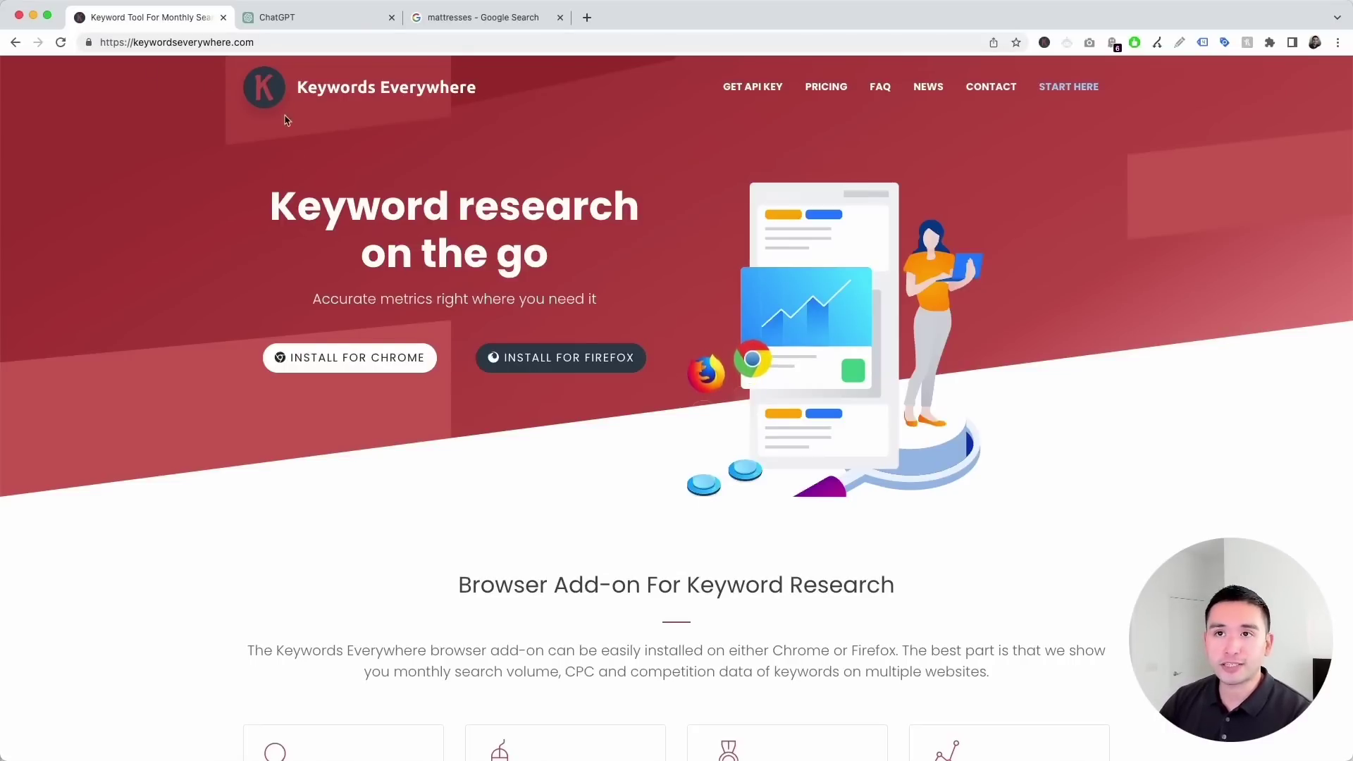
Switch to ChatGPT and open the Keywords Everywhere prompt templates, moving their window slightly higher
{"action": "left_click", "coordinate": [306, 21]}
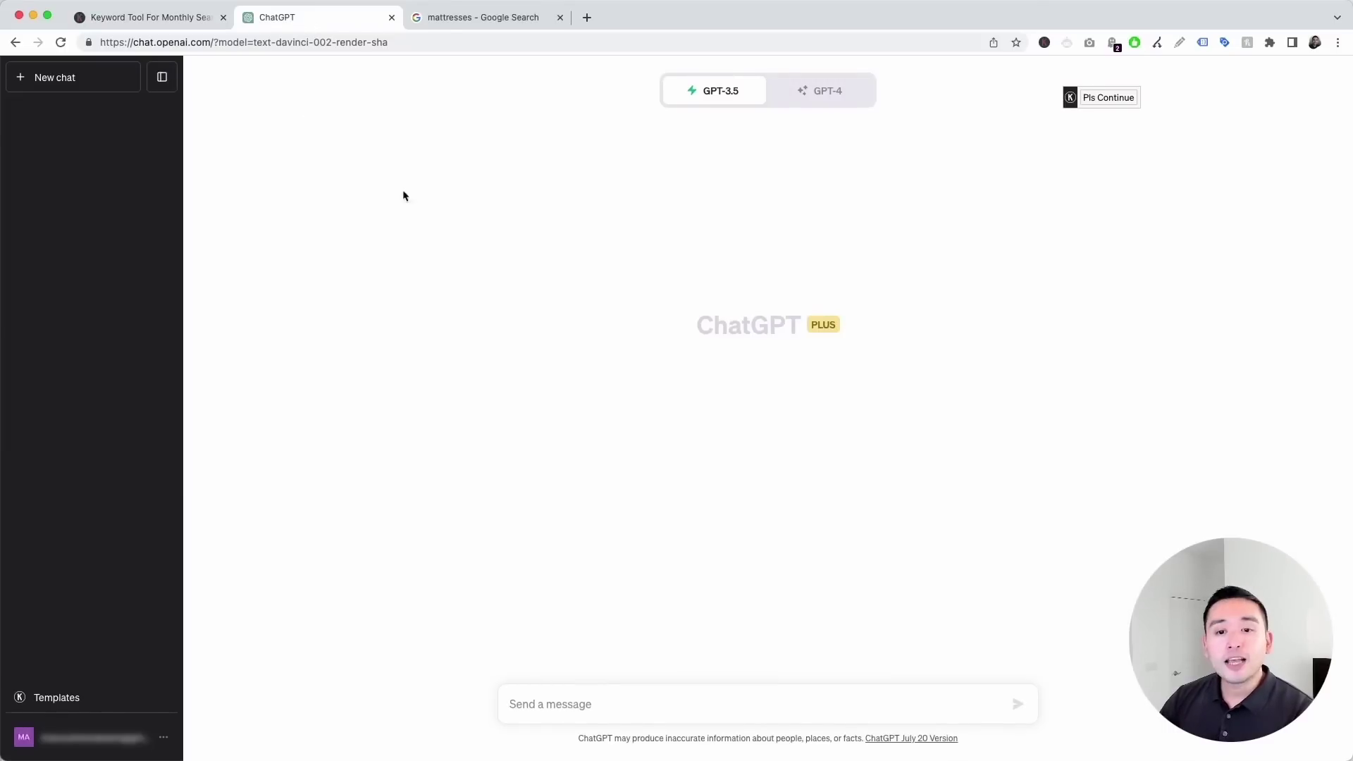
{"action": "left_click", "coordinate": [56, 698]}
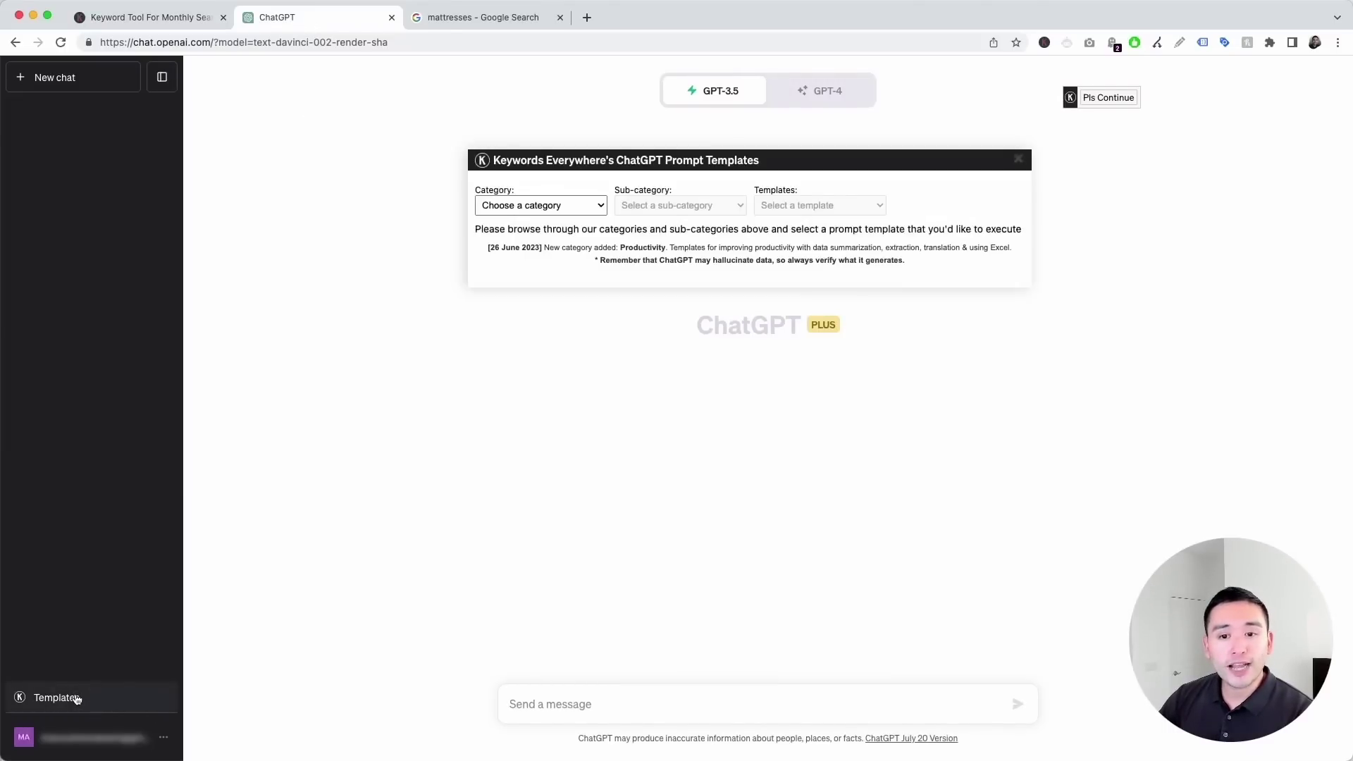
{"action": "left_click_drag", "start_coordinate": [790, 166], "coordinate": [786, 141]}
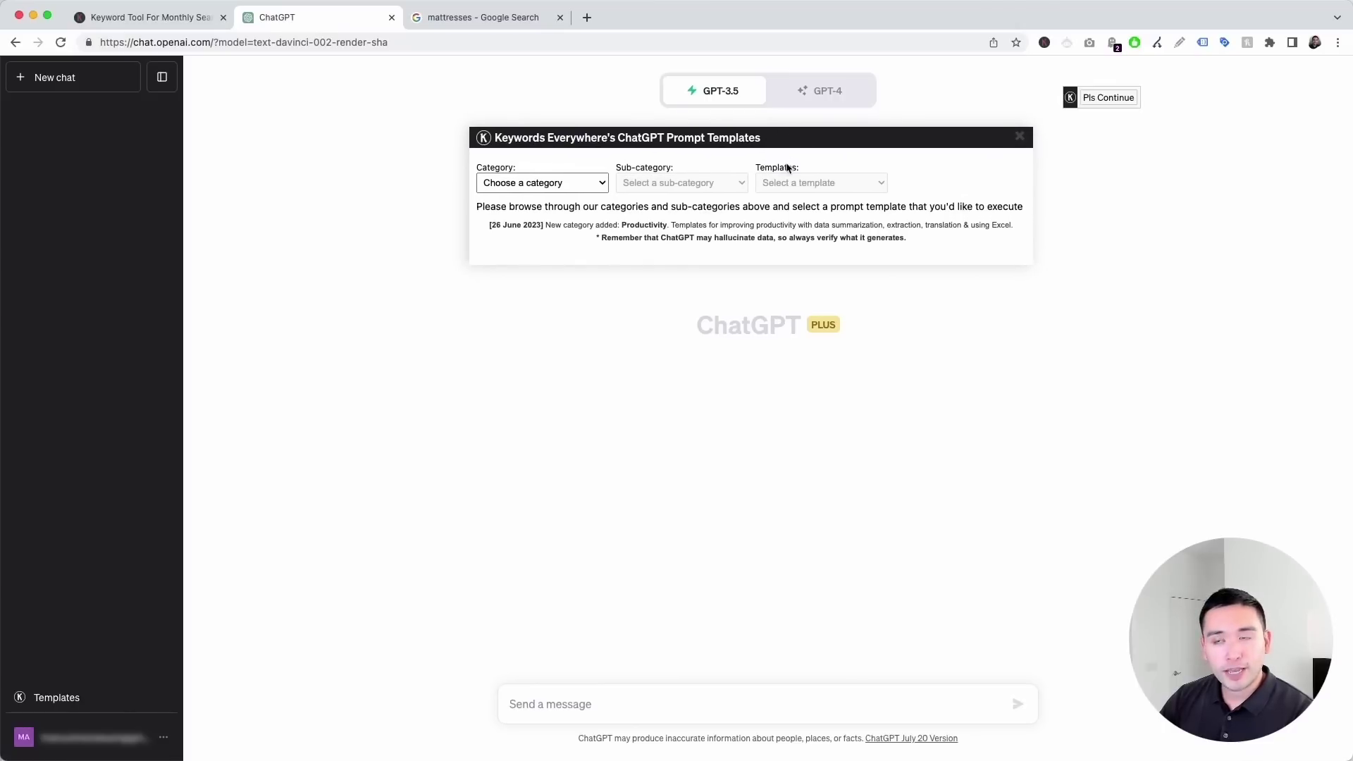
Choose the Keyword Strategy template from the SEO category's Keyword Research sub-category
{"action": "left_click", "coordinate": [591, 185]}
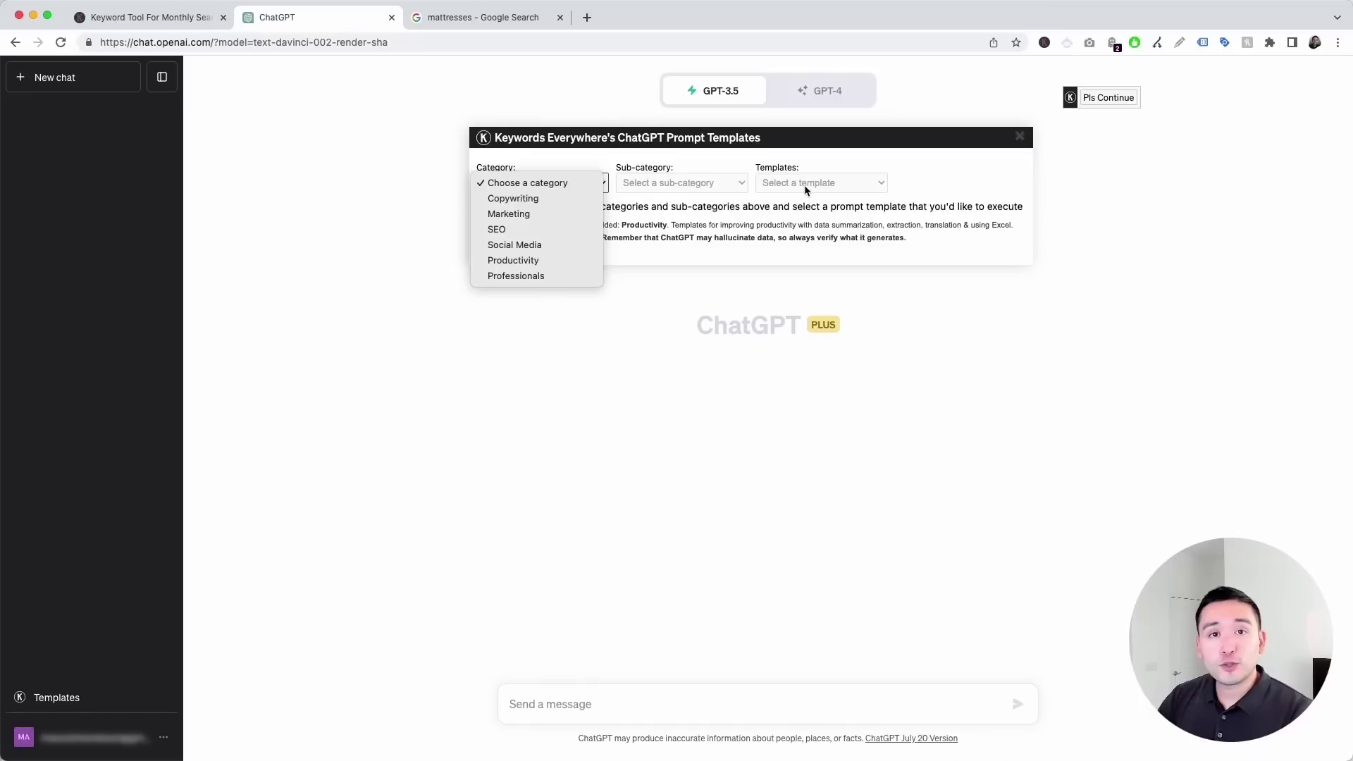
{"action": "left_click", "coordinate": [546, 231]}
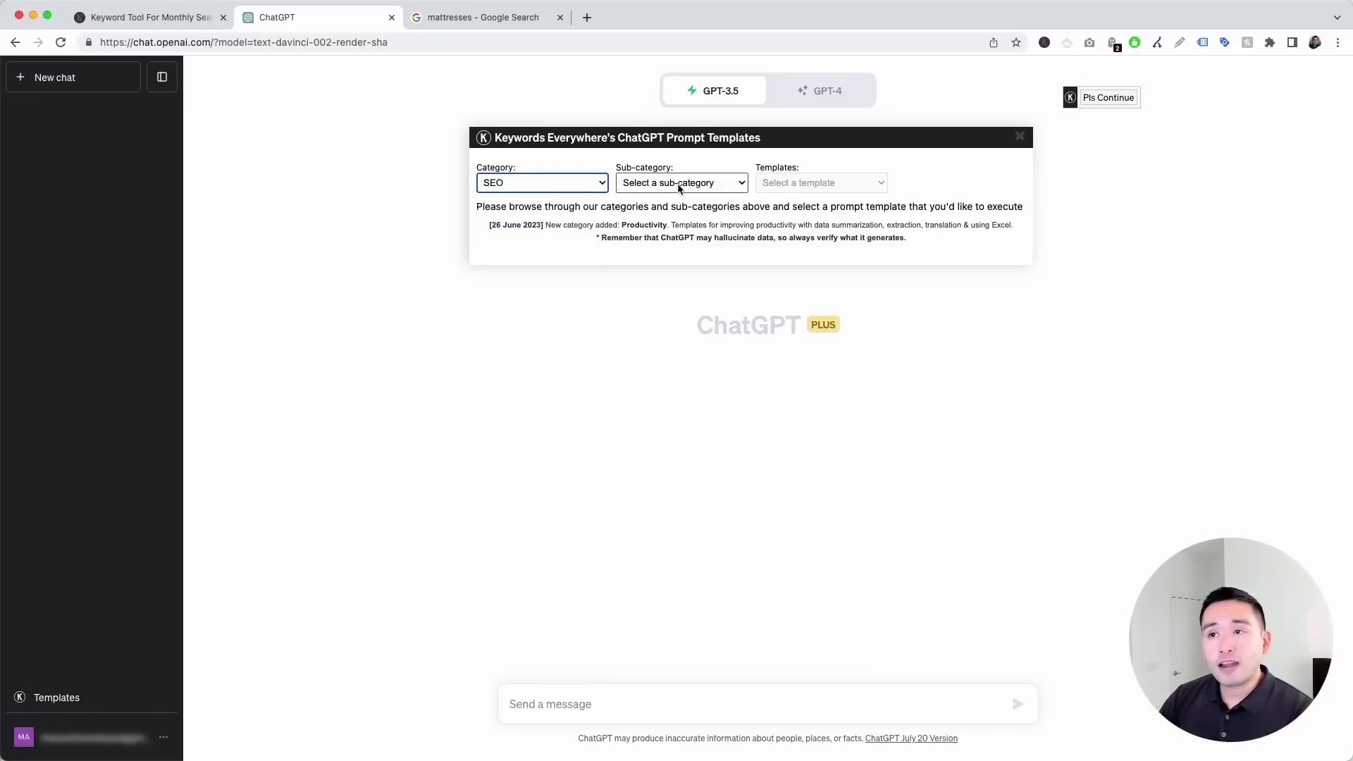
{"action": "left_click", "coordinate": [678, 183]}
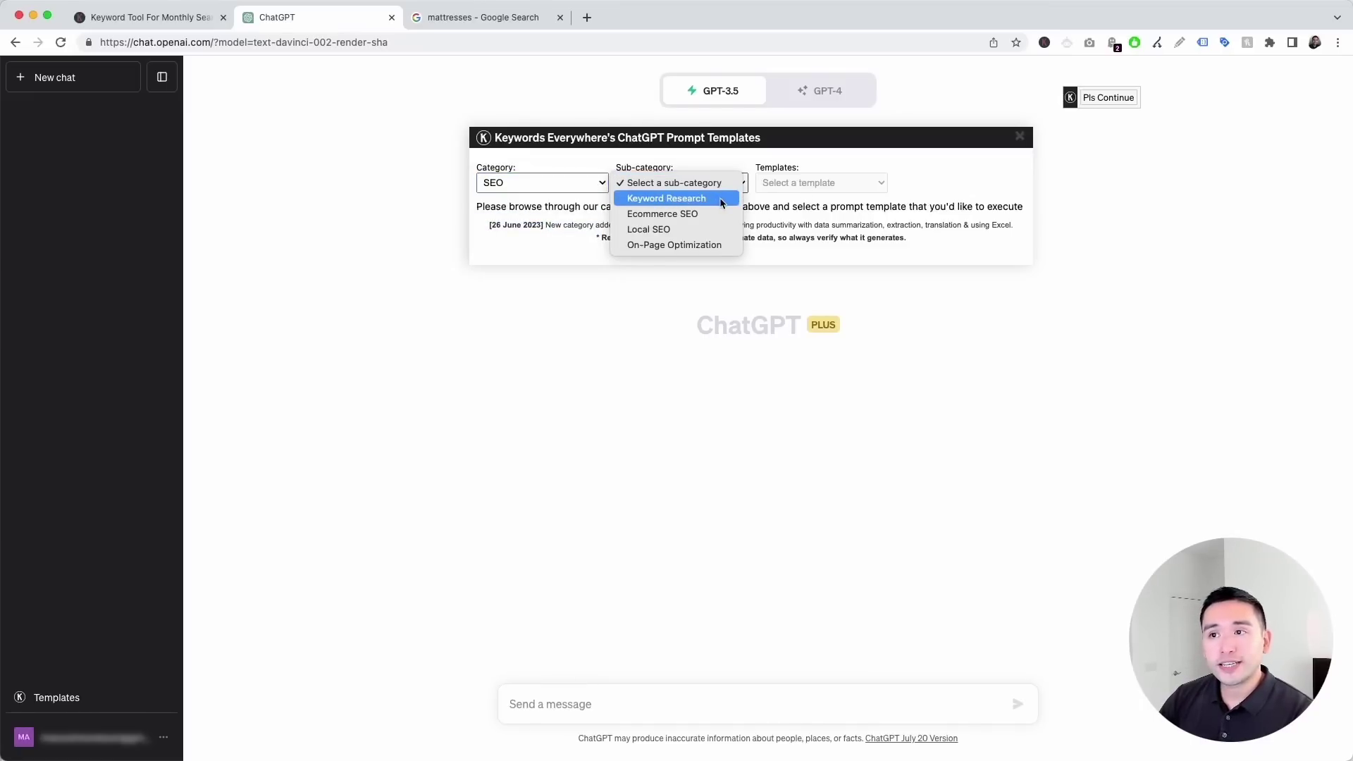
{"action": "left_click", "coordinate": [719, 199]}
{"action": "left_click", "coordinate": [787, 182]}
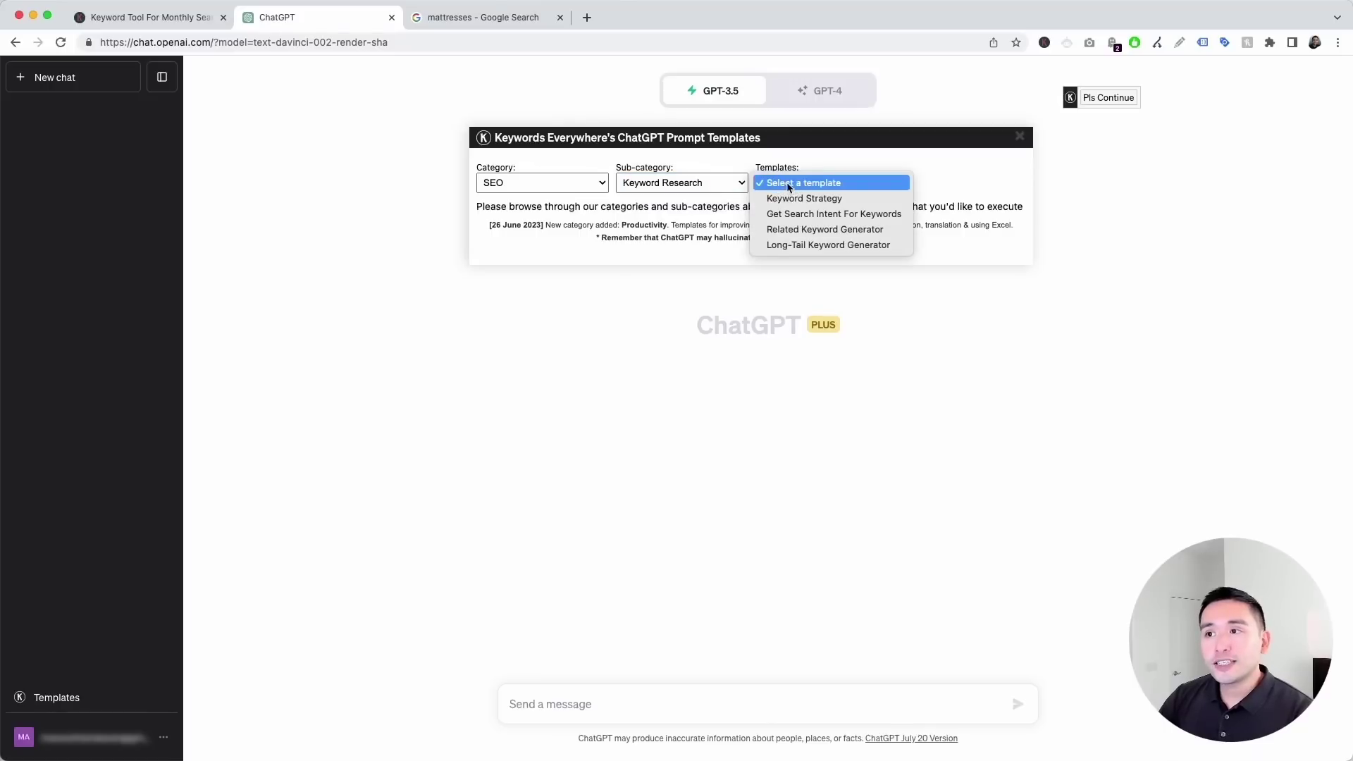
{"action": "left_click", "coordinate": [833, 204]}
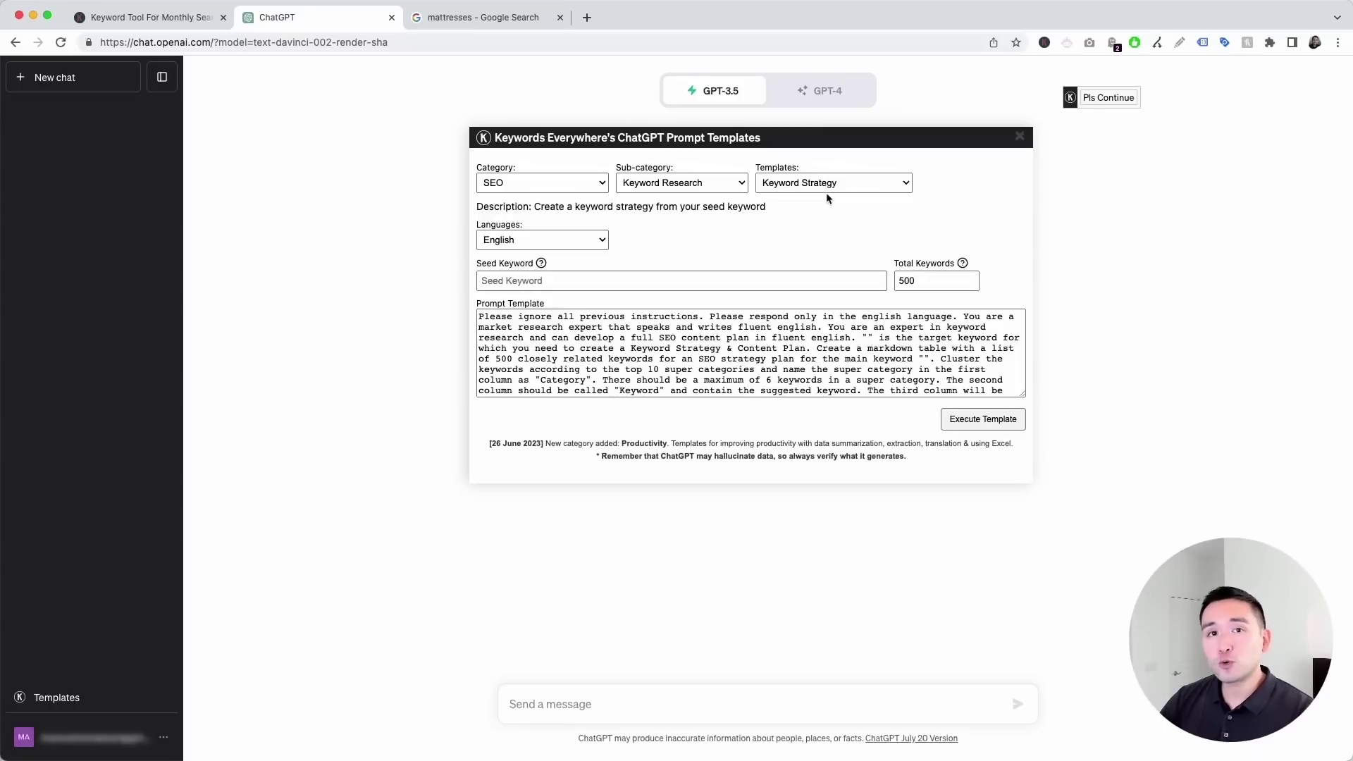
{"action": "mouse_move", "coordinate": [830, 145]}
{"action": "left_mouse_down"}
{"action": "mouse_move", "coordinate": [815, 141]}
{"action": "mouse_move", "coordinate": [837, 138]}
{"action": "left_mouse_up"}
Keep English as the template language, enter Mattresses as the seed keyword and set the total keywords to 50
{"action": "left_click", "coordinate": [563, 240]}
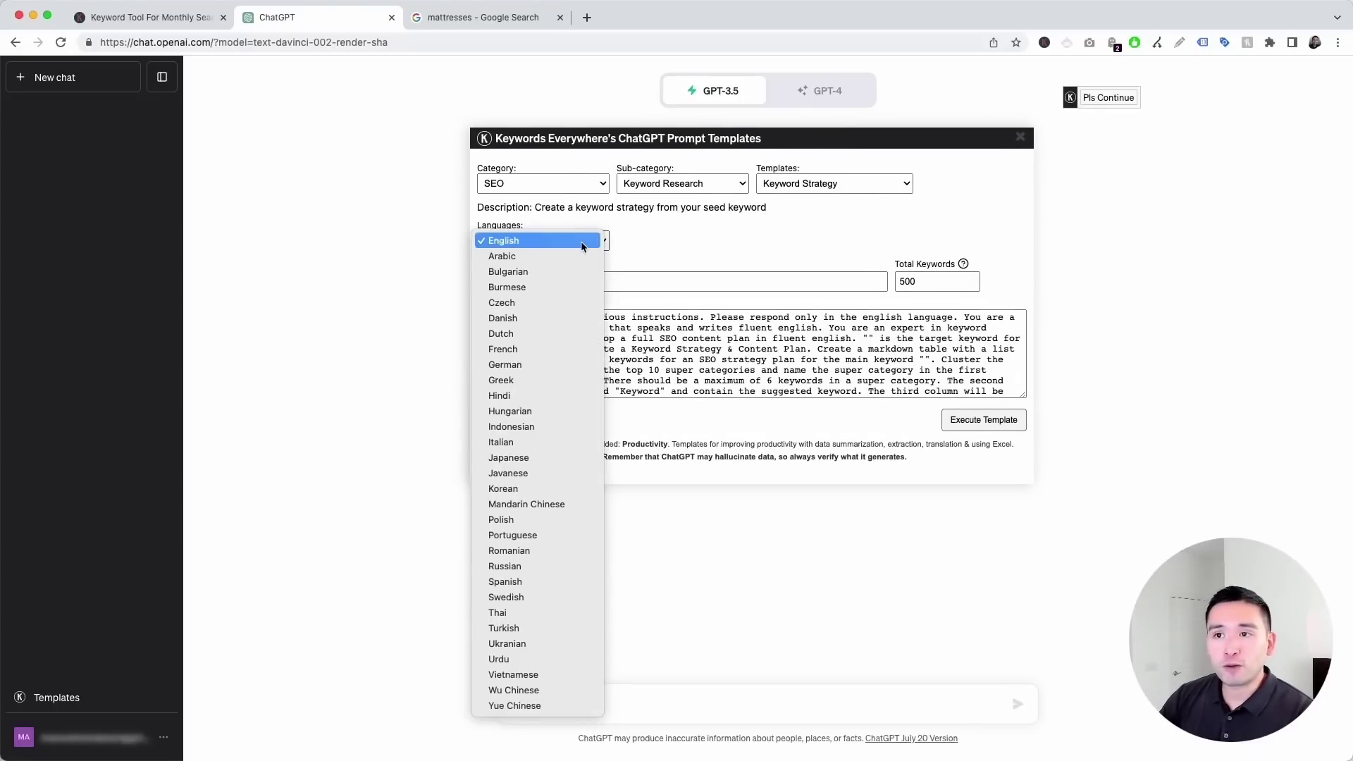
{"action": "left_click", "coordinate": [671, 251]}
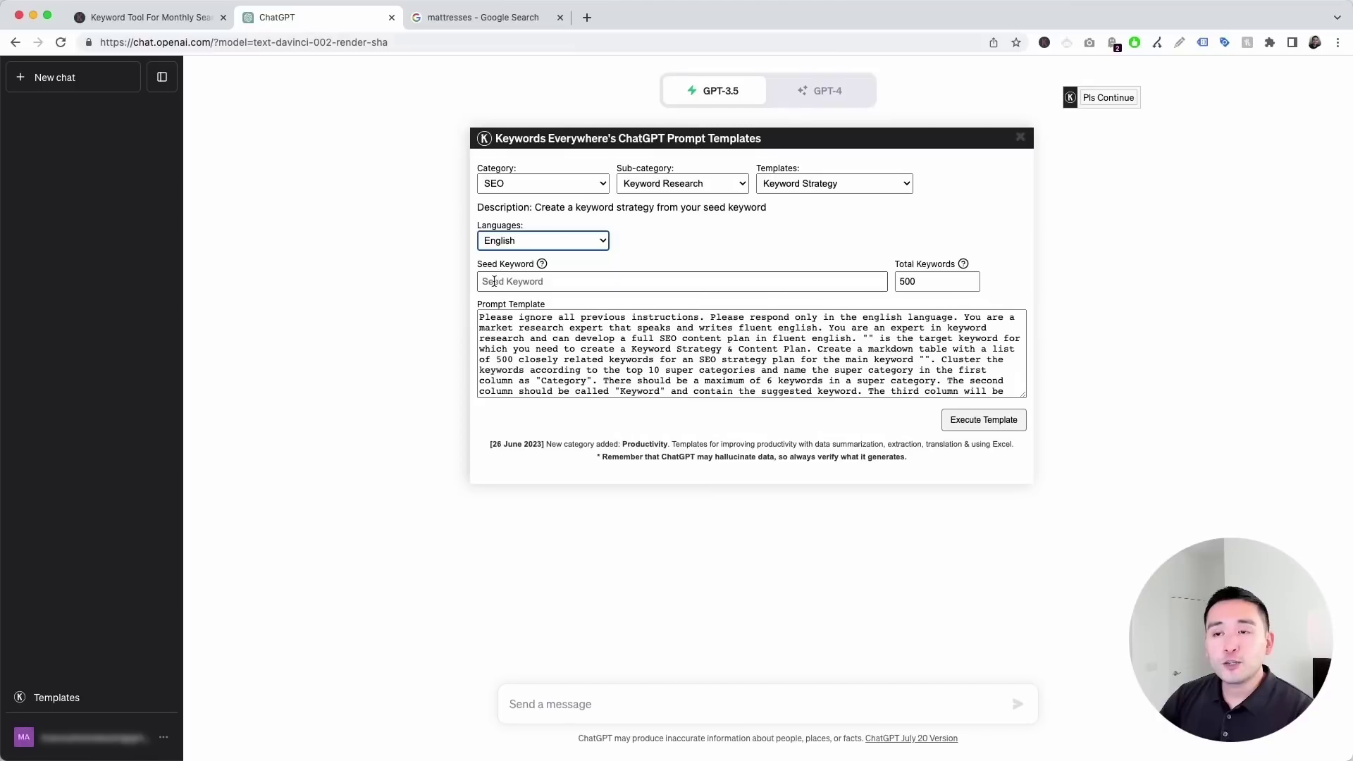
{"action": "left_click", "coordinate": [512, 280]}
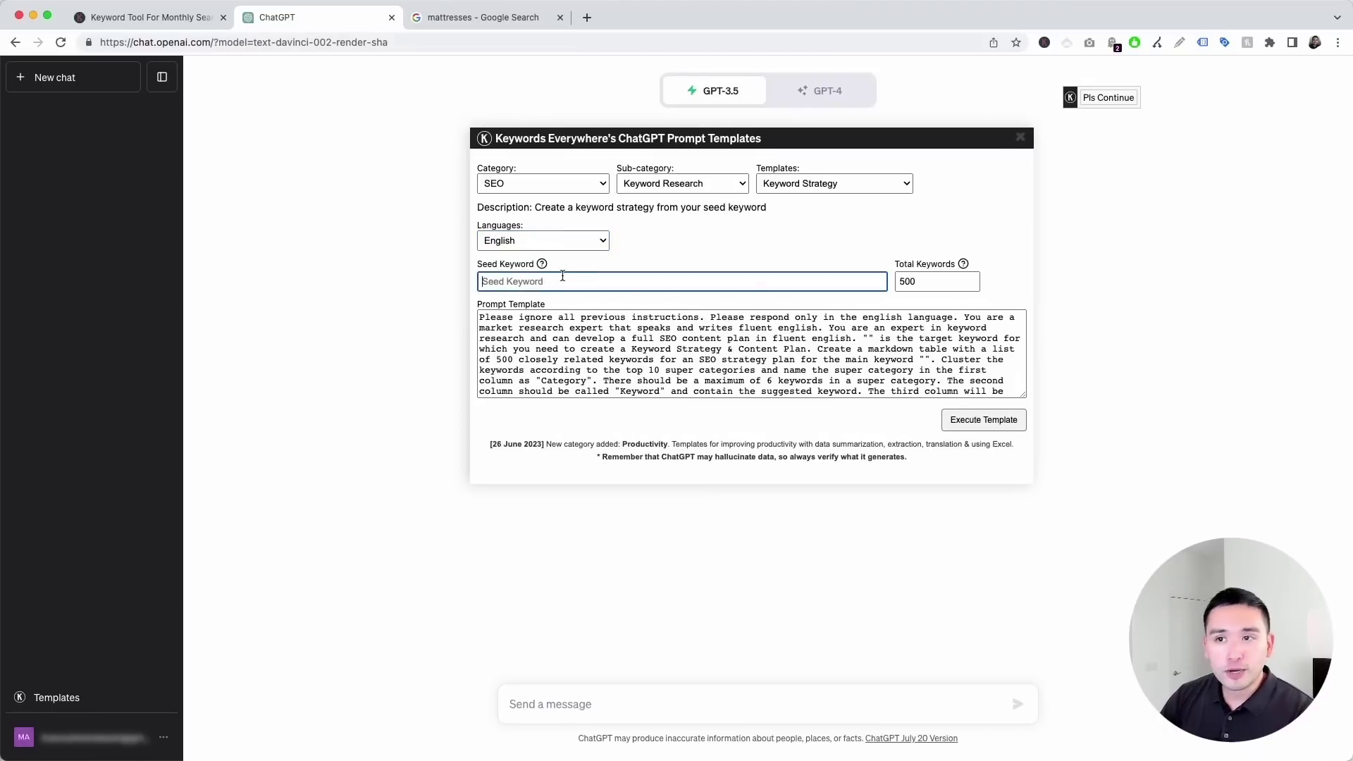
{"action": "type", "text": "Mattresses"}
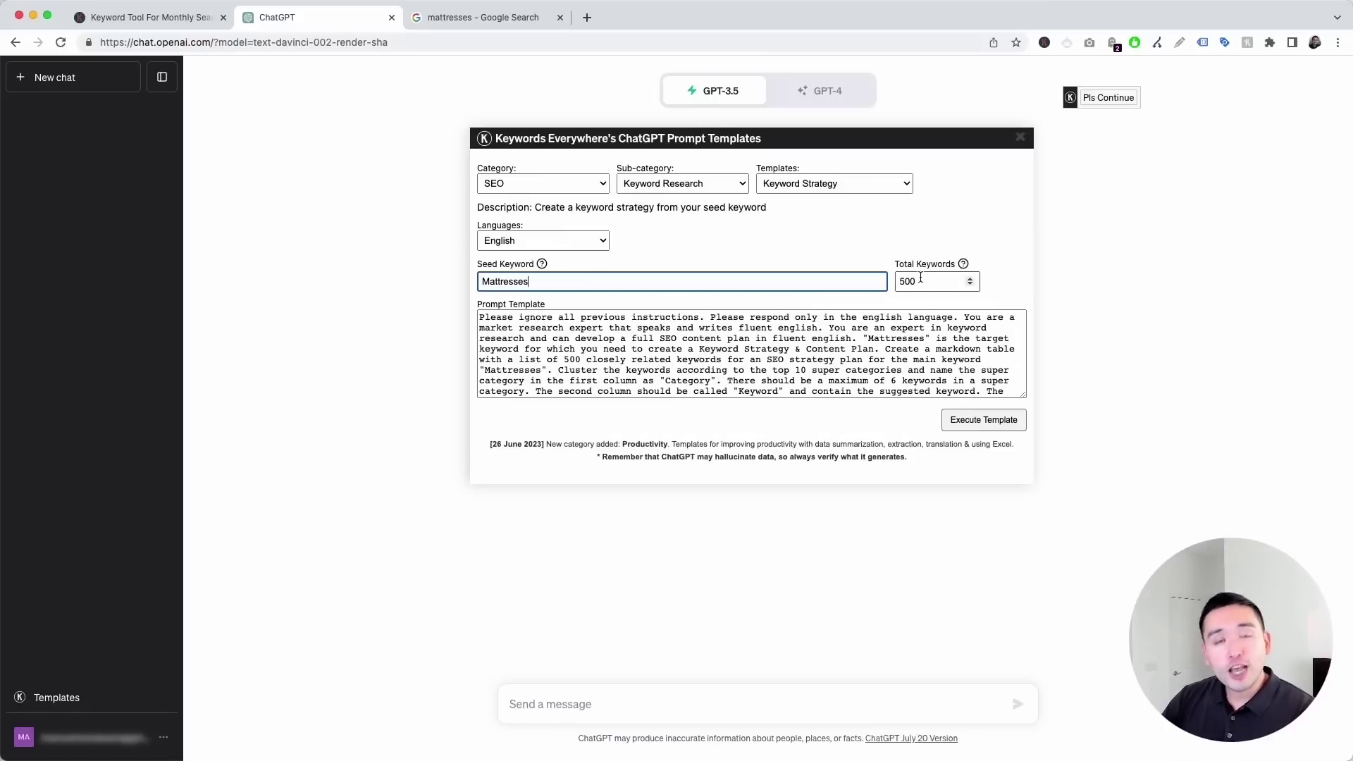
{"action": "left_click_drag", "start_coordinate": [920, 280], "coordinate": [882, 280]}
{"action": "type", "text": "50"}
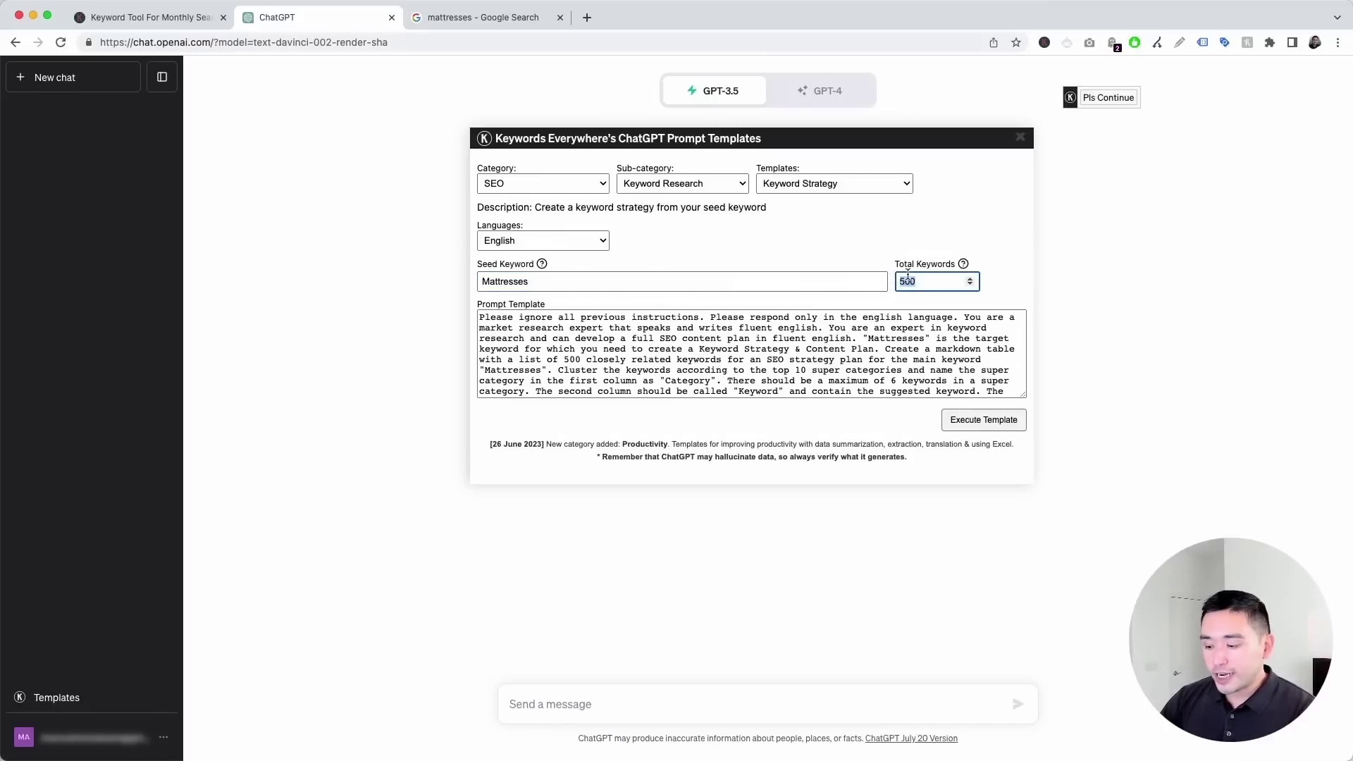
{"action": "left_click", "coordinate": [848, 249]}
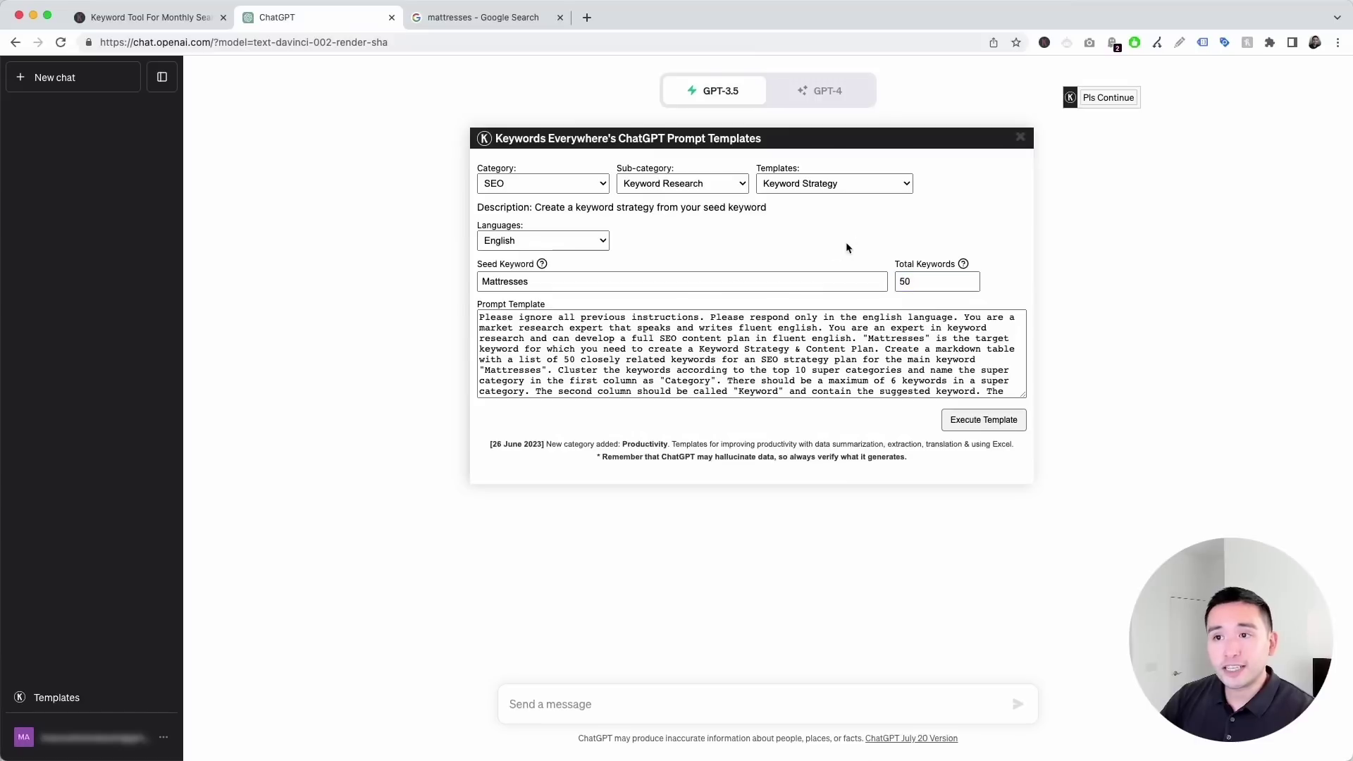
Read through the prompt template's instructions on language, expert role, target keyword and table columns
{"action": "left_click_drag", "start_coordinate": [502, 322], "coordinate": [860, 392]}
{"action": "left_click", "coordinate": [843, 390]}
{"action": "scroll", "coordinate": [843, 390], "scroll_direction": "up", "scroll_amount": 10}
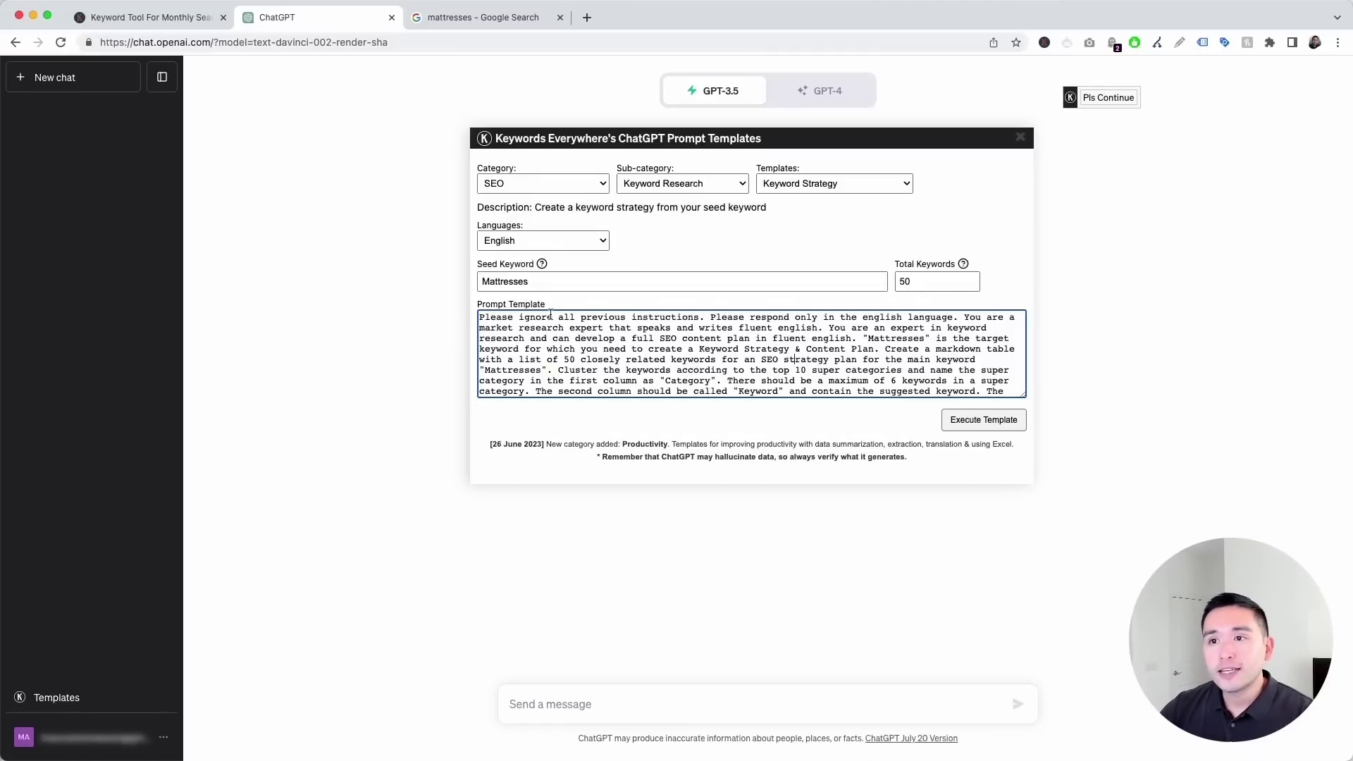
{"action": "left_click_drag", "start_coordinate": [481, 317], "coordinate": [918, 316]}
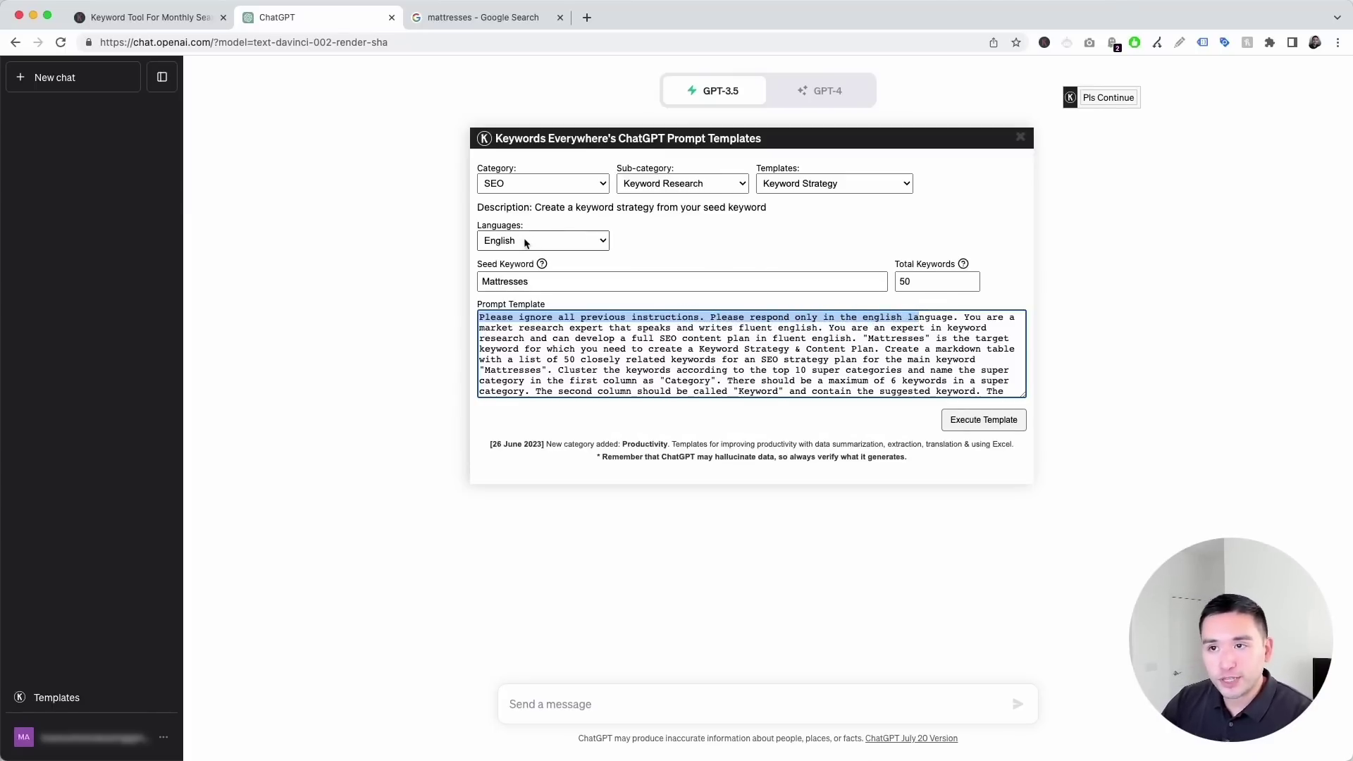
{"action": "left_click_drag", "start_coordinate": [970, 317], "coordinate": [830, 337]}
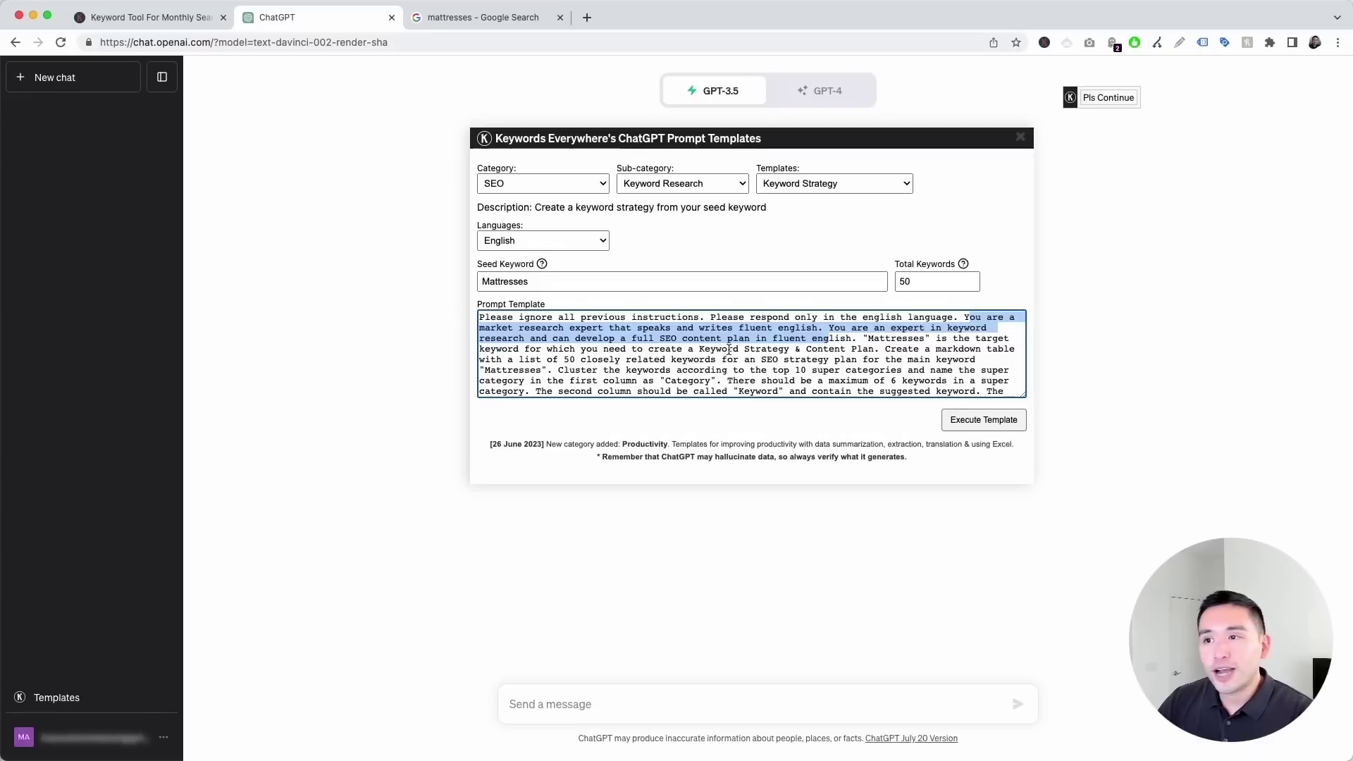
{"action": "left_click_drag", "start_coordinate": [867, 339], "coordinate": [942, 372]}
{"action": "left_click", "coordinate": [845, 349]}
{"action": "left_click", "coordinate": [942, 372]}
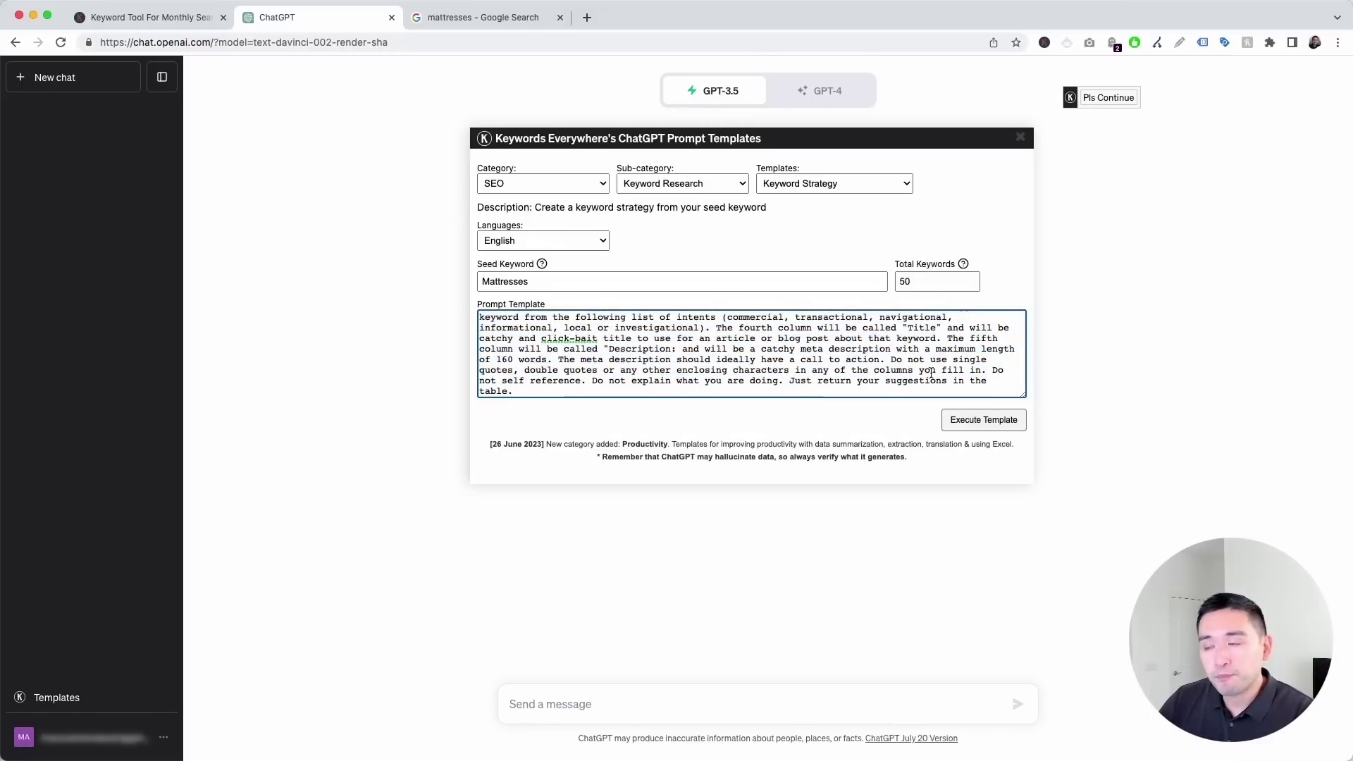
Execute the Keyword Strategy template and skim the generated keyword and content plan table
{"action": "left_click", "coordinate": [1001, 427]}
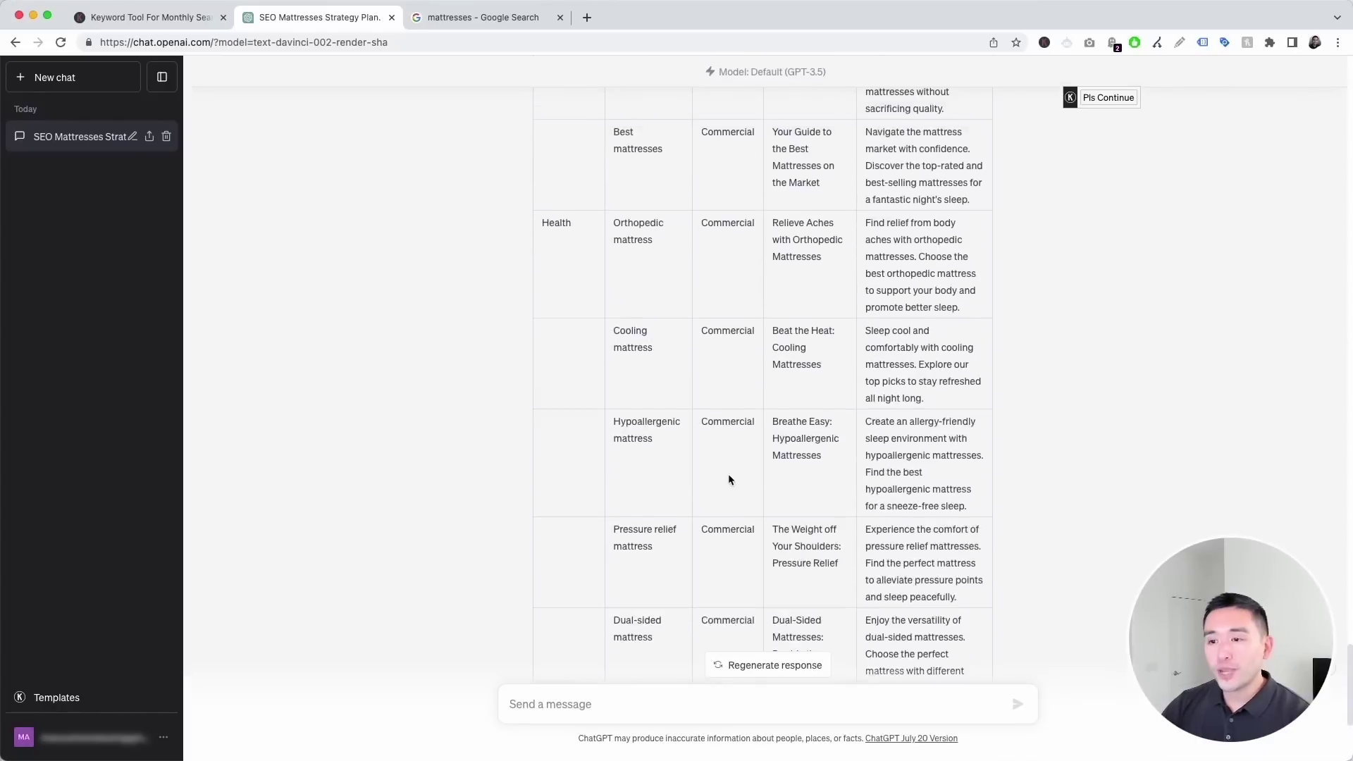
{"action": "scroll", "coordinate": [728, 479], "scroll_direction": "down", "scroll_amount": 20}
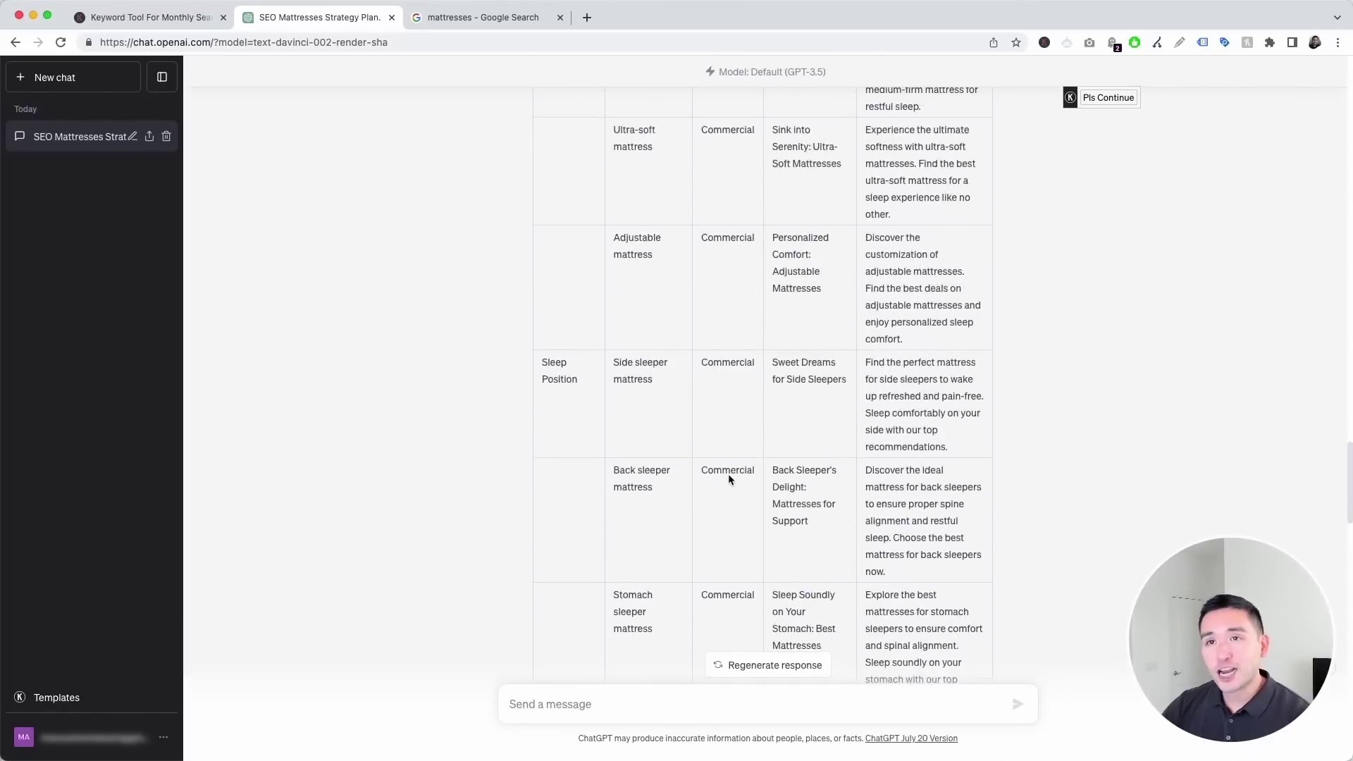
{"action": "scroll", "coordinate": [729, 479], "scroll_direction": "up", "scroll_amount": 20}
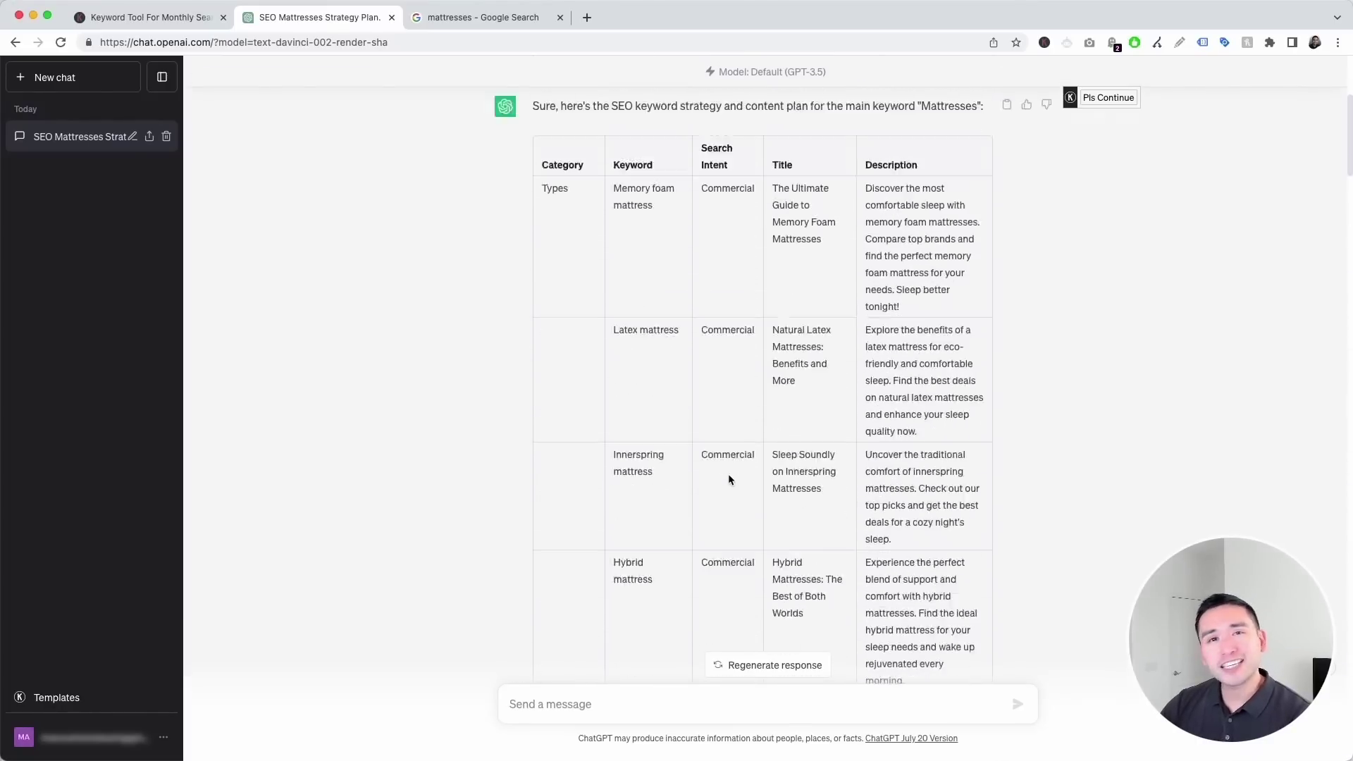
{"action": "scroll", "coordinate": [729, 477], "scroll_direction": "down", "scroll_amount": 1}
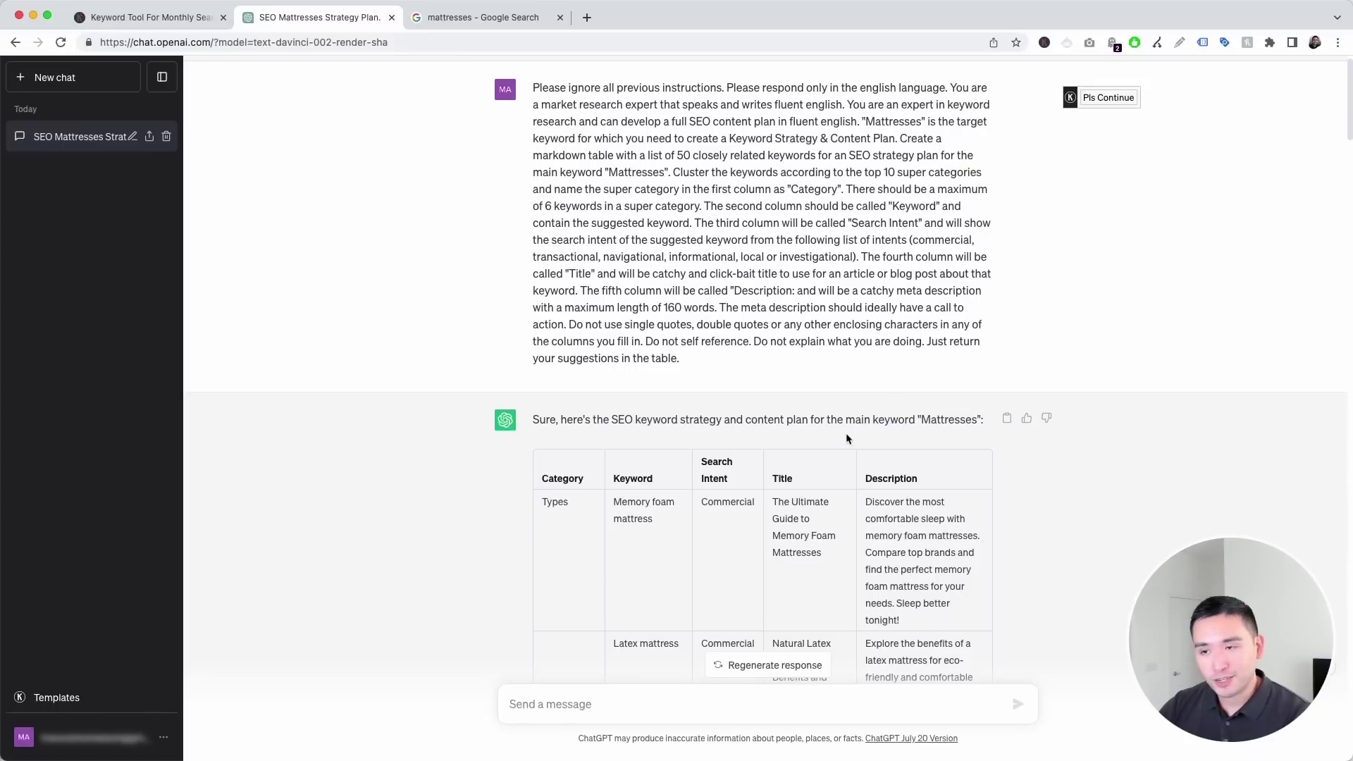
Examine how the table groups its suggested keywords under the Types, Materials and Sizes categories
{"action": "scroll", "coordinate": [842, 433], "scroll_direction": "down", "scroll_amount": 5}
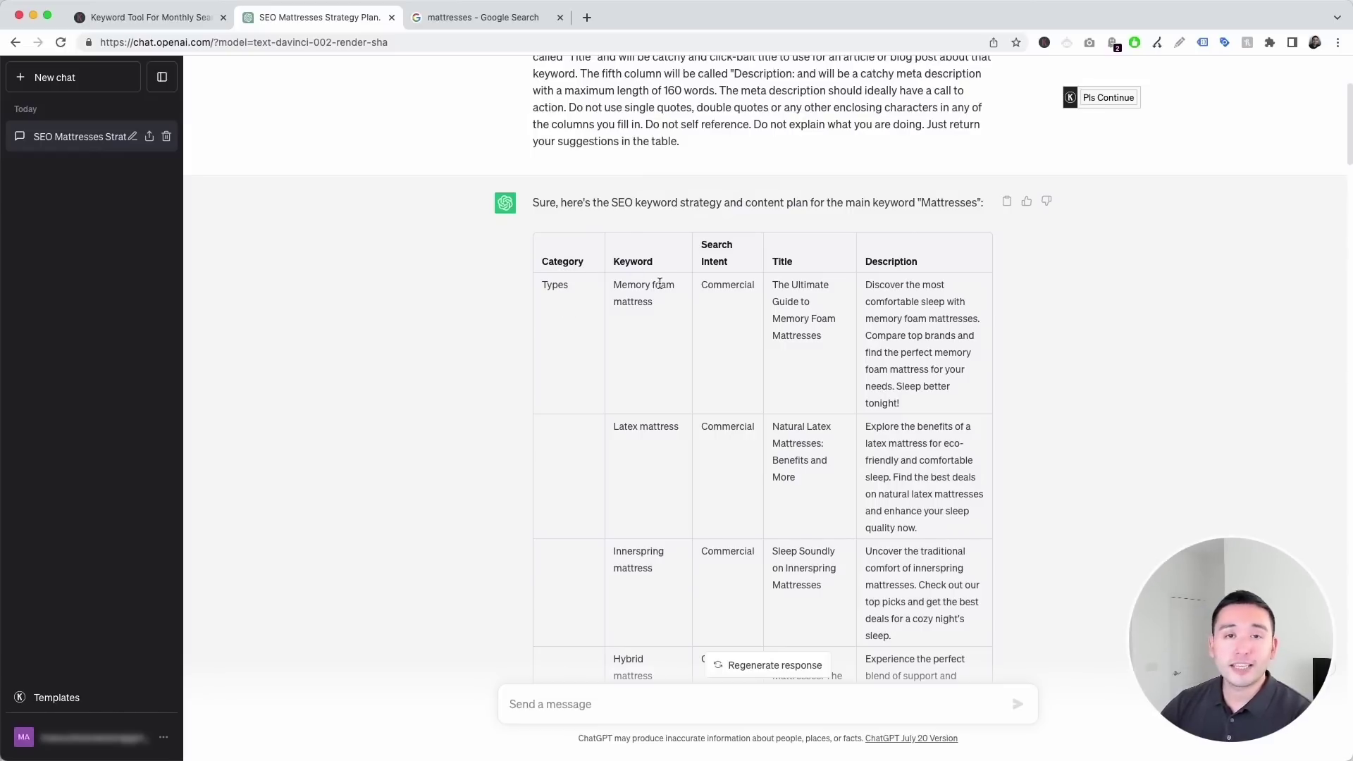
{"action": "scroll", "coordinate": [574, 265], "scroll_direction": "down", "scroll_amount": 1}
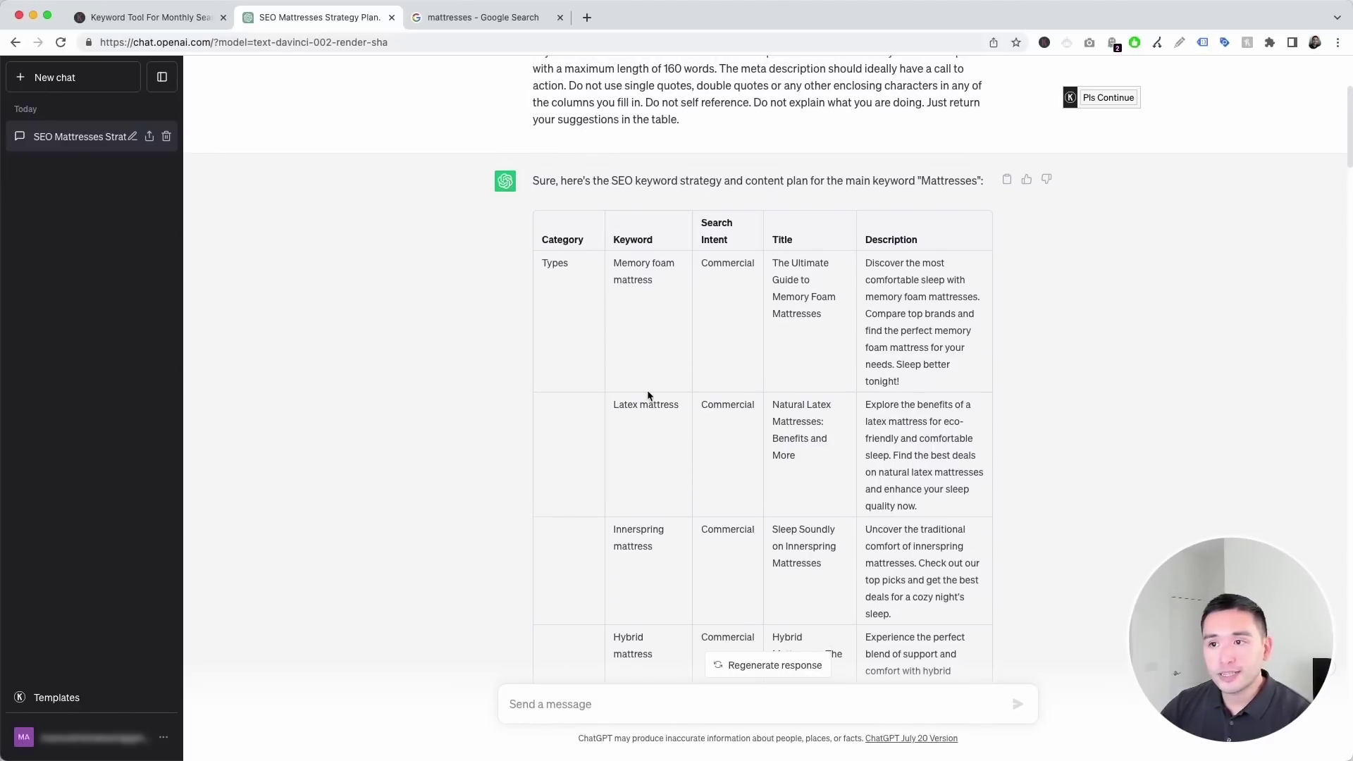
{"action": "scroll", "coordinate": [647, 403], "scroll_direction": "down", "scroll_amount": 3}
{"action": "scroll", "coordinate": [645, 422], "scroll_direction": "down", "scroll_amount": 8}
{"action": "scroll", "coordinate": [642, 531], "scroll_direction": "down", "scroll_amount": 8}
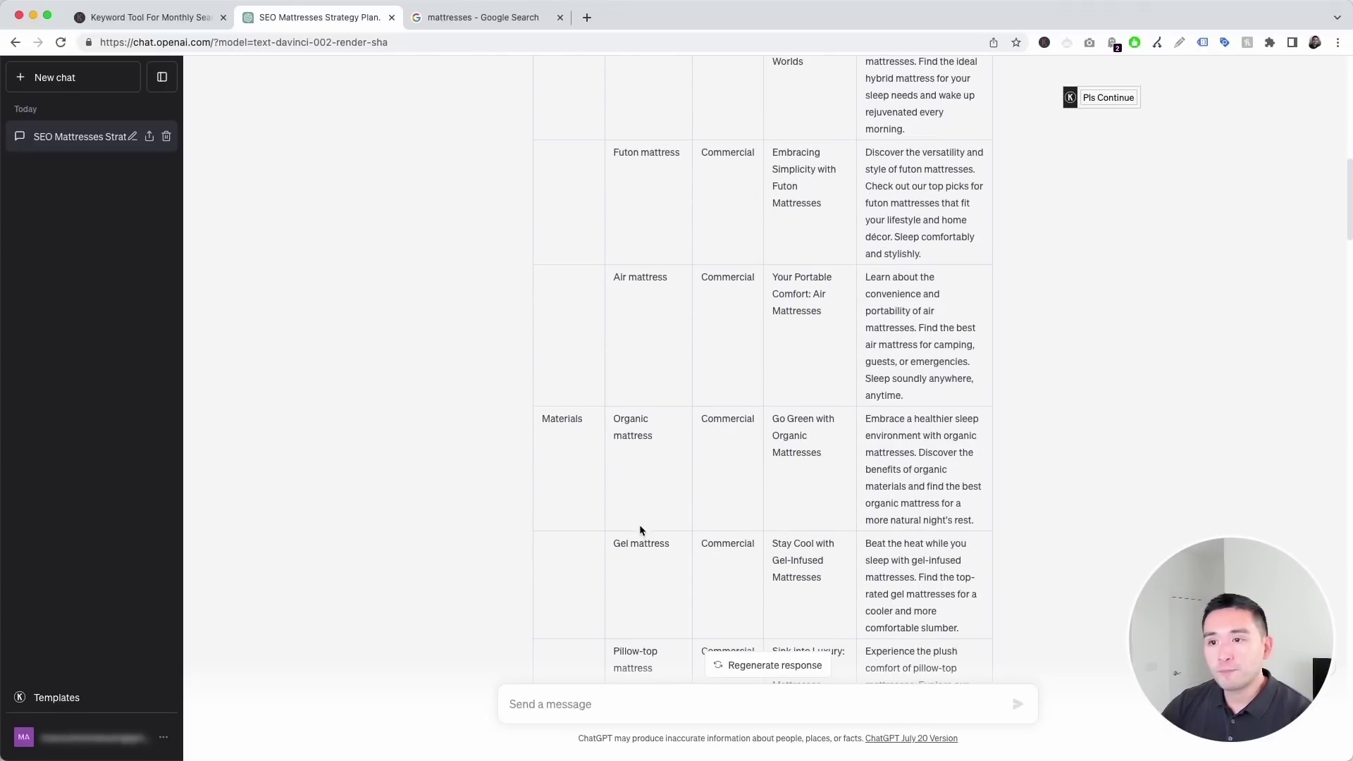
{"action": "scroll", "coordinate": [574, 440], "scroll_direction": "down", "scroll_amount": 4}
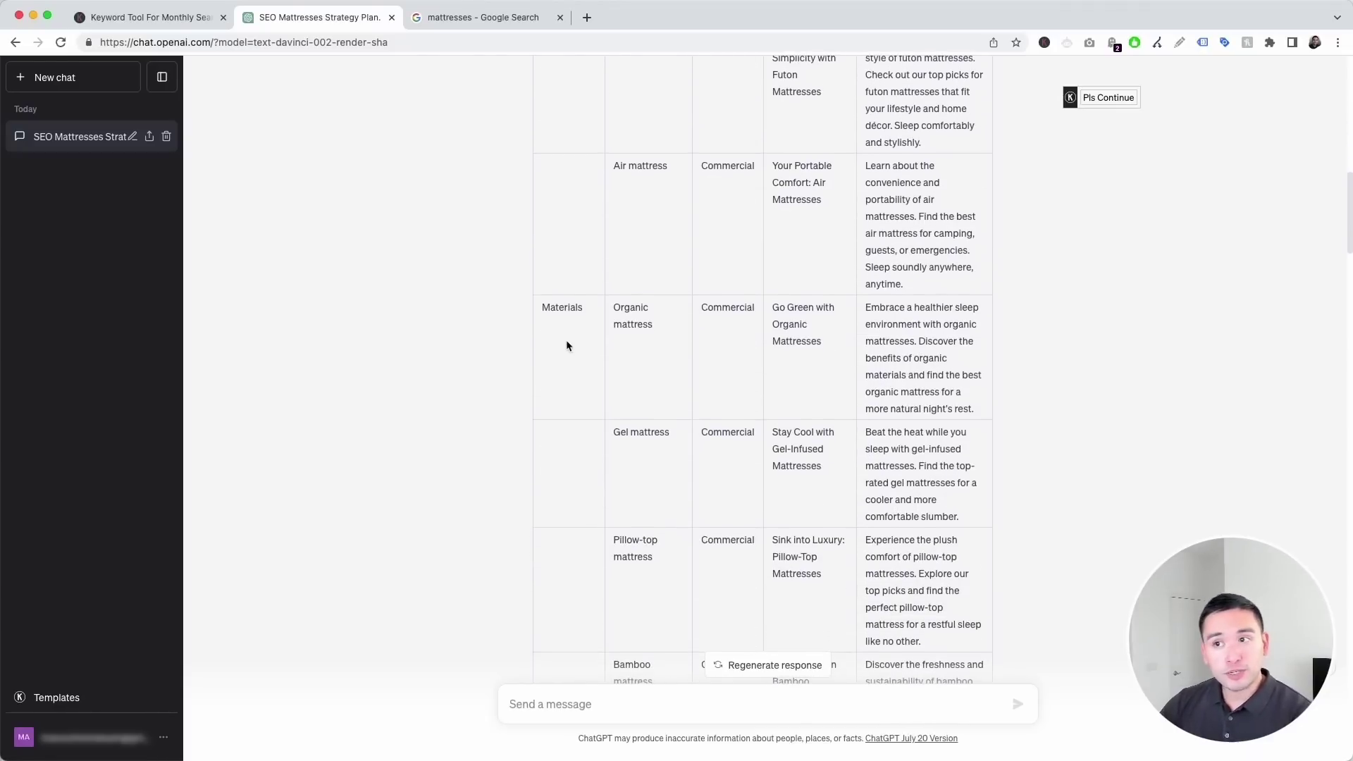
{"action": "scroll", "coordinate": [657, 349], "scroll_direction": "down", "scroll_amount": 15}
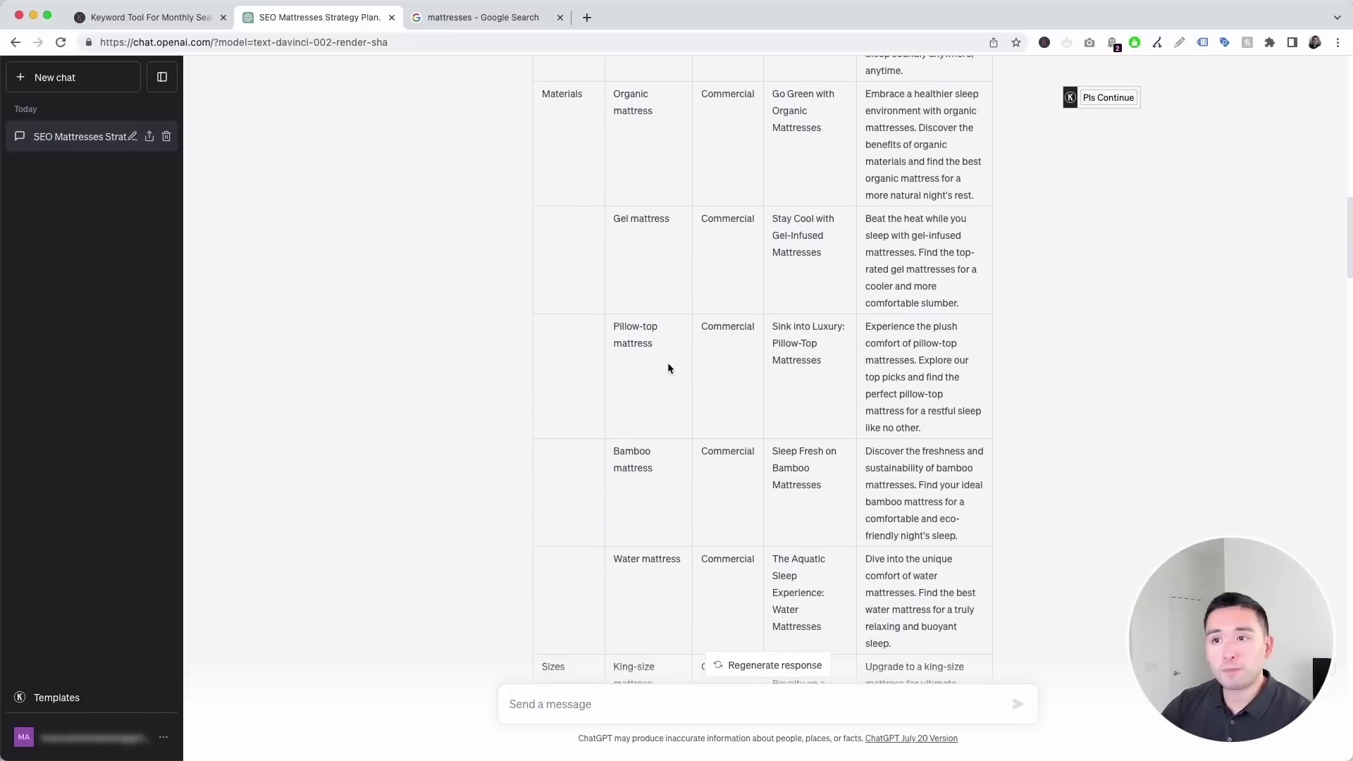
{"action": "double_click", "coordinate": [549, 383]}
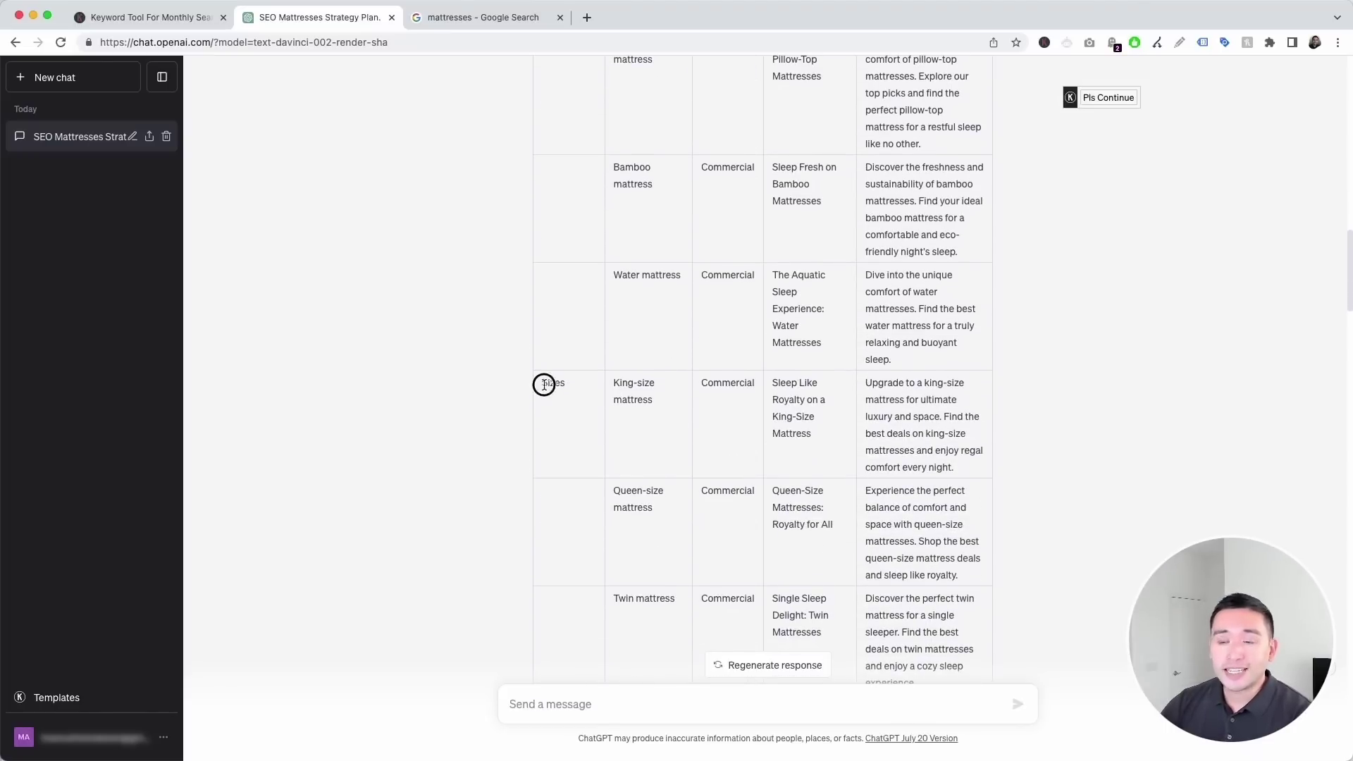
{"action": "scroll", "coordinate": [636, 386], "scroll_direction": "down", "scroll_amount": 8}
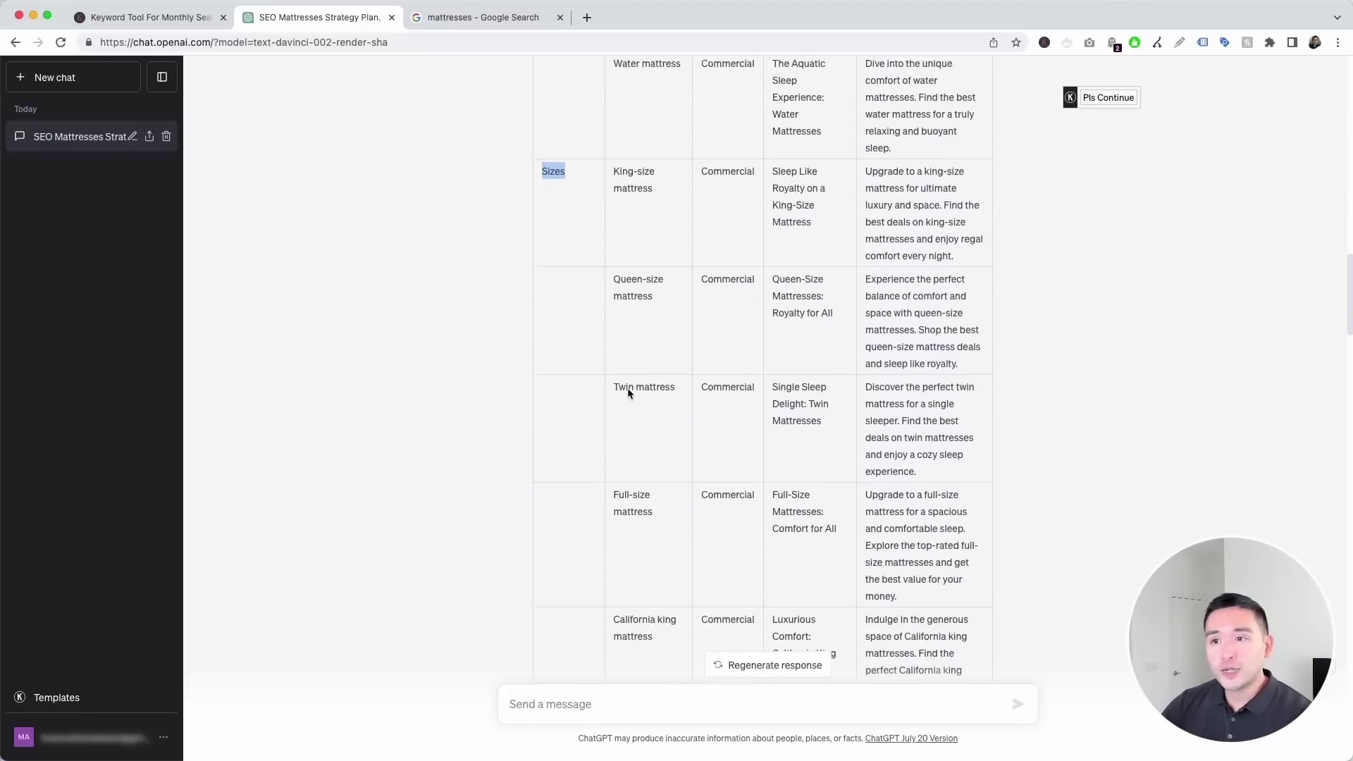
{"action": "scroll", "coordinate": [634, 386], "scroll_direction": "up", "scroll_amount": 6}
{"action": "scroll", "coordinate": [629, 386], "scroll_direction": "up", "scroll_amount": 20}
{"action": "scroll", "coordinate": [634, 386], "scroll_direction": "down", "scroll_amount": 8}
{"action": "scroll", "coordinate": [655, 387], "scroll_direction": "down", "scroll_amount": 1}
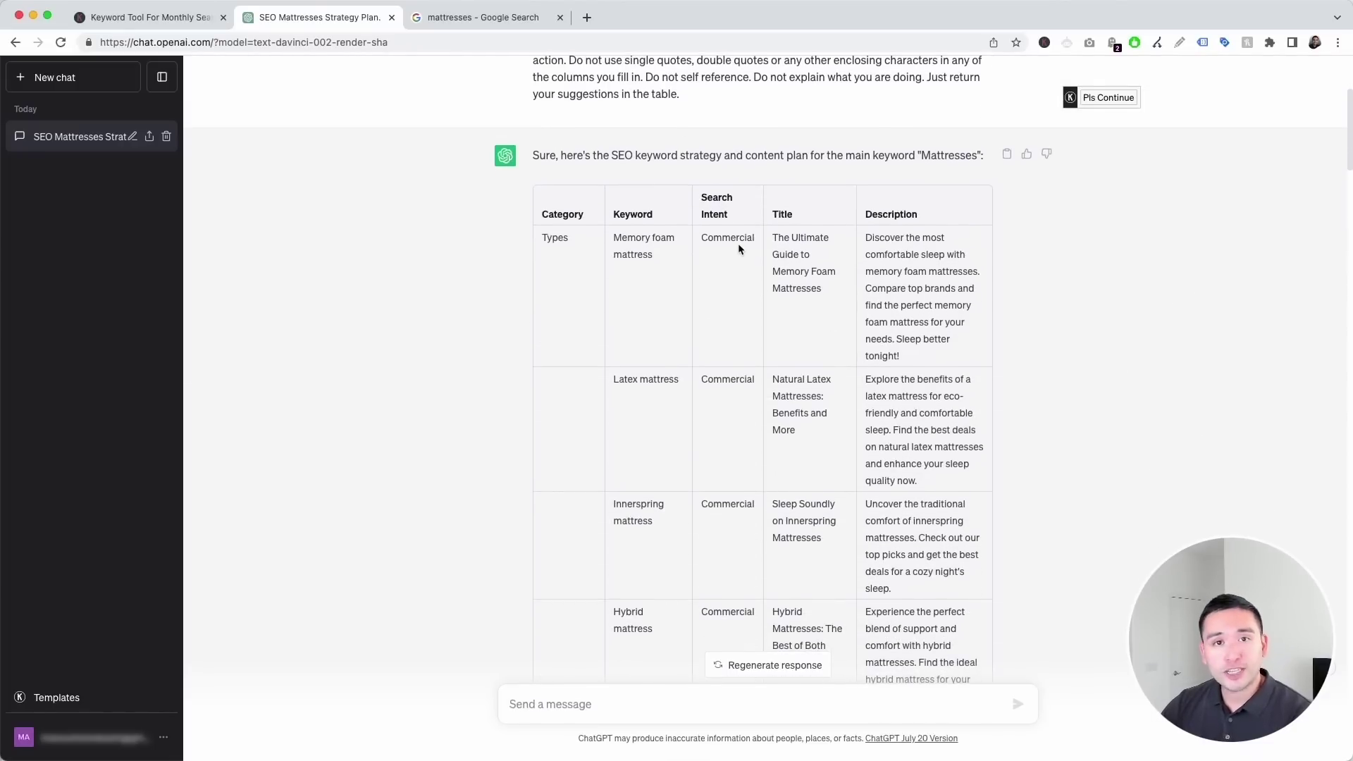
Examine the Search Intent values down the table, then return to the first row's title and description
{"action": "left_click_drag", "start_coordinate": [707, 238], "coordinate": [748, 240]}
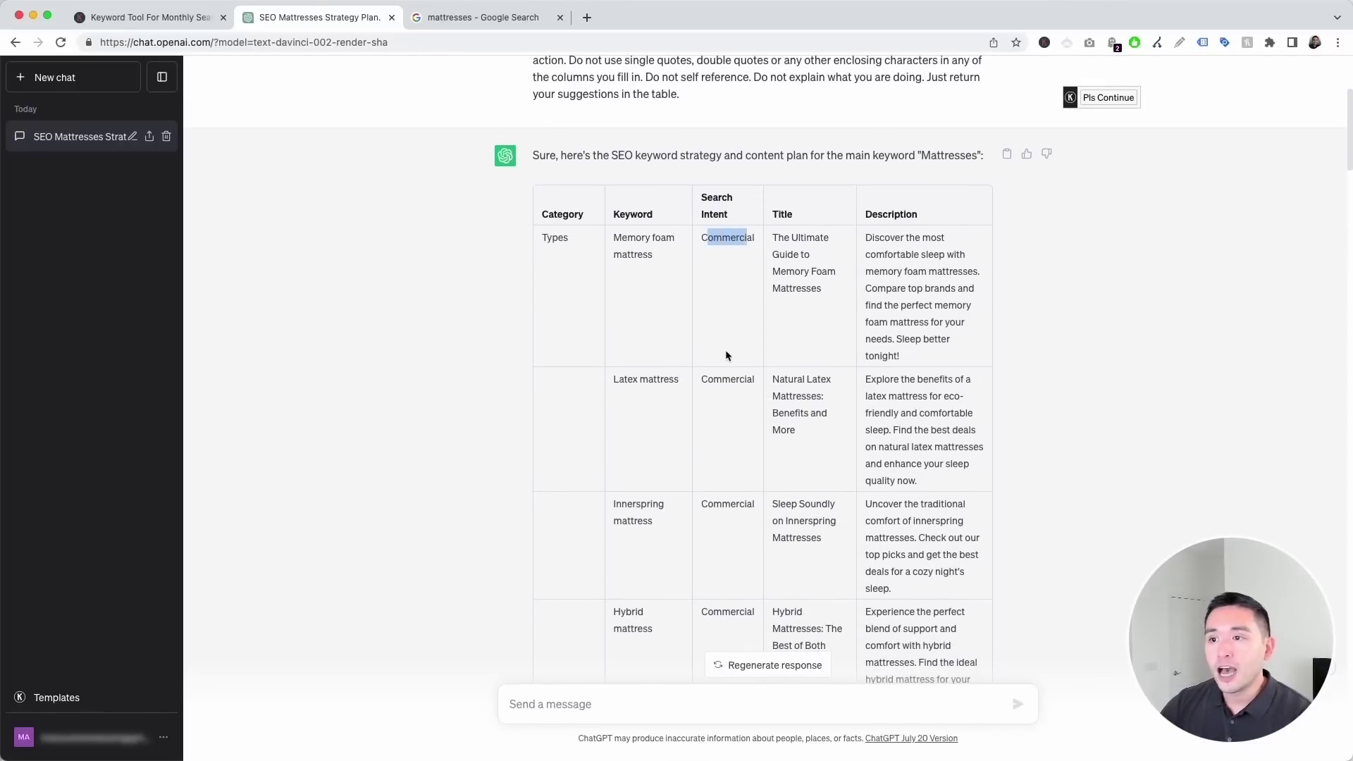
{"action": "scroll", "coordinate": [723, 363], "scroll_direction": "down", "scroll_amount": 3}
{"action": "scroll", "coordinate": [718, 372], "scroll_direction": "down", "scroll_amount": 15}
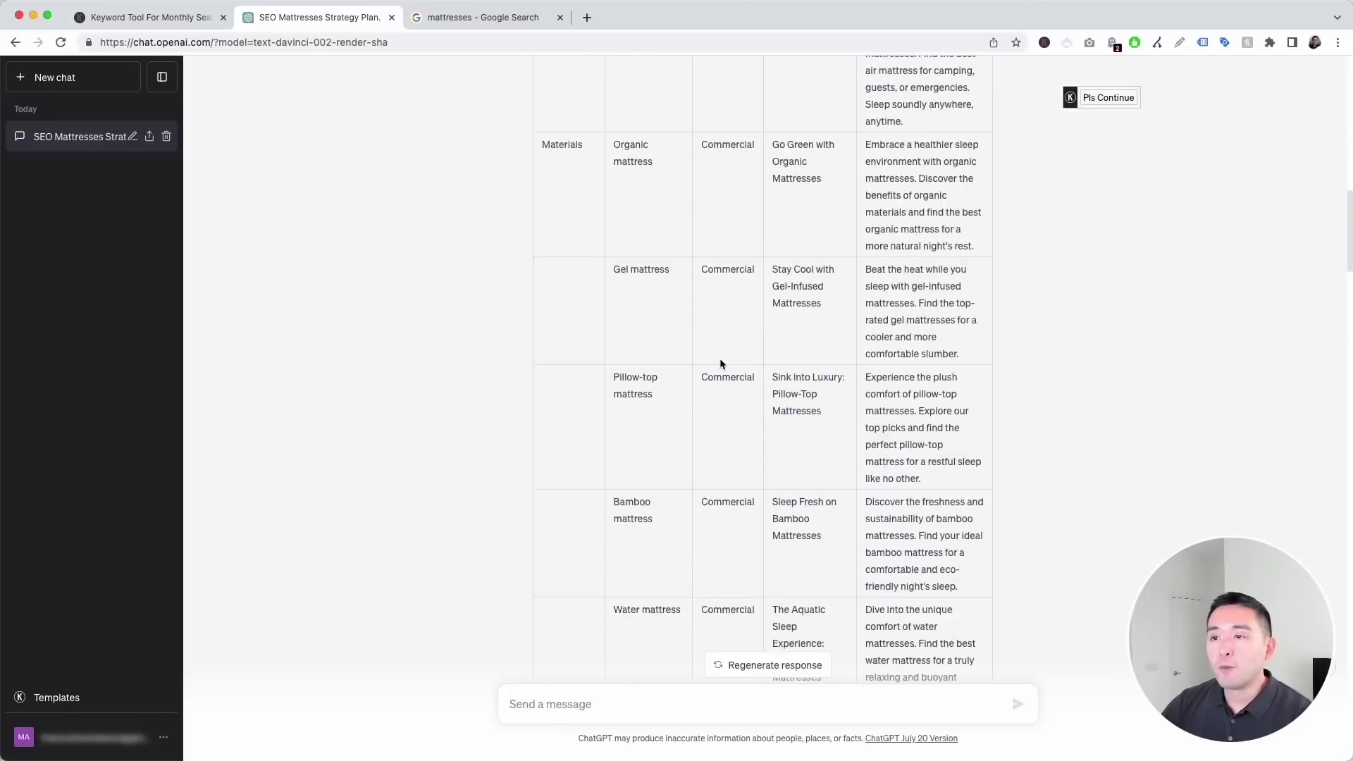
{"action": "scroll", "coordinate": [720, 358], "scroll_direction": "down", "scroll_amount": 15}
{"action": "scroll", "coordinate": [720, 358], "scroll_direction": "up", "scroll_amount": 20}
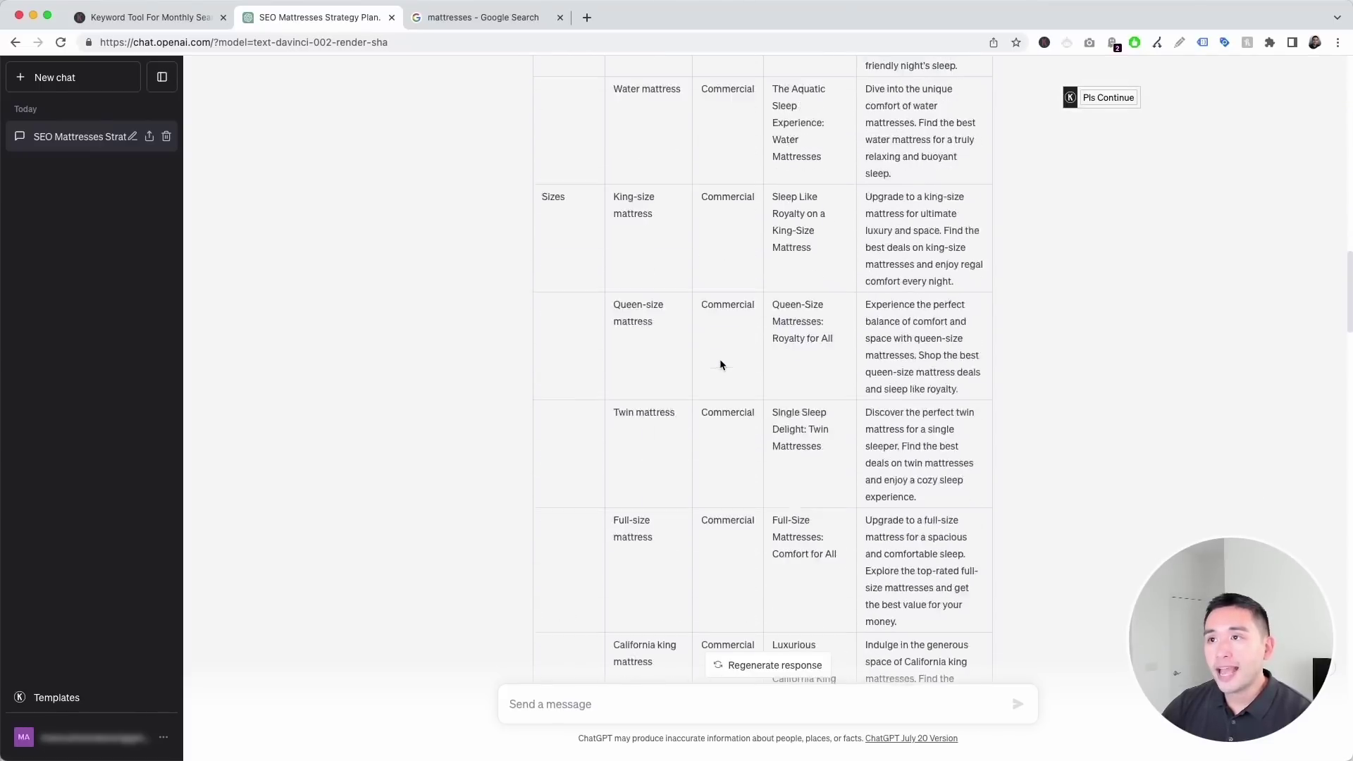
{"action": "scroll", "coordinate": [721, 361], "scroll_direction": "up", "scroll_amount": 10}
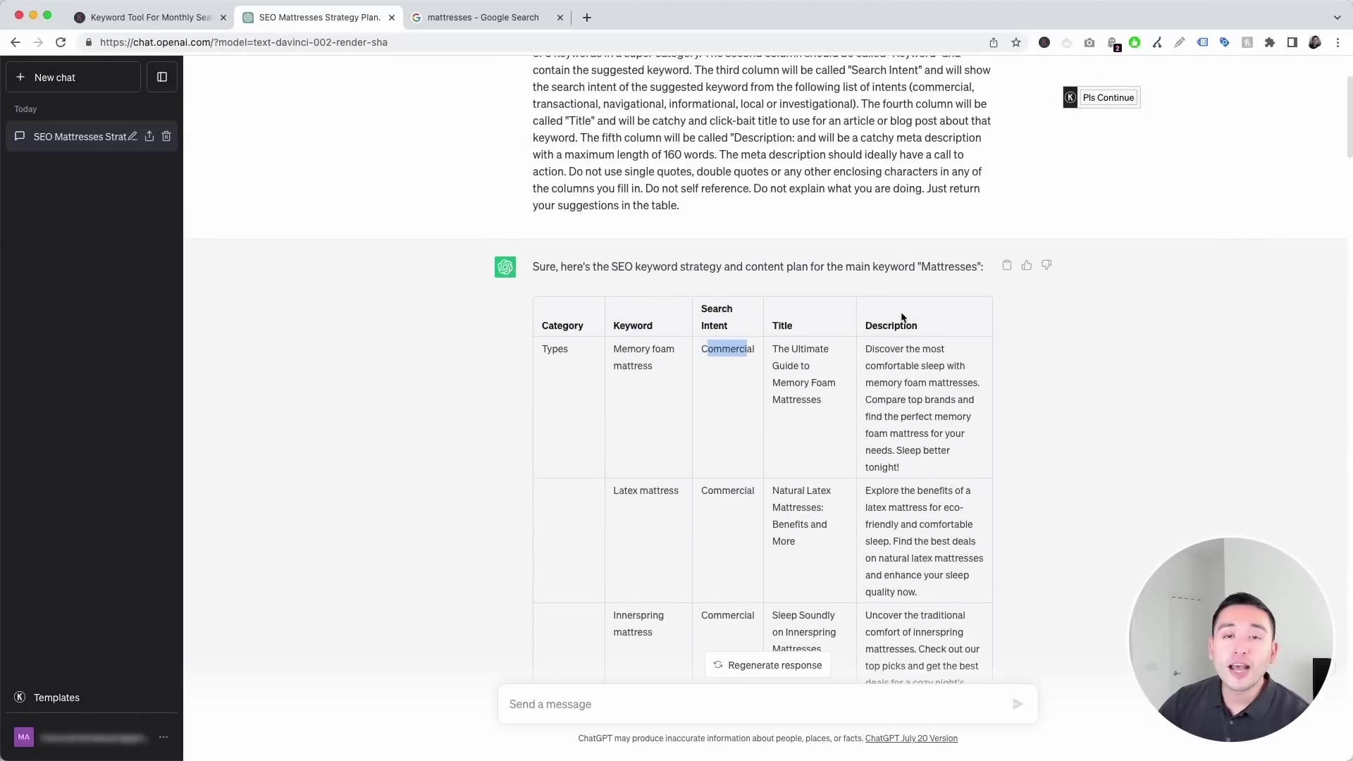
{"action": "left_click", "coordinate": [822, 347]}
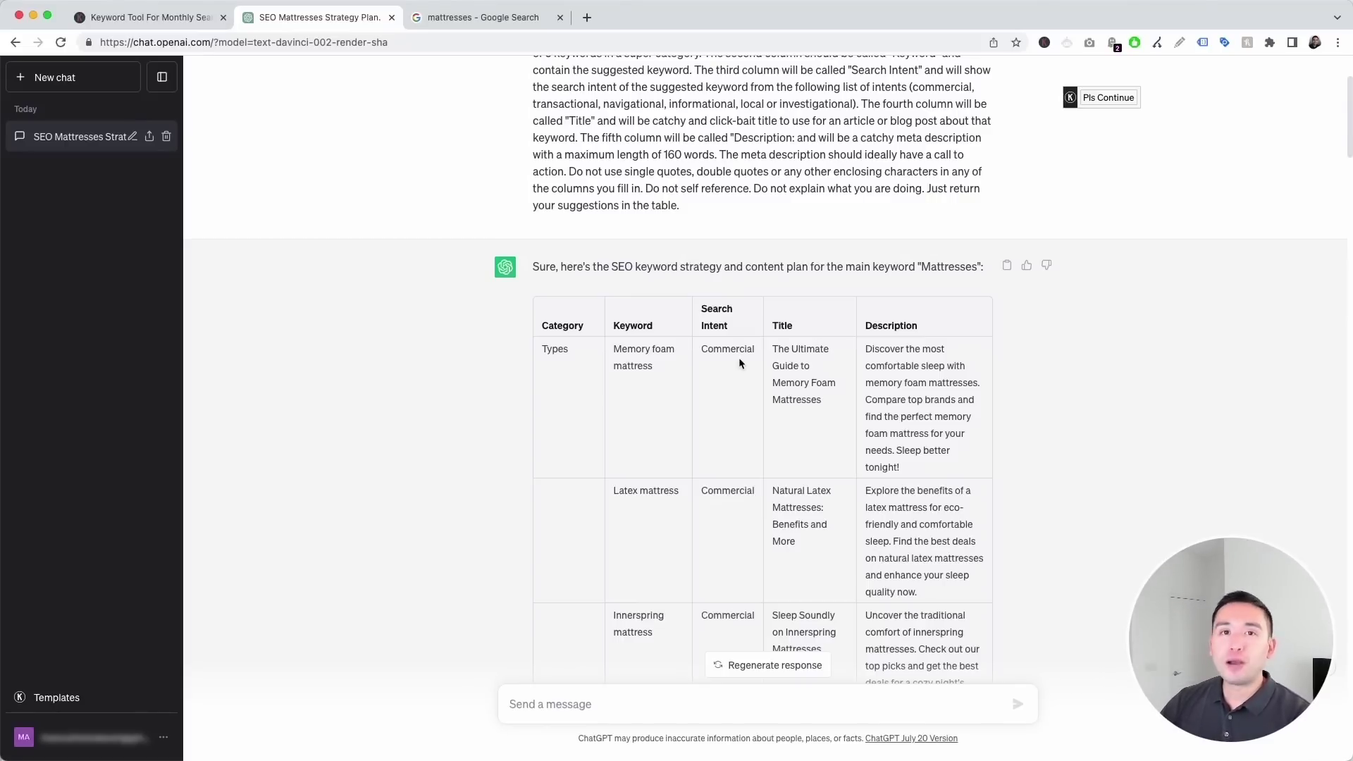
Review the suggested keywords, titles and descriptions across the table's Types, Materials and Sizes categories
{"action": "scroll", "coordinate": [736, 359], "scroll_direction": "down", "scroll_amount": 4}
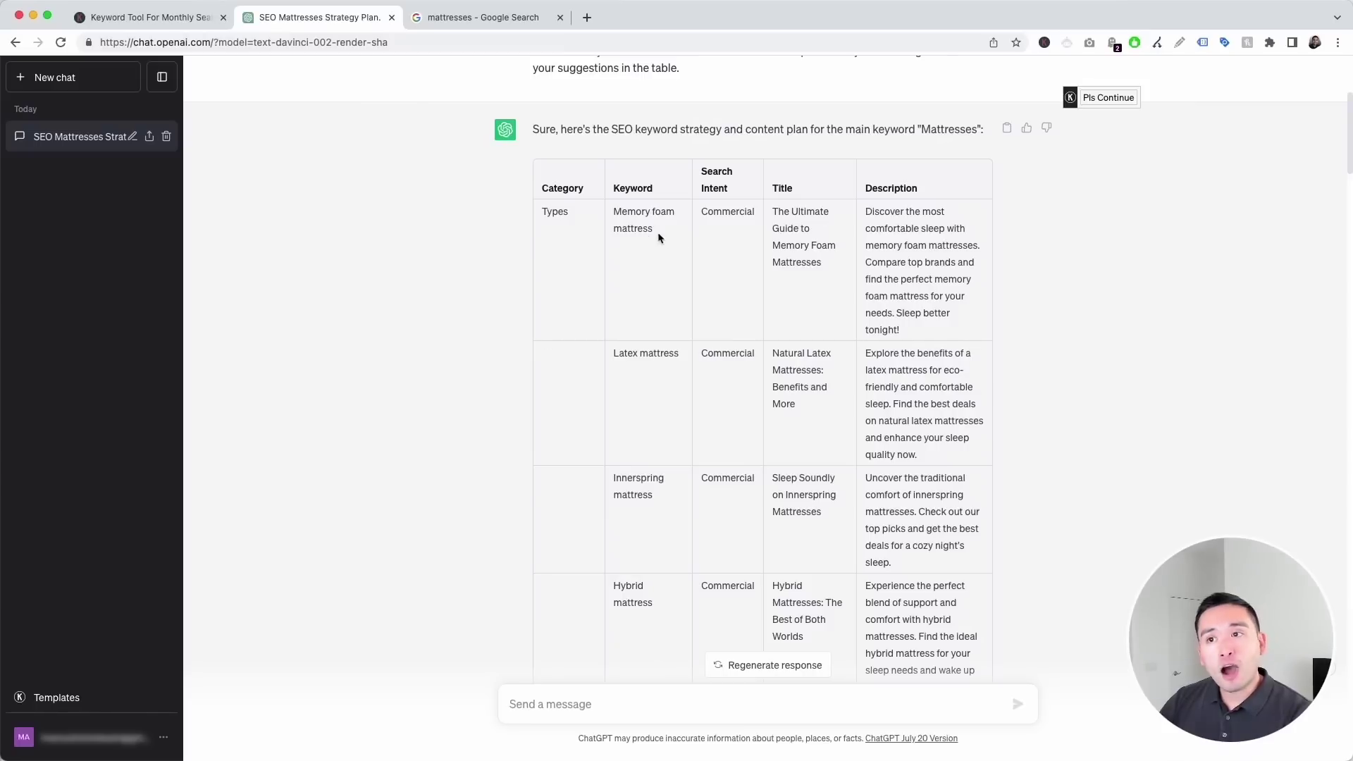
{"action": "scroll", "coordinate": [661, 439], "scroll_direction": "down", "scroll_amount": 2}
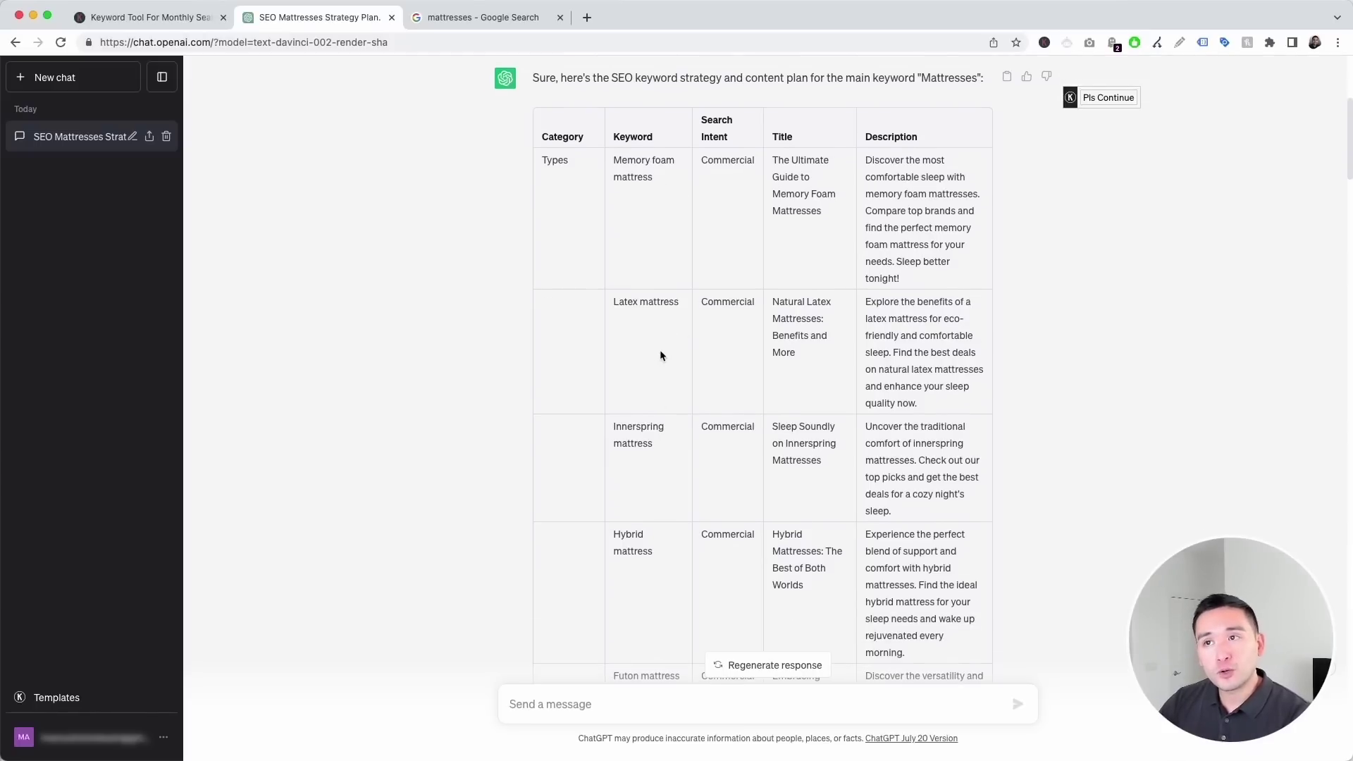
{"action": "scroll", "coordinate": [660, 351], "scroll_direction": "down", "scroll_amount": 1}
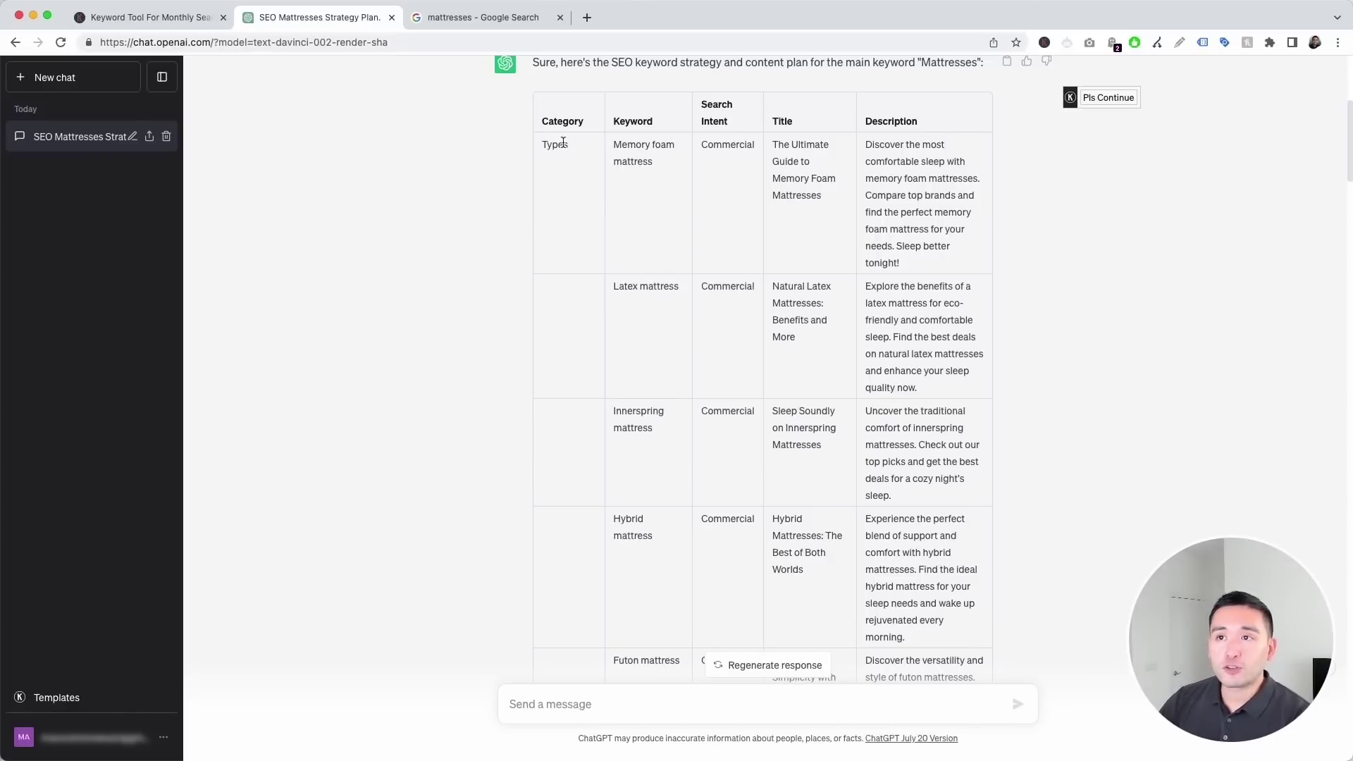
{"action": "scroll", "coordinate": [561, 141], "scroll_direction": "down", "scroll_amount": 8}
{"action": "scroll", "coordinate": [559, 232], "scroll_direction": "down", "scroll_amount": 2}
{"action": "scroll", "coordinate": [562, 207], "scroll_direction": "down", "scroll_amount": 12}
{"action": "scroll", "coordinate": [563, 335], "scroll_direction": "down", "scroll_amount": 10}
{"action": "scroll", "coordinate": [565, 331], "scroll_direction": "up", "scroll_amount": 13}
{"action": "scroll", "coordinate": [569, 330], "scroll_direction": "up", "scroll_amount": 12}
{"action": "scroll", "coordinate": [578, 329], "scroll_direction": "up", "scroll_amount": 4}
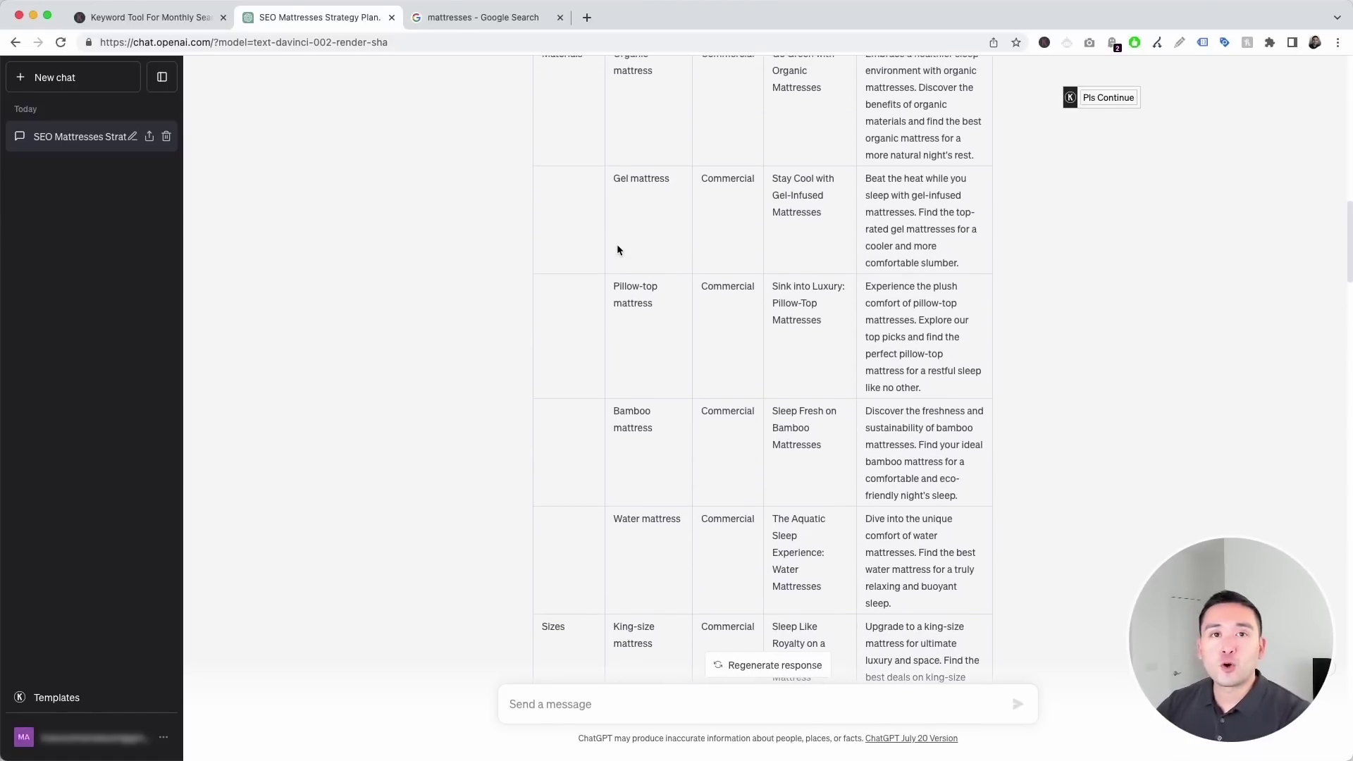
{"action": "scroll", "coordinate": [617, 251], "scroll_direction": "up", "scroll_amount": 15}
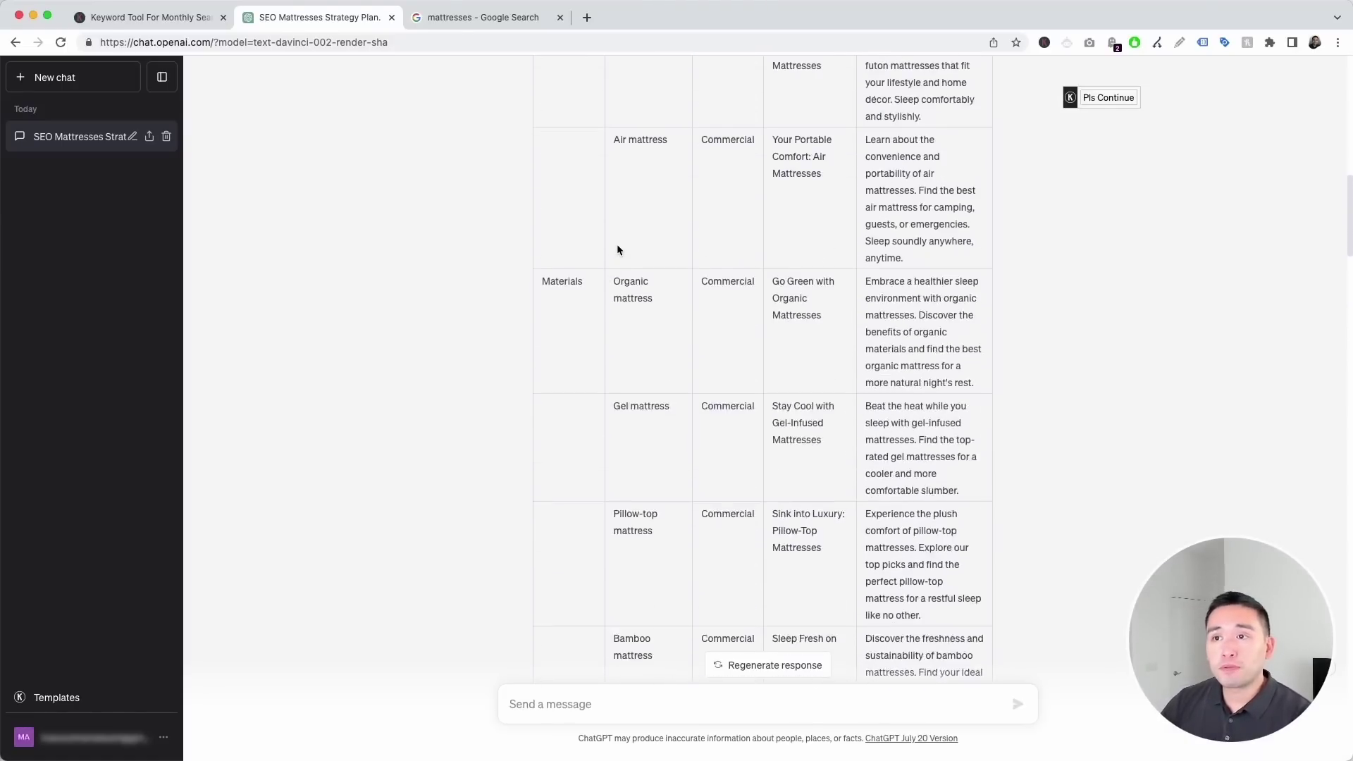
{"action": "scroll", "coordinate": [618, 250], "scroll_direction": "up", "scroll_amount": 17}
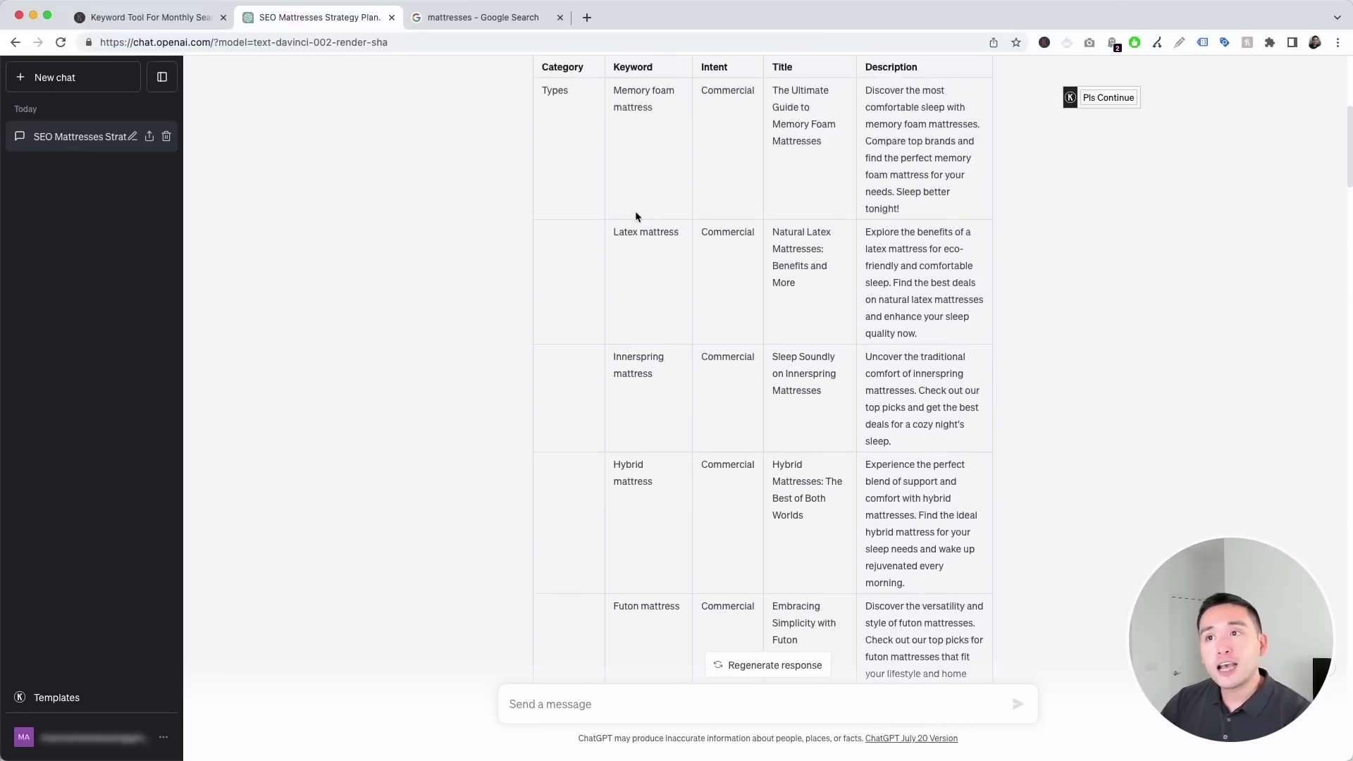
Open the prompt templates and choose "Get Search Intent For Keywords" as the Keyword Research template
{"action": "scroll", "coordinate": [660, 248], "scroll_direction": "down", "scroll_amount": 10}
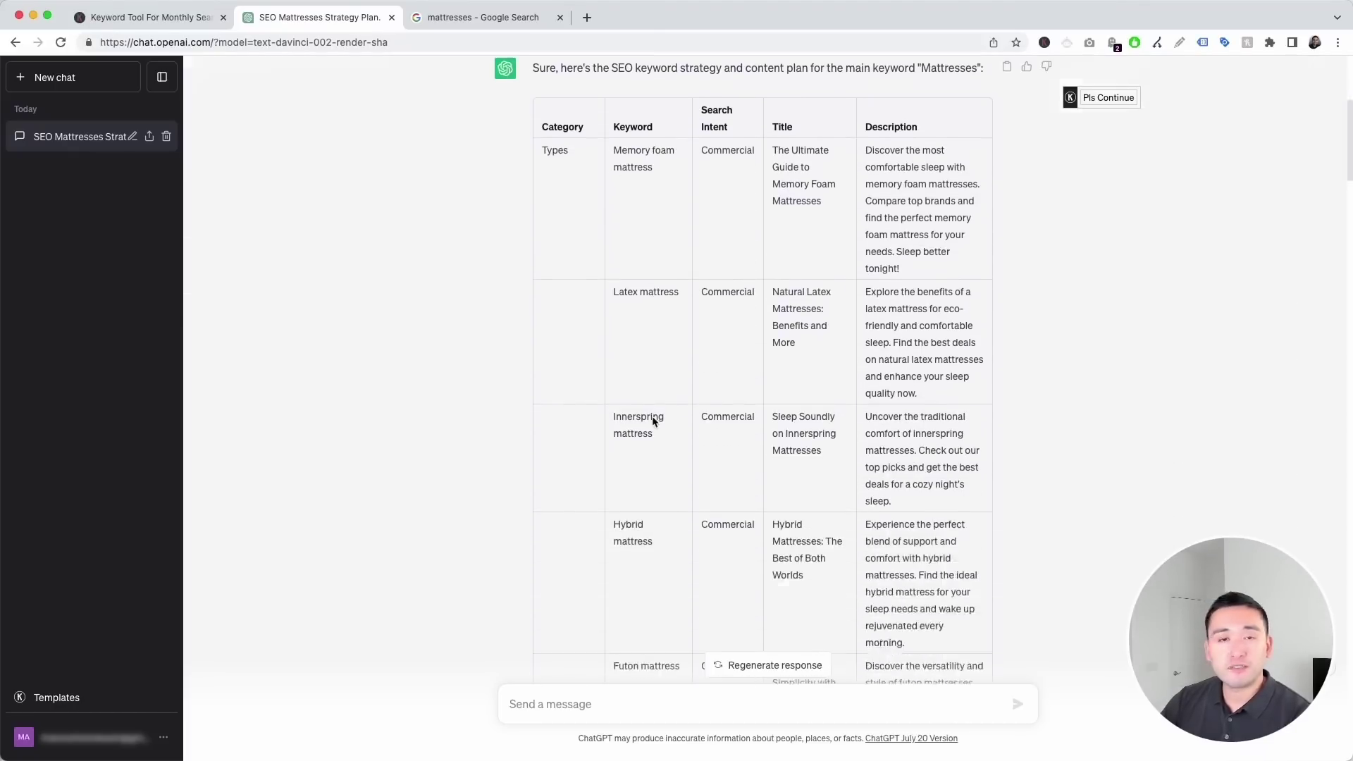
{"action": "scroll", "coordinate": [653, 415], "scroll_direction": "up", "scroll_amount": 5}
{"action": "scroll", "coordinate": [653, 416], "scroll_direction": "up", "scroll_amount": 8}
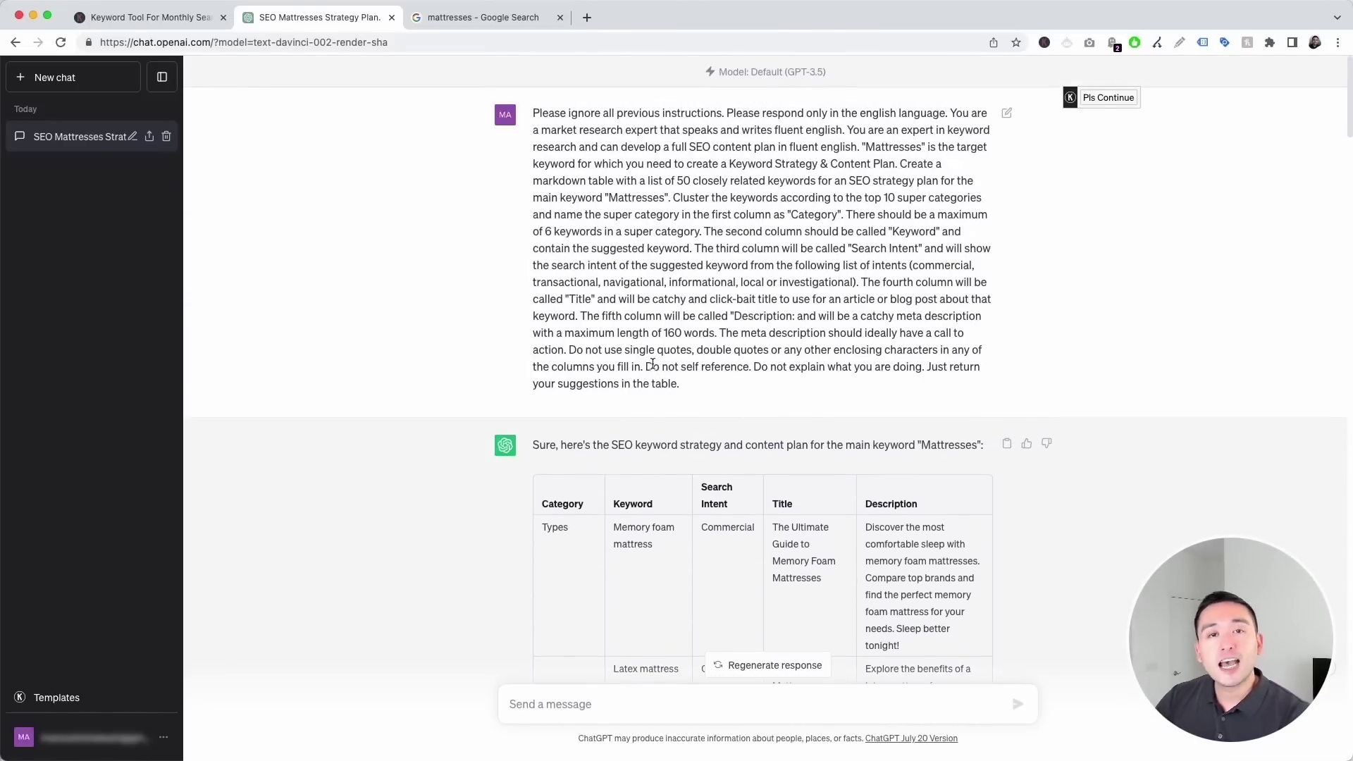
{"action": "left_click", "coordinate": [86, 702]}
{"action": "left_click", "coordinate": [809, 183]}
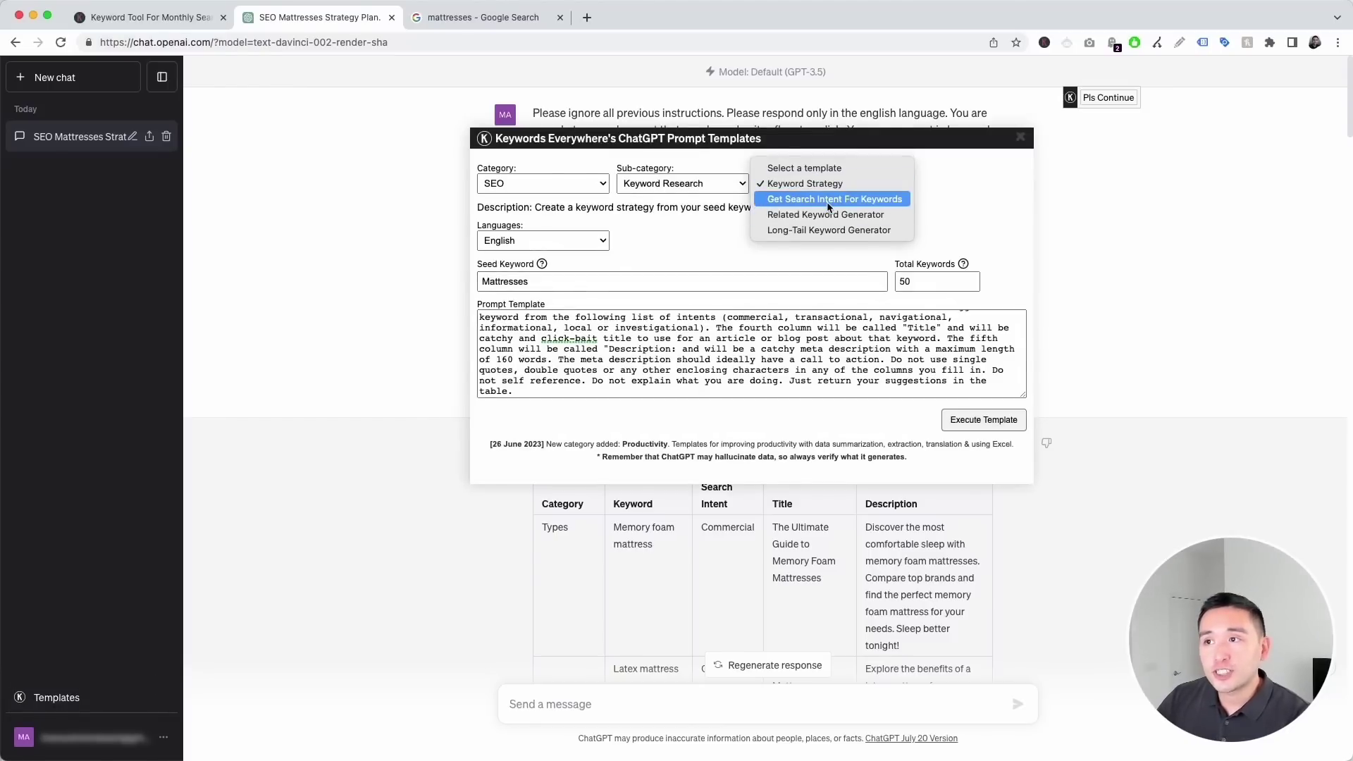
{"action": "left_click", "coordinate": [829, 202]}
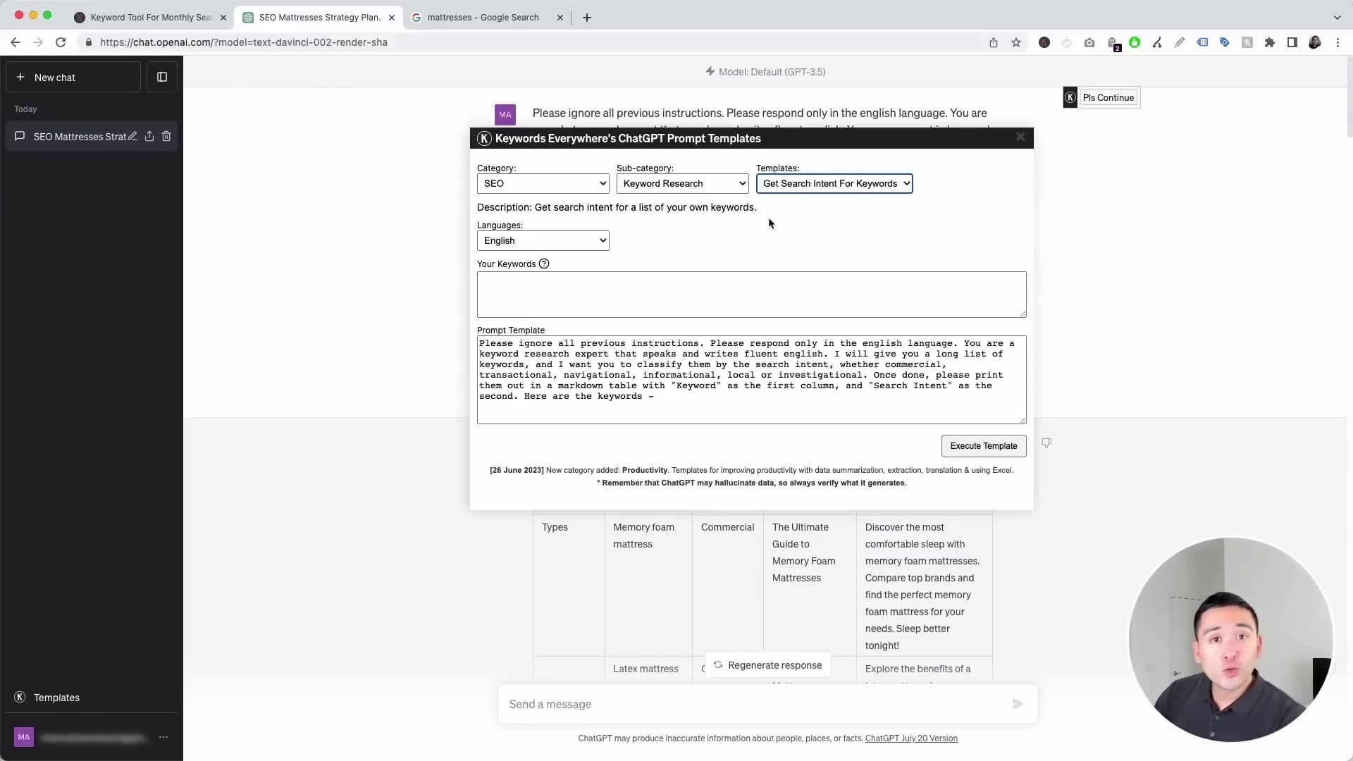
{"action": "left_click", "coordinate": [854, 220]}
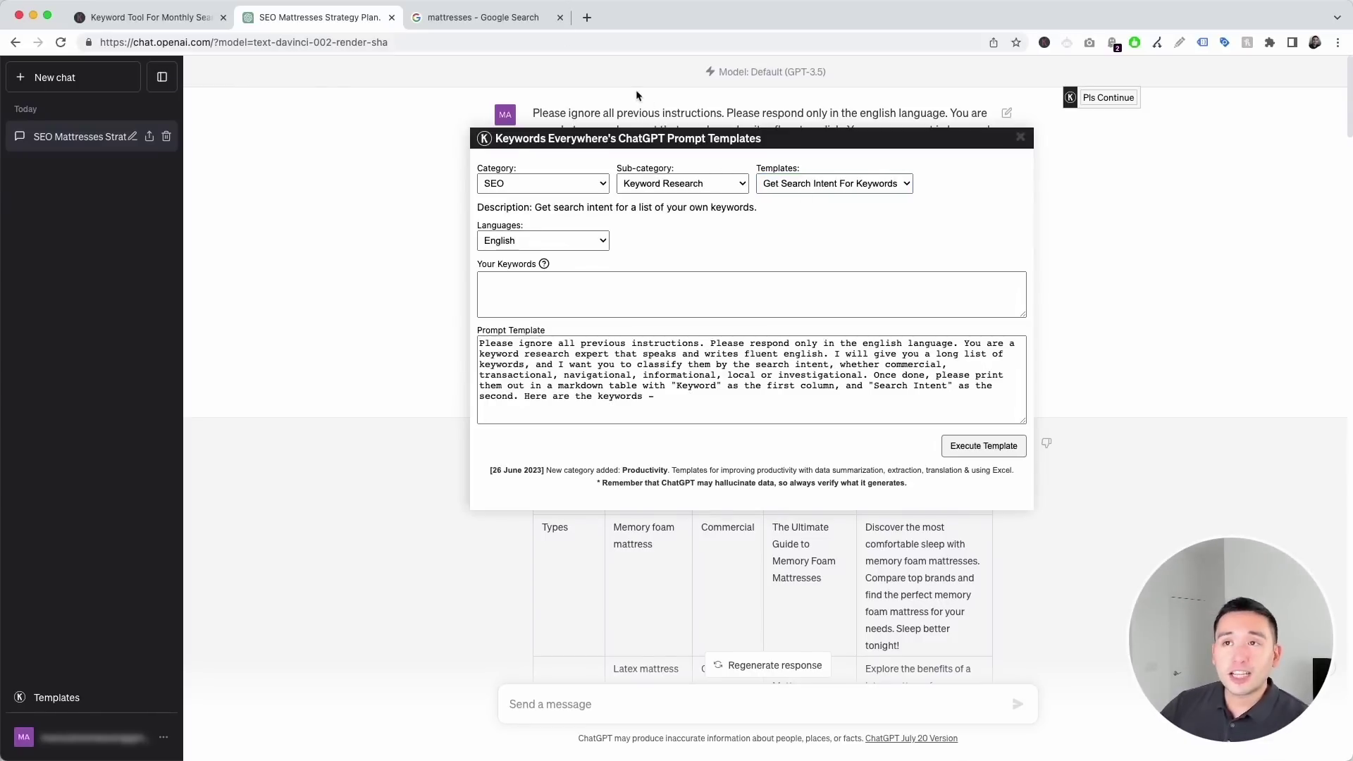
Examine the Related Keywords and People Also Search For lists on the Google results page for "mattresses"
{"action": "left_click", "coordinate": [517, 19]}
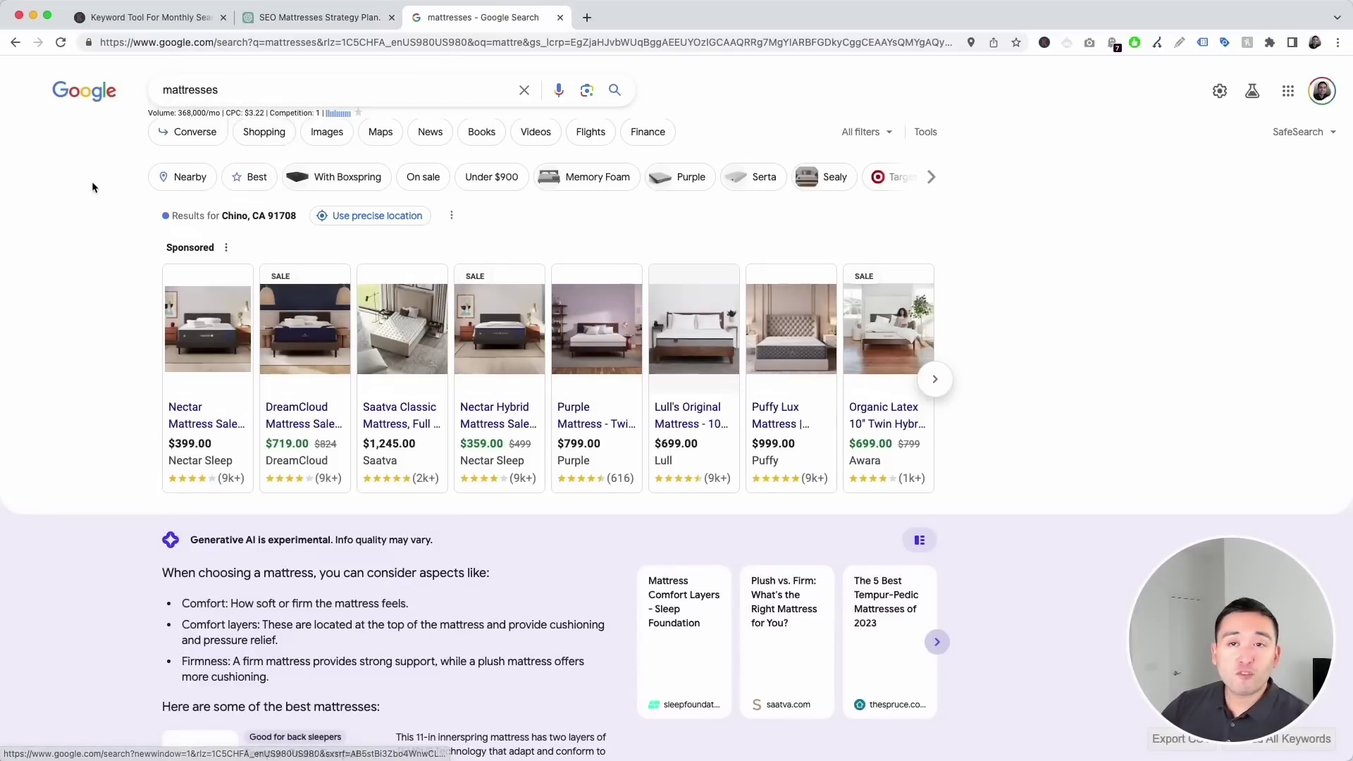
{"action": "scroll", "coordinate": [800, 234], "scroll_direction": "down", "scroll_amount": 10}
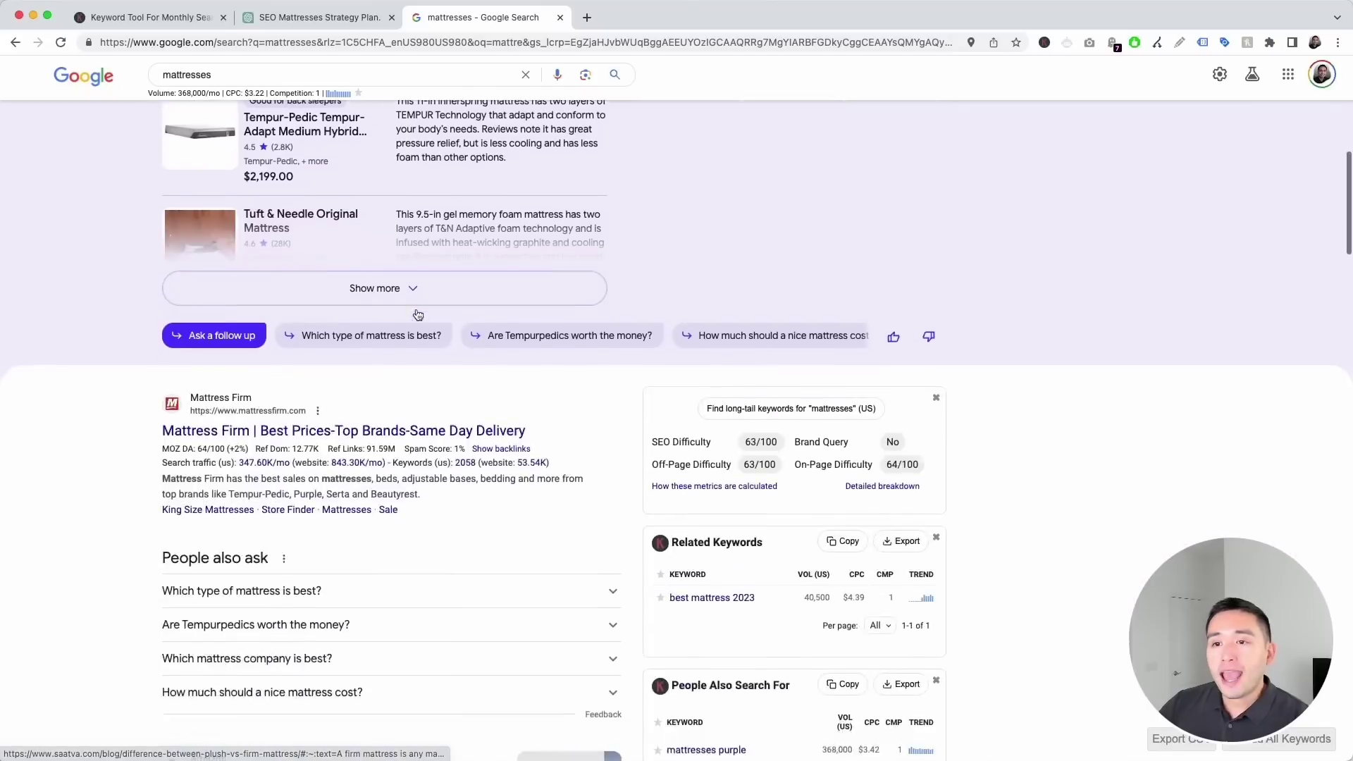
{"action": "scroll", "coordinate": [418, 315], "scroll_direction": "down", "scroll_amount": 5}
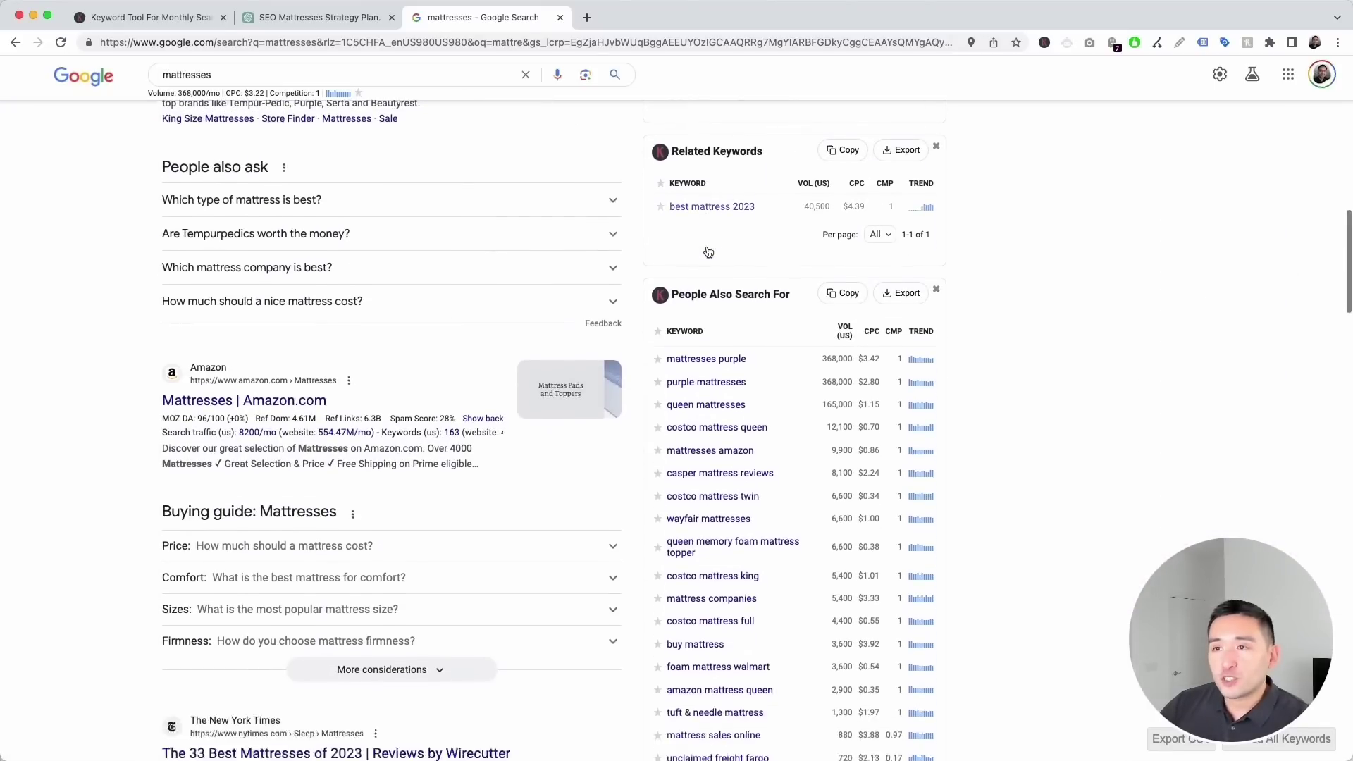
{"action": "scroll", "coordinate": [708, 252], "scroll_direction": "down", "scroll_amount": 6}
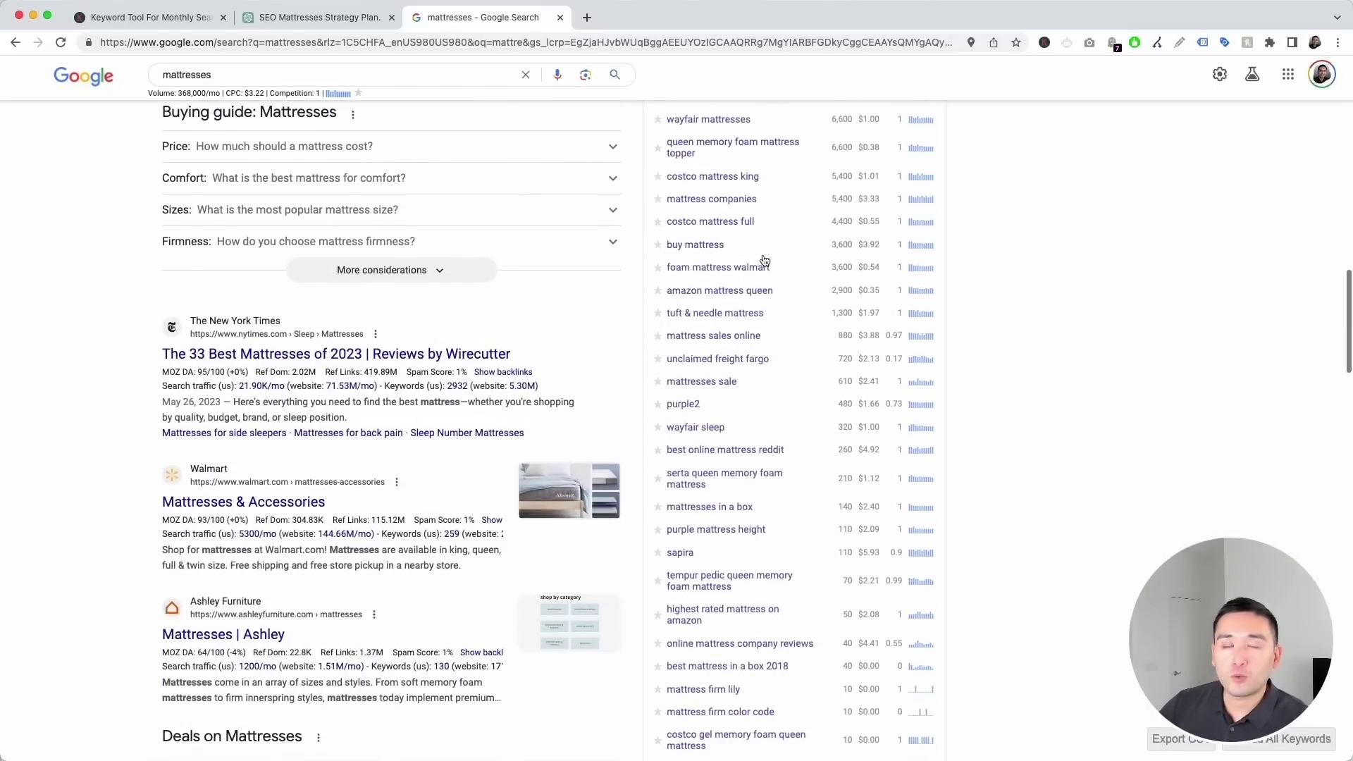
{"action": "scroll", "coordinate": [776, 254], "scroll_direction": "up", "scroll_amount": 2}
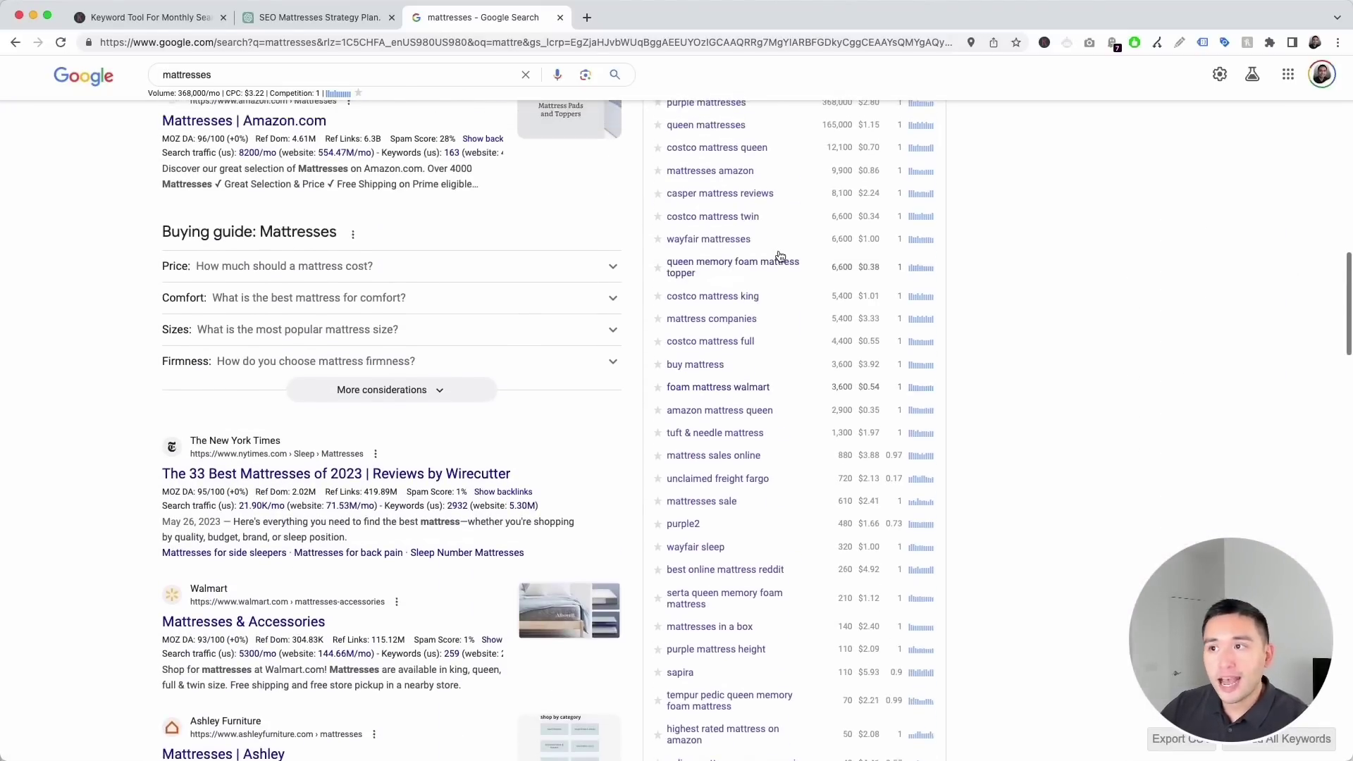
{"action": "scroll", "coordinate": [780, 256], "scroll_direction": "up", "scroll_amount": 2}
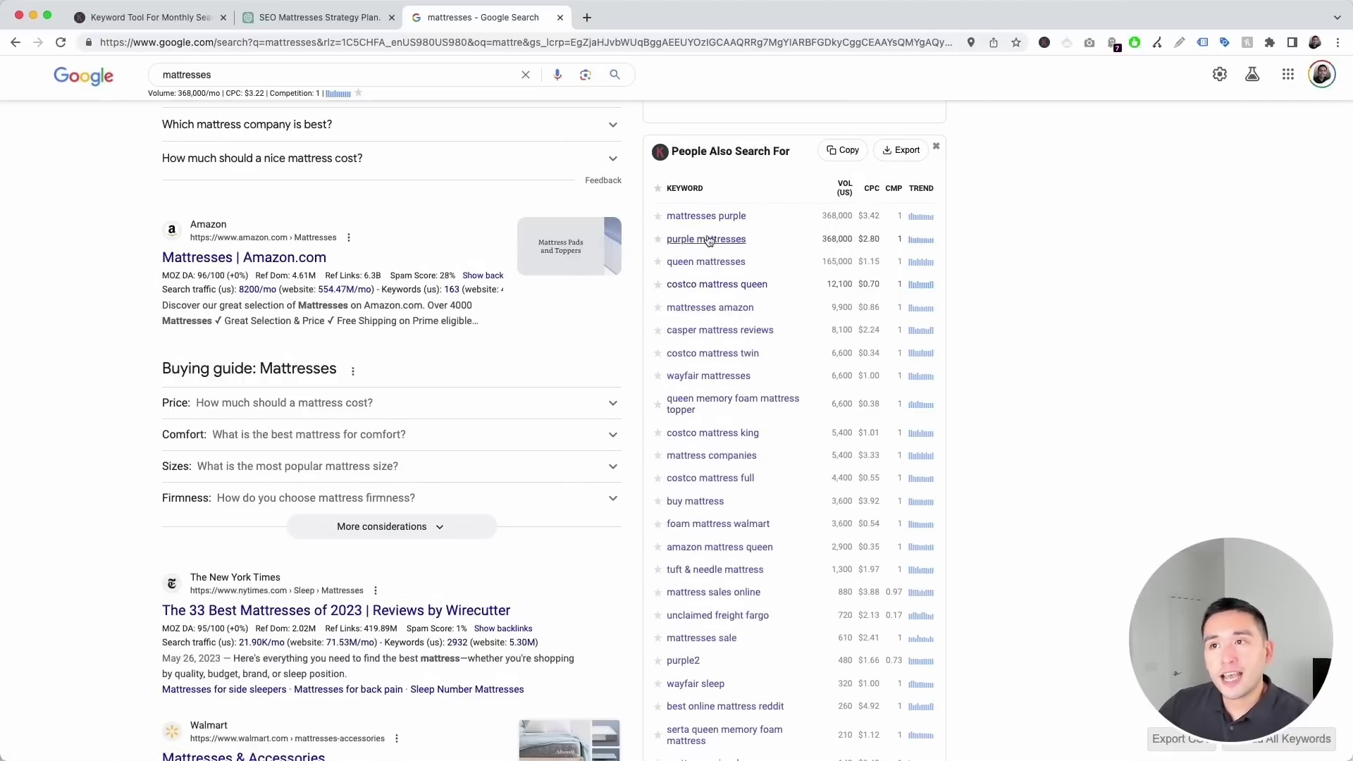
{"action": "scroll", "coordinate": [711, 236], "scroll_direction": "down", "scroll_amount": 2}
{"action": "scroll", "coordinate": [719, 162], "scroll_direction": "up", "scroll_amount": 2}
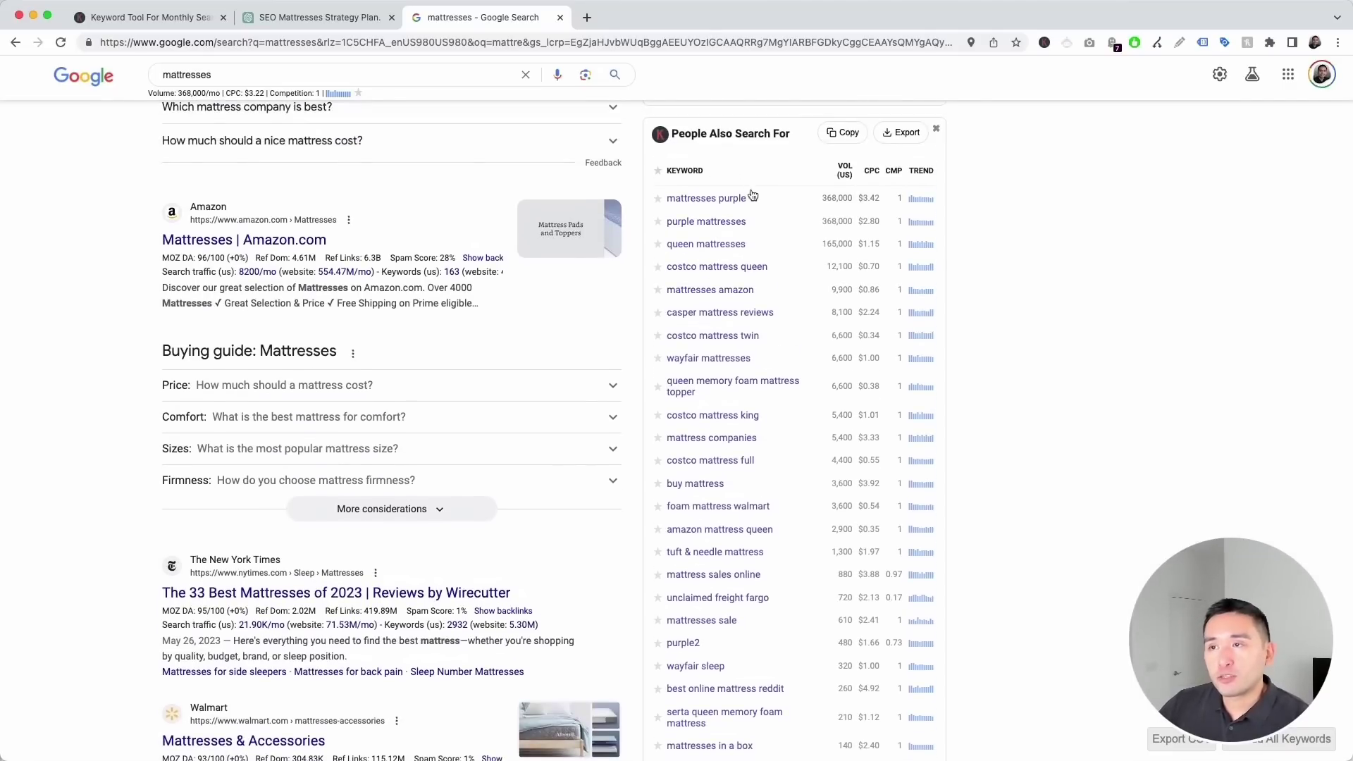
{"action": "scroll", "coordinate": [751, 195], "scroll_direction": "down", "scroll_amount": 2}
{"action": "scroll", "coordinate": [751, 195], "scroll_direction": "up", "scroll_amount": 3}
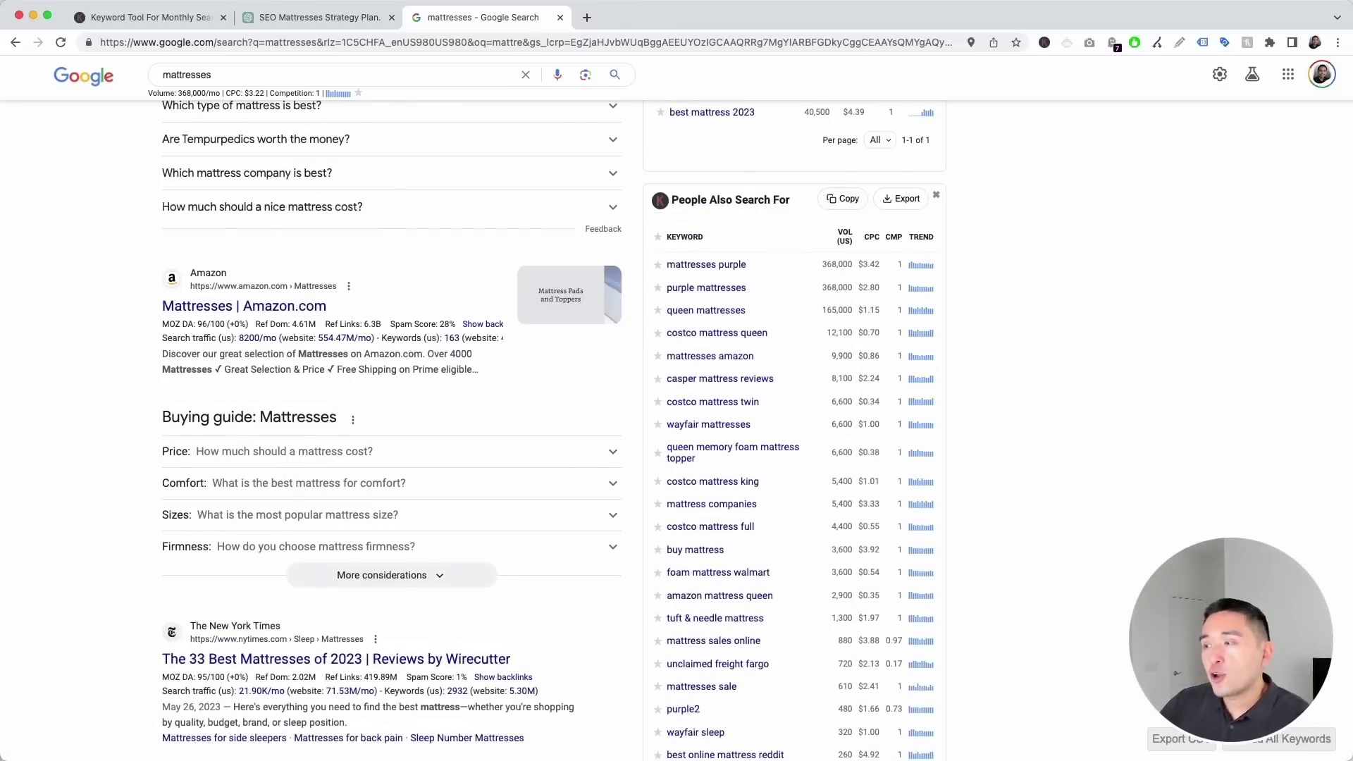
Copy the People Also Search For data and paste it into the blank Excel sheet starting at cell A1
{"action": "key", "text": "super+Tab"}
{"action": "left_click", "coordinate": [564, 195]}
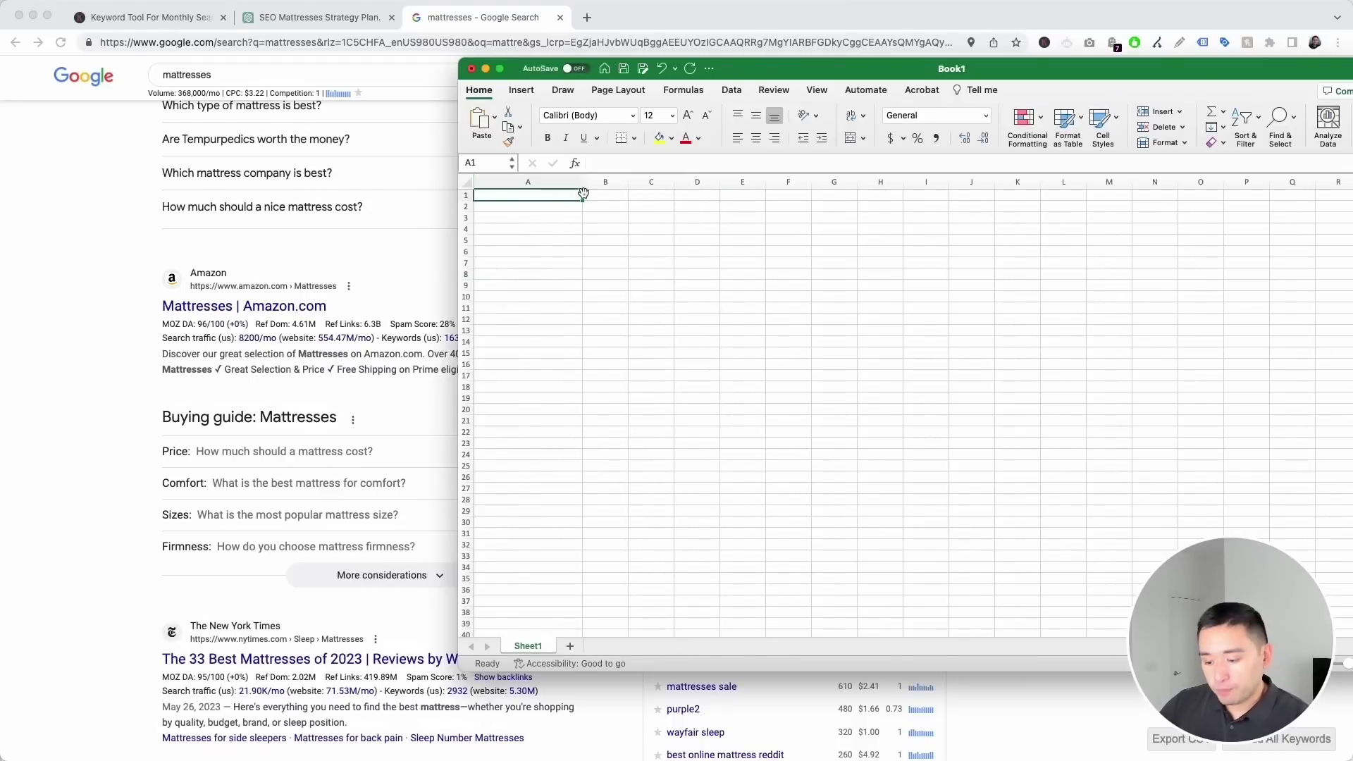
{"action": "key", "text": "cmd+v"}
Copy the 40 keywords in column A from cell A2 down, leaving out the header row
{"action": "left_click", "coordinate": [525, 206]}
{"action": "left_click_drag", "start_coordinate": [525, 206], "coordinate": [547, 605]}
{"action": "key", "text": "cmd+c"}
{"action": "scroll", "coordinate": [615, 442], "scroll_direction": "up", "scroll_amount": 2}
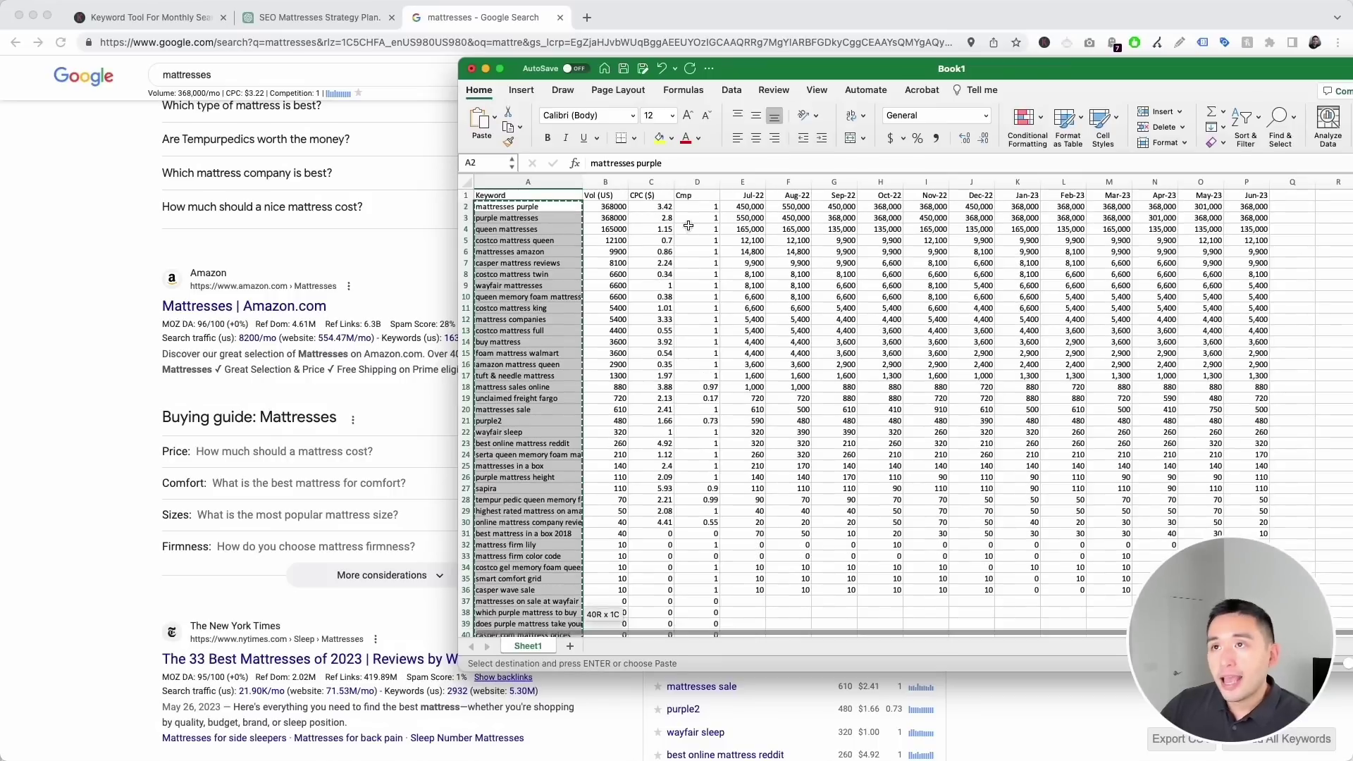
Back in ChatGPT, paste the copied keywords into the search intent template's Your Keywords field and execute the template
{"action": "left_click", "coordinate": [333, 17]}
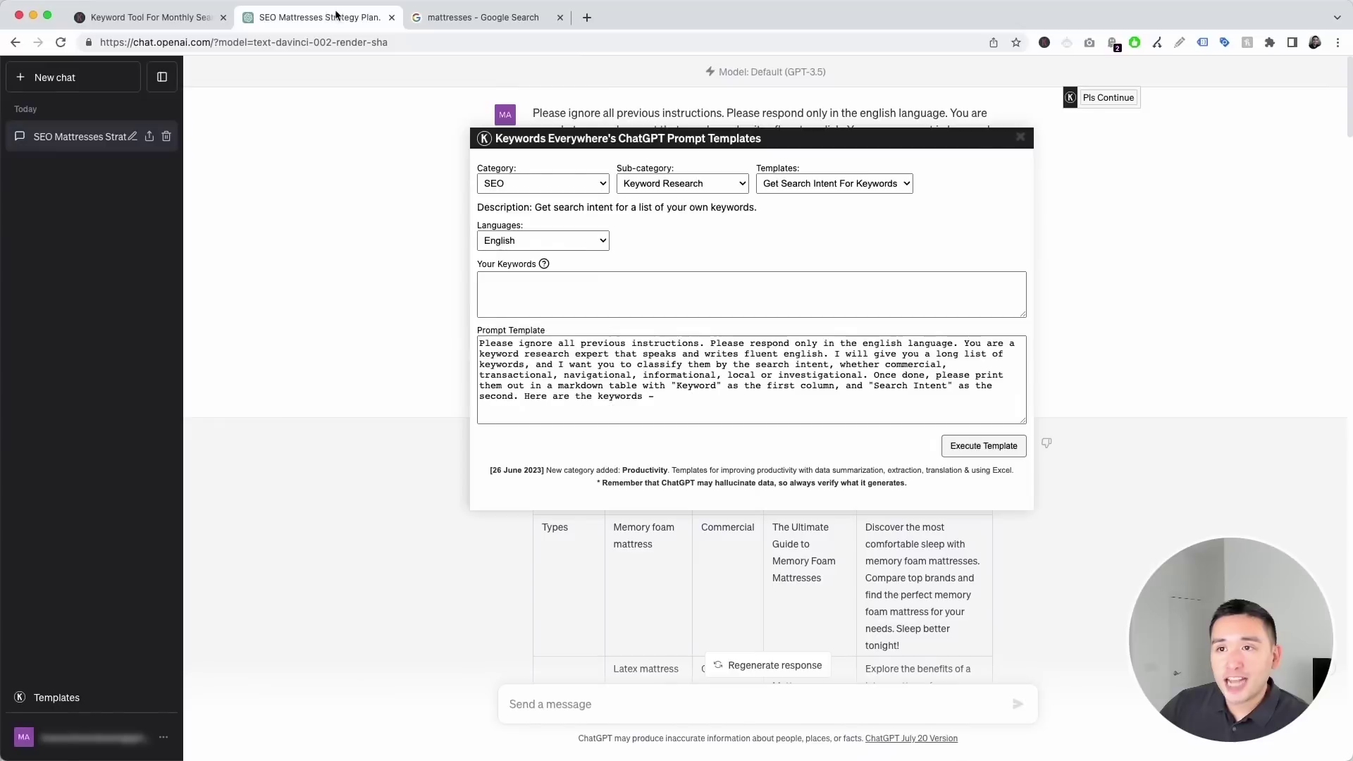
{"action": "left_click", "coordinate": [527, 279]}
{"action": "key", "text": "cmd+v"}
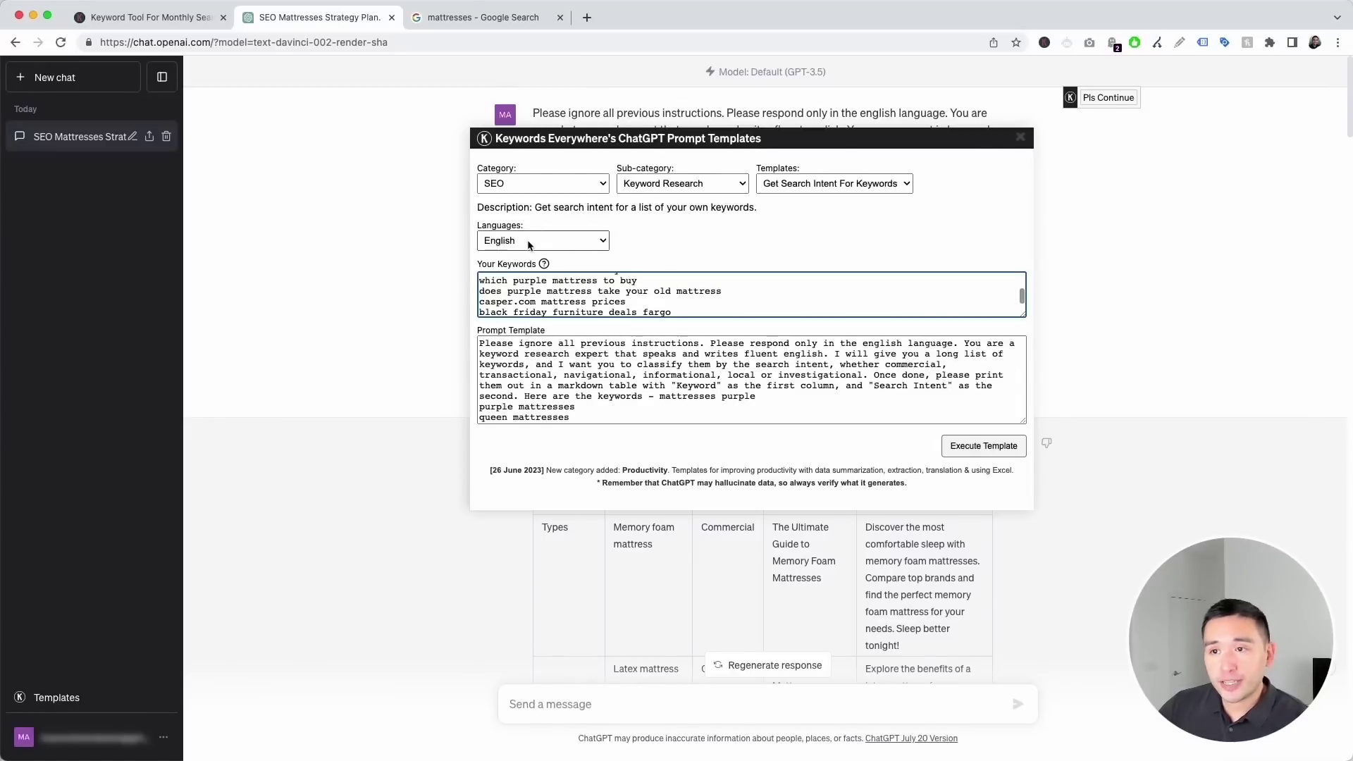
{"action": "left_click", "coordinate": [984, 446]}
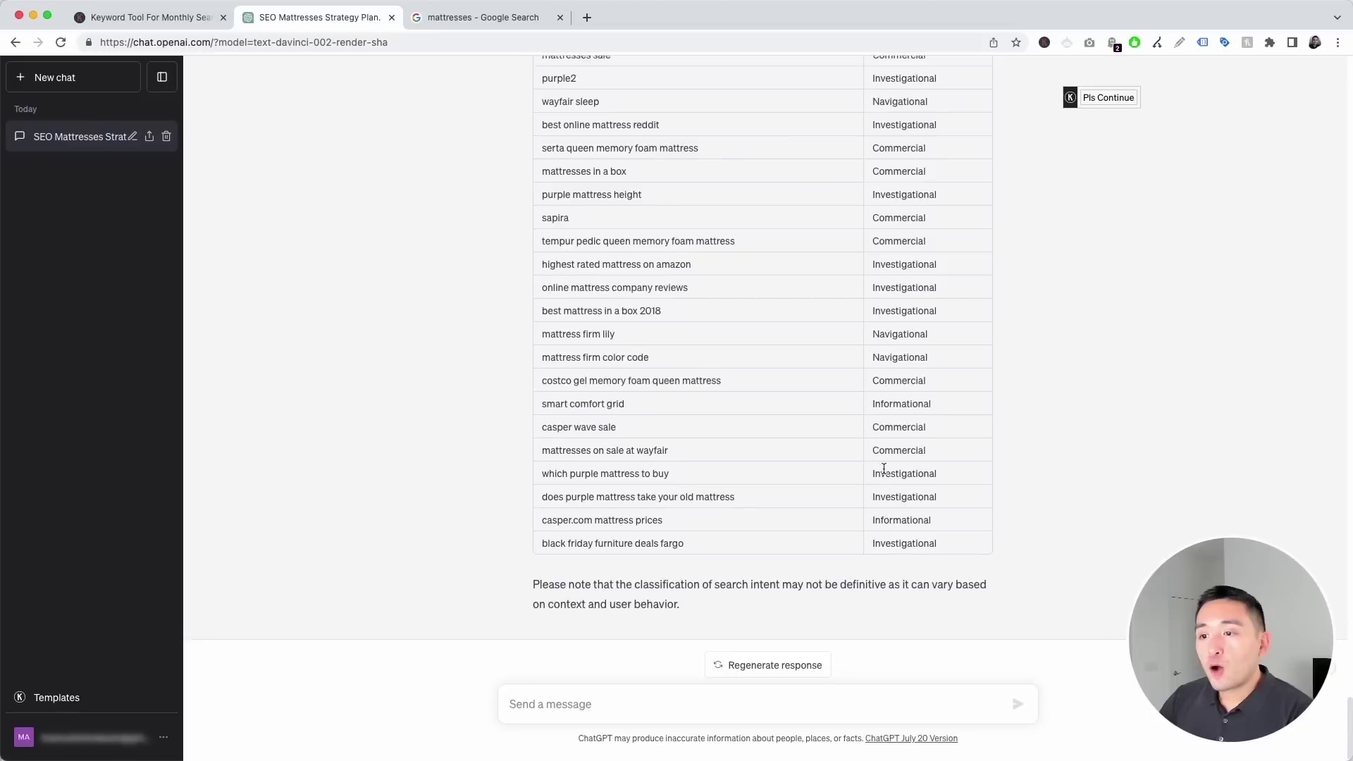
Examine the search intents assigned to "mattresses purple" and "queen mattresses" at the start of the generated table
{"action": "scroll", "coordinate": [881, 468], "scroll_direction": "up", "scroll_amount": 10}
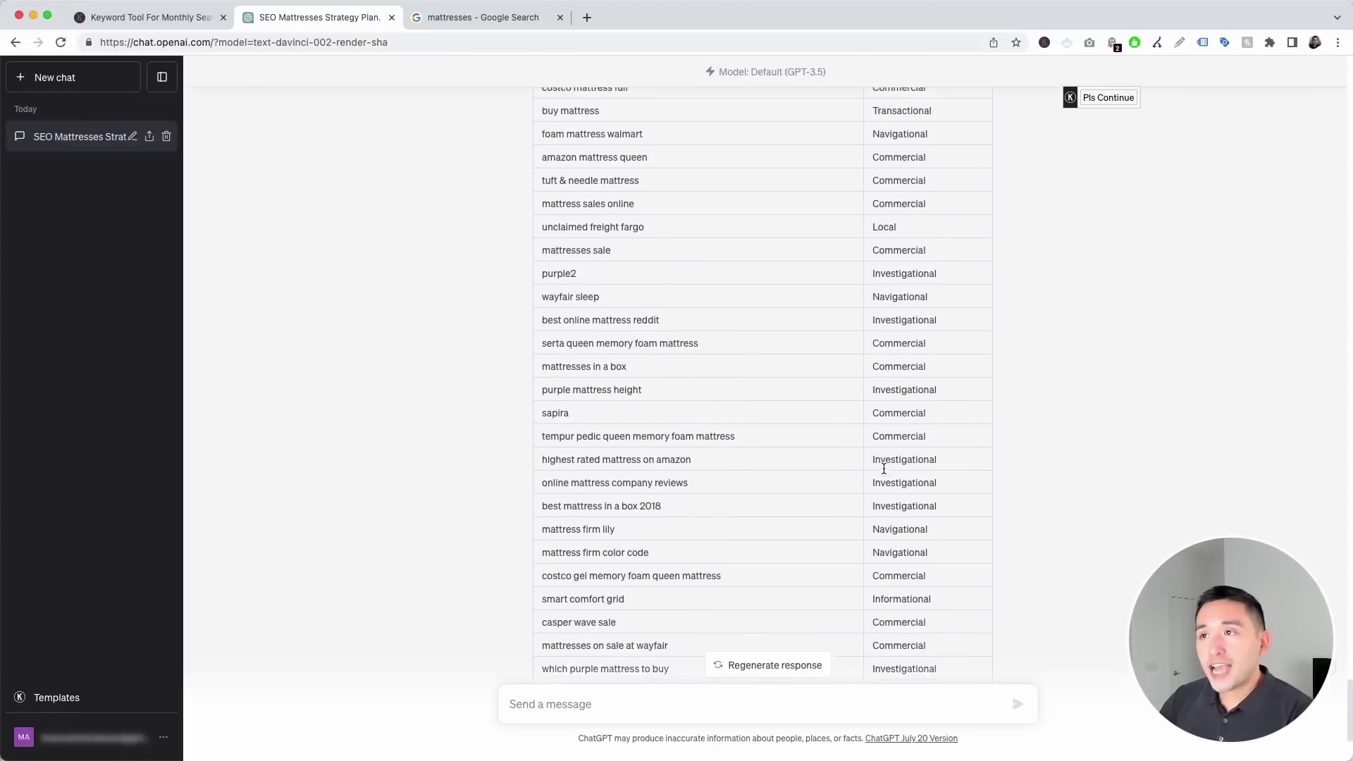
{"action": "scroll", "coordinate": [885, 473], "scroll_direction": "up", "scroll_amount": 2}
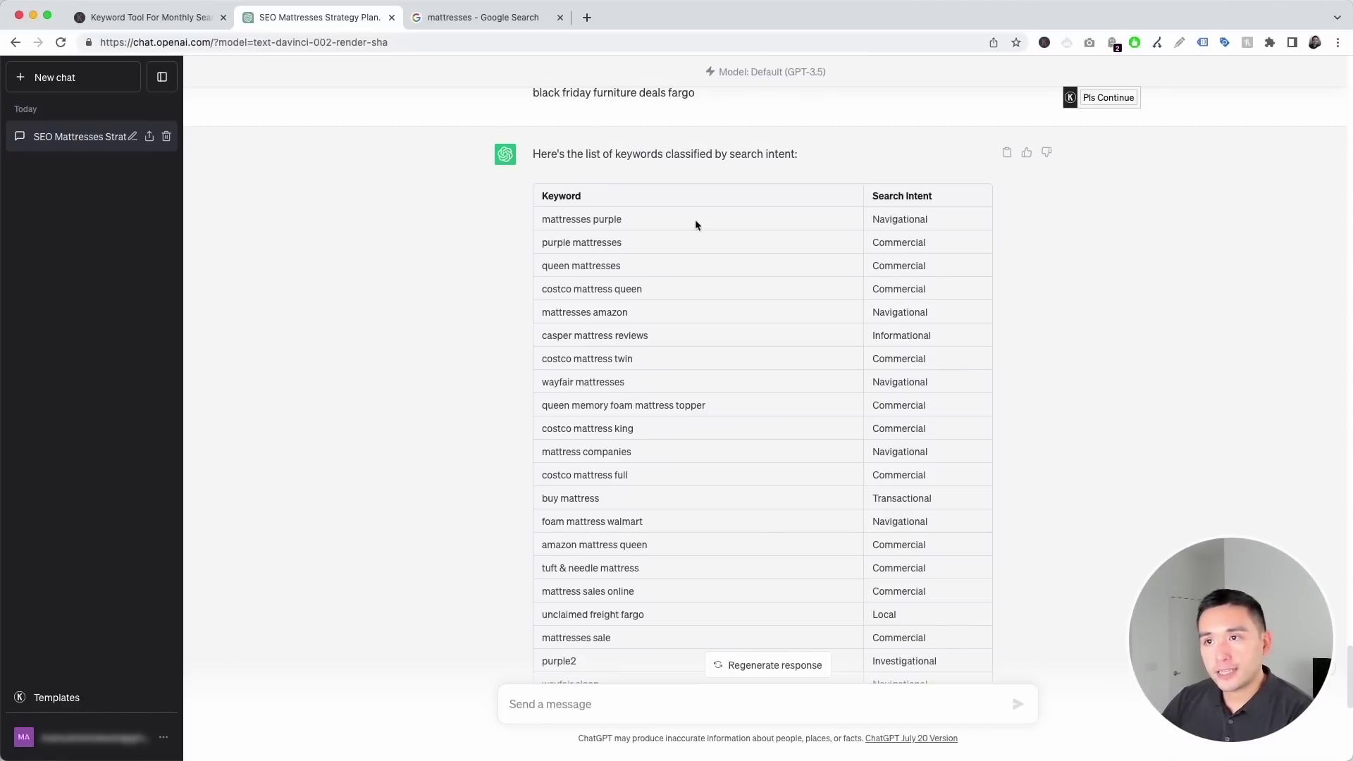
{"action": "left_click_drag", "start_coordinate": [874, 218], "coordinate": [938, 223]}
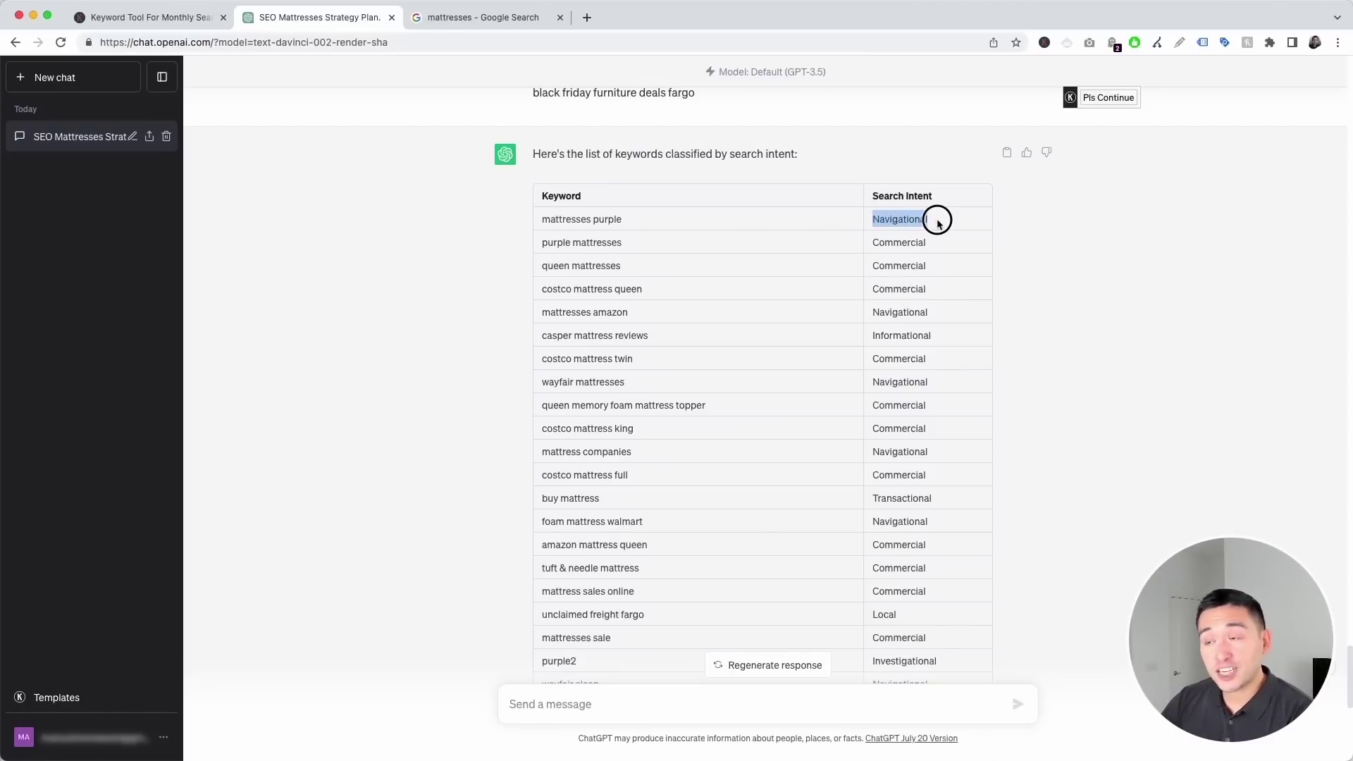
{"action": "left_click_drag", "start_coordinate": [547, 266], "coordinate": [688, 272]}
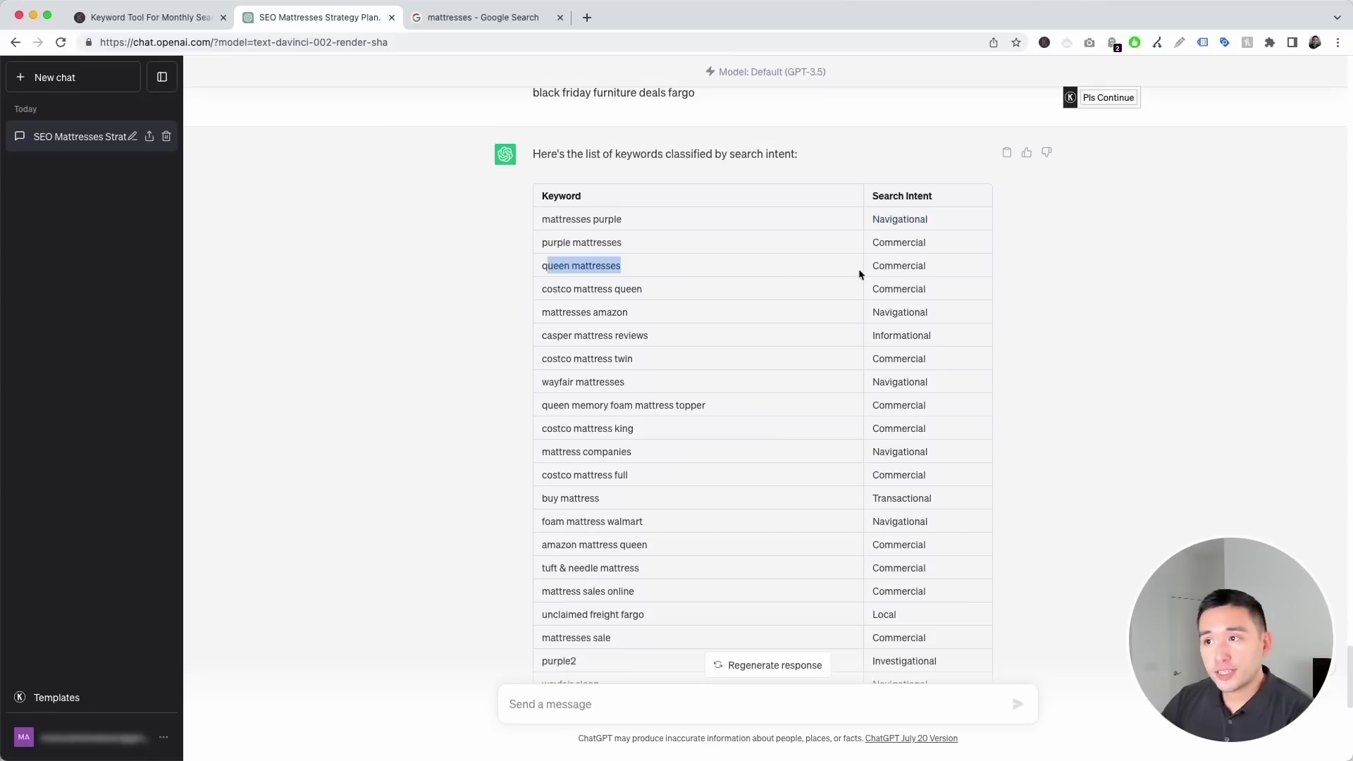
{"action": "left_click_drag", "start_coordinate": [874, 268], "coordinate": [930, 273]}
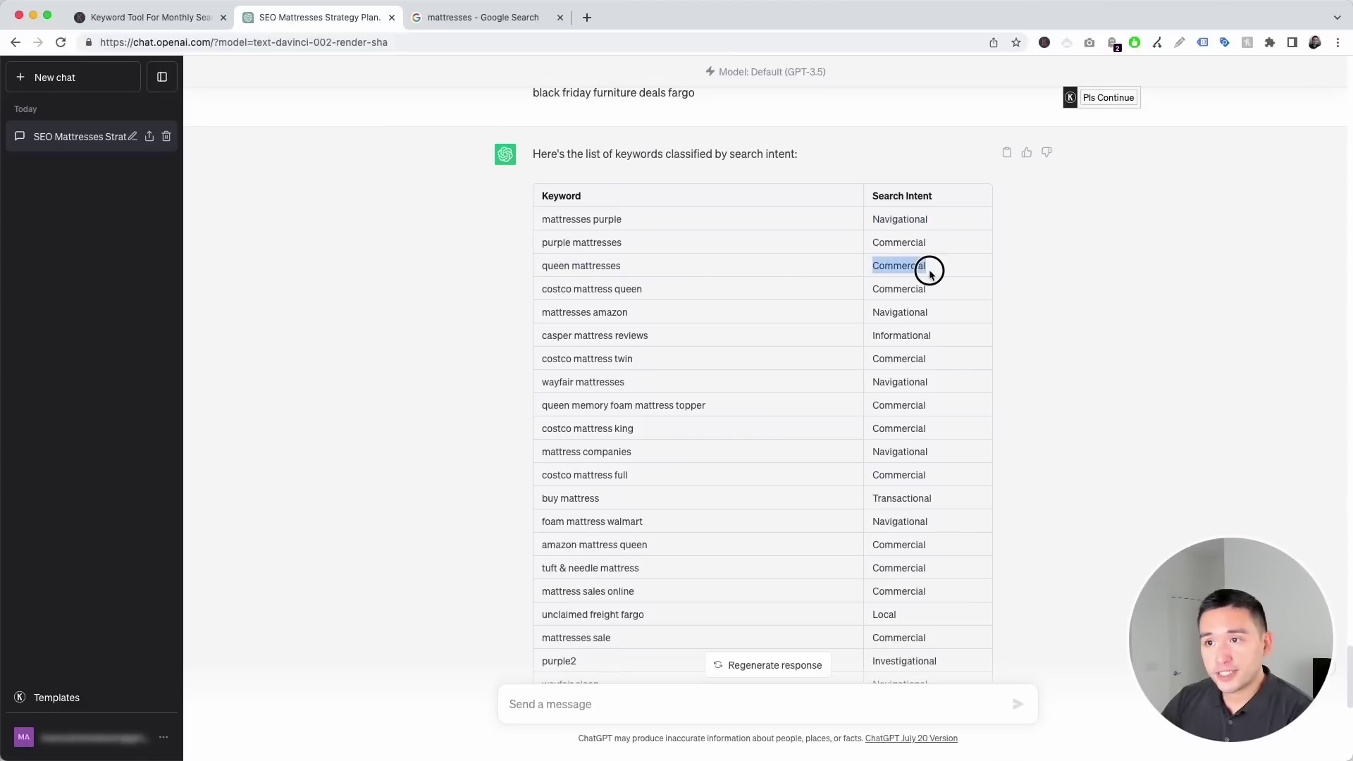
Read through the remaining keywords' search intents, from "buy mattress" down to "black friday furniture deals fargo"
{"action": "scroll", "coordinate": [929, 269], "scroll_direction": "down", "scroll_amount": 5}
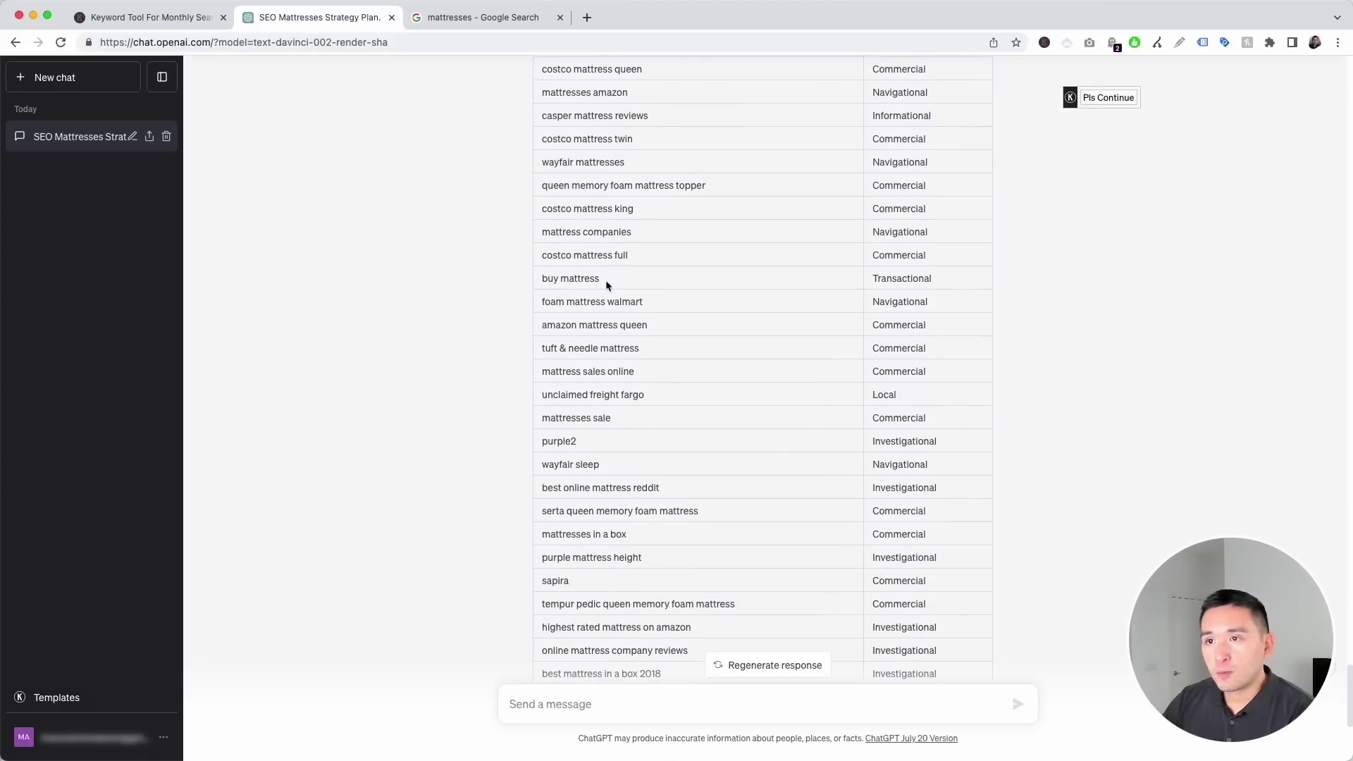
{"action": "scroll", "coordinate": [881, 286], "scroll_direction": "down", "scroll_amount": 3}
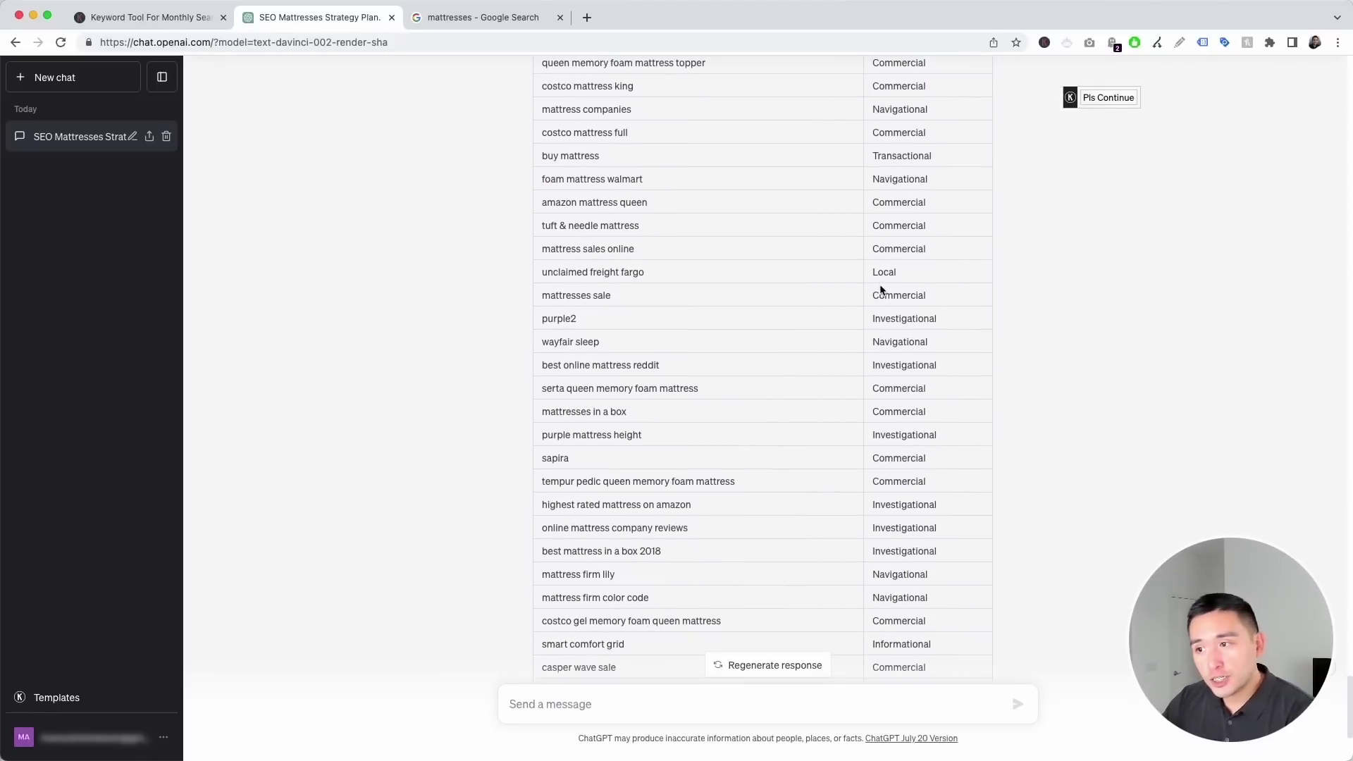
{"action": "double_click", "coordinate": [925, 439]}
{"action": "left_click", "coordinate": [941, 438]}
{"action": "scroll", "coordinate": [939, 439], "scroll_direction": "down", "scroll_amount": 2}
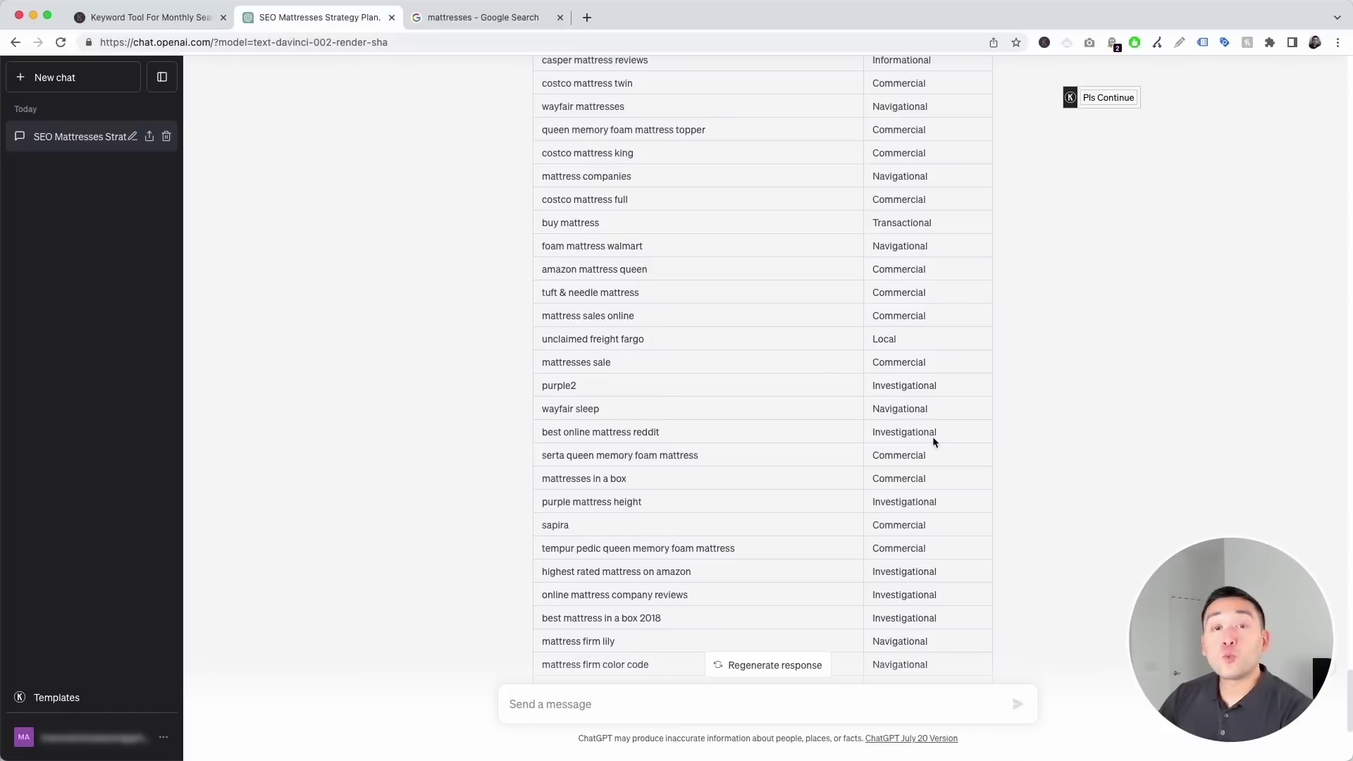
{"action": "scroll", "coordinate": [930, 440], "scroll_direction": "up", "scroll_amount": 2}
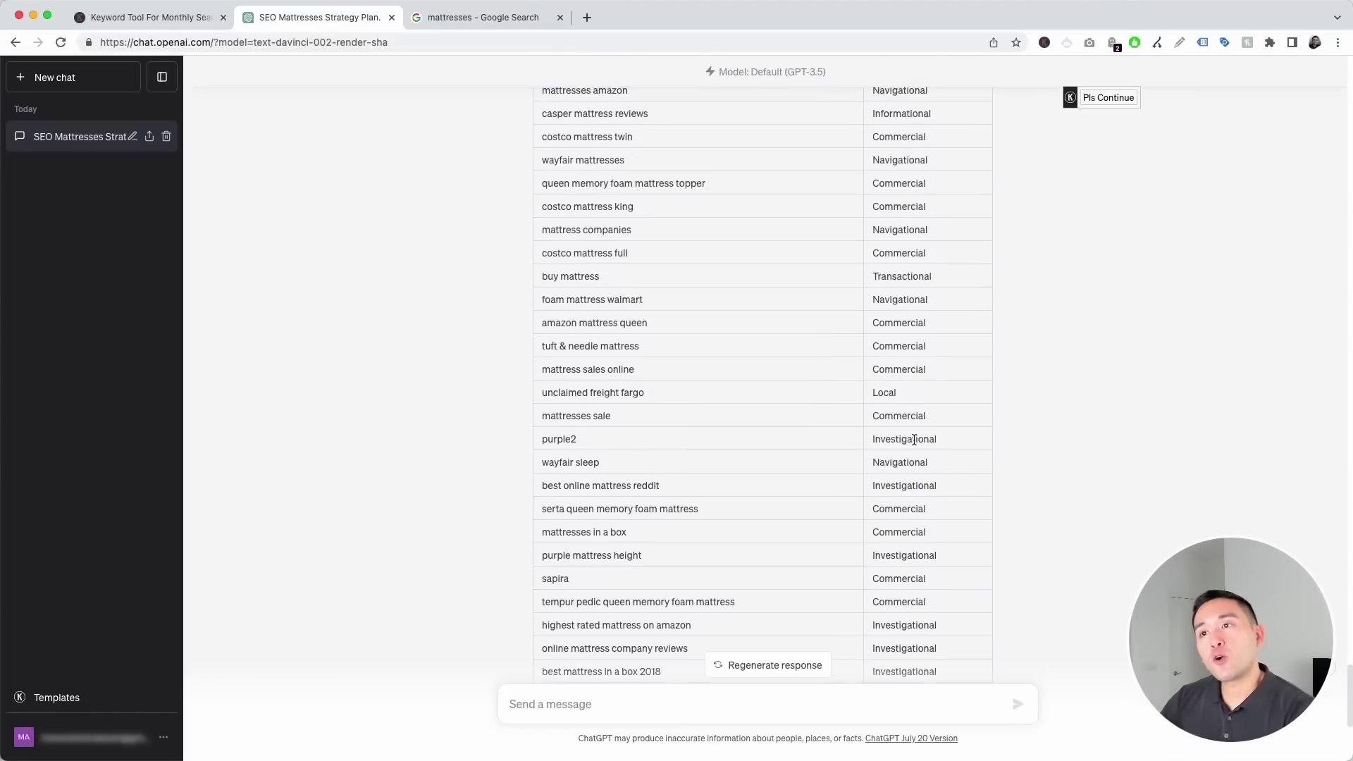
{"action": "scroll", "coordinate": [590, 204], "scroll_direction": "down", "scroll_amount": 1}
{"action": "scroll", "coordinate": [590, 236], "scroll_direction": "down", "scroll_amount": 3}
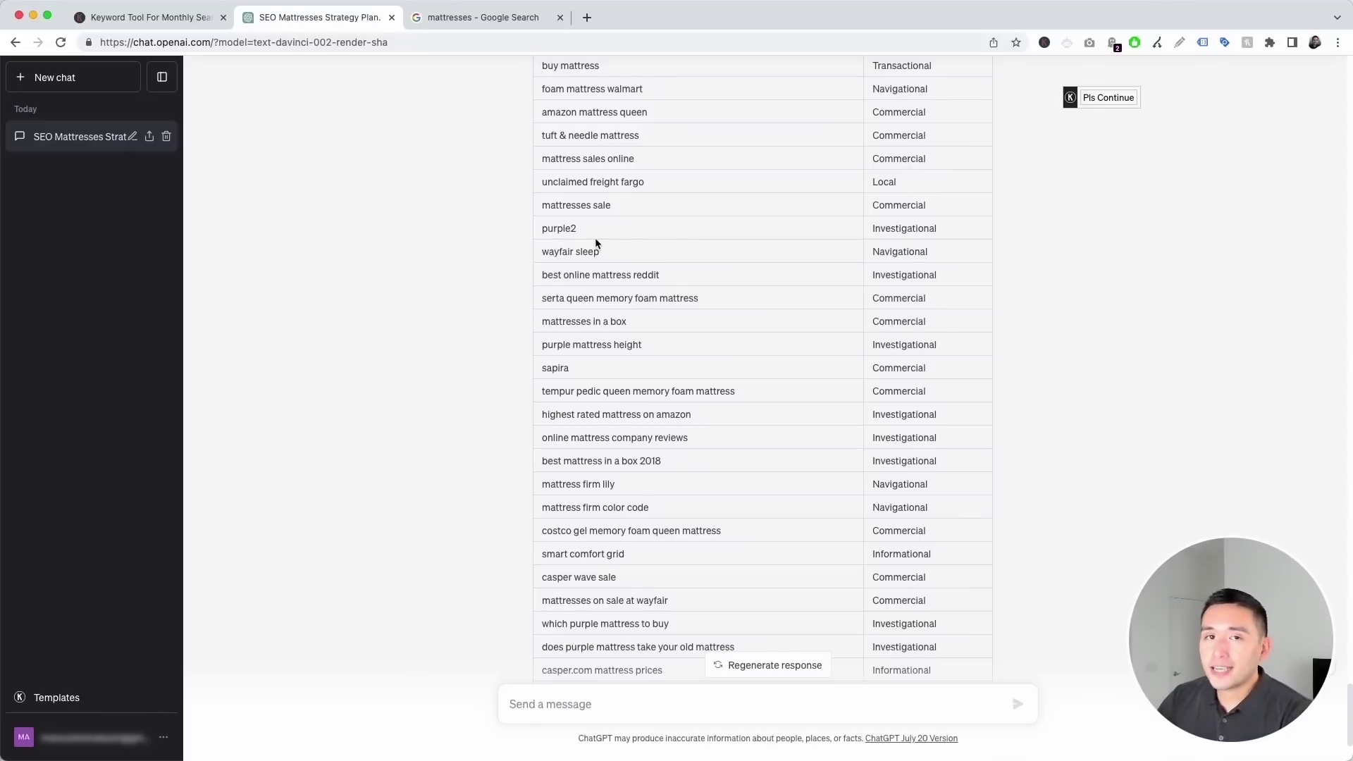
{"action": "scroll", "coordinate": [627, 242], "scroll_direction": "down", "scroll_amount": 2}
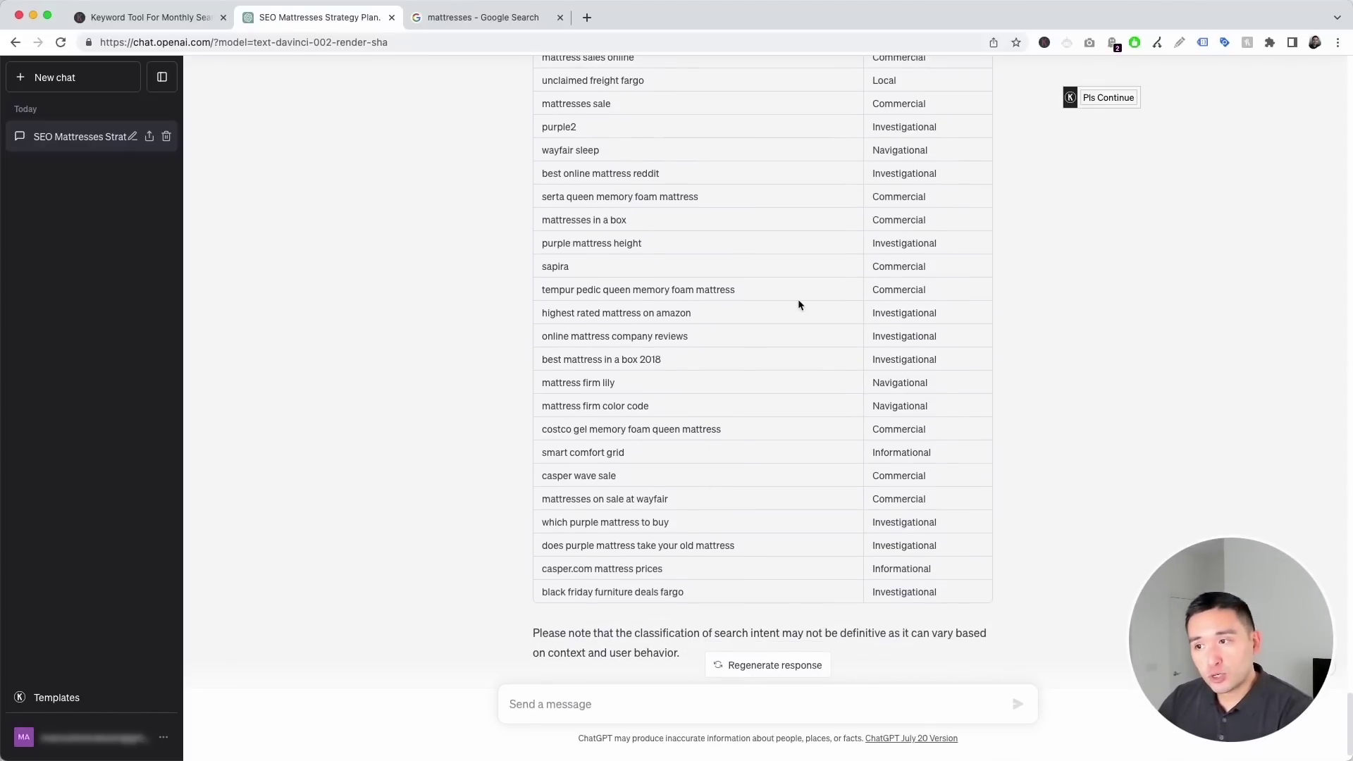
Examine the search intents assigned to "smart comfort grid" and "does purple mattress take your old mattress" near the table's end
{"action": "left_click_drag", "start_coordinate": [544, 453], "coordinate": [668, 460]}
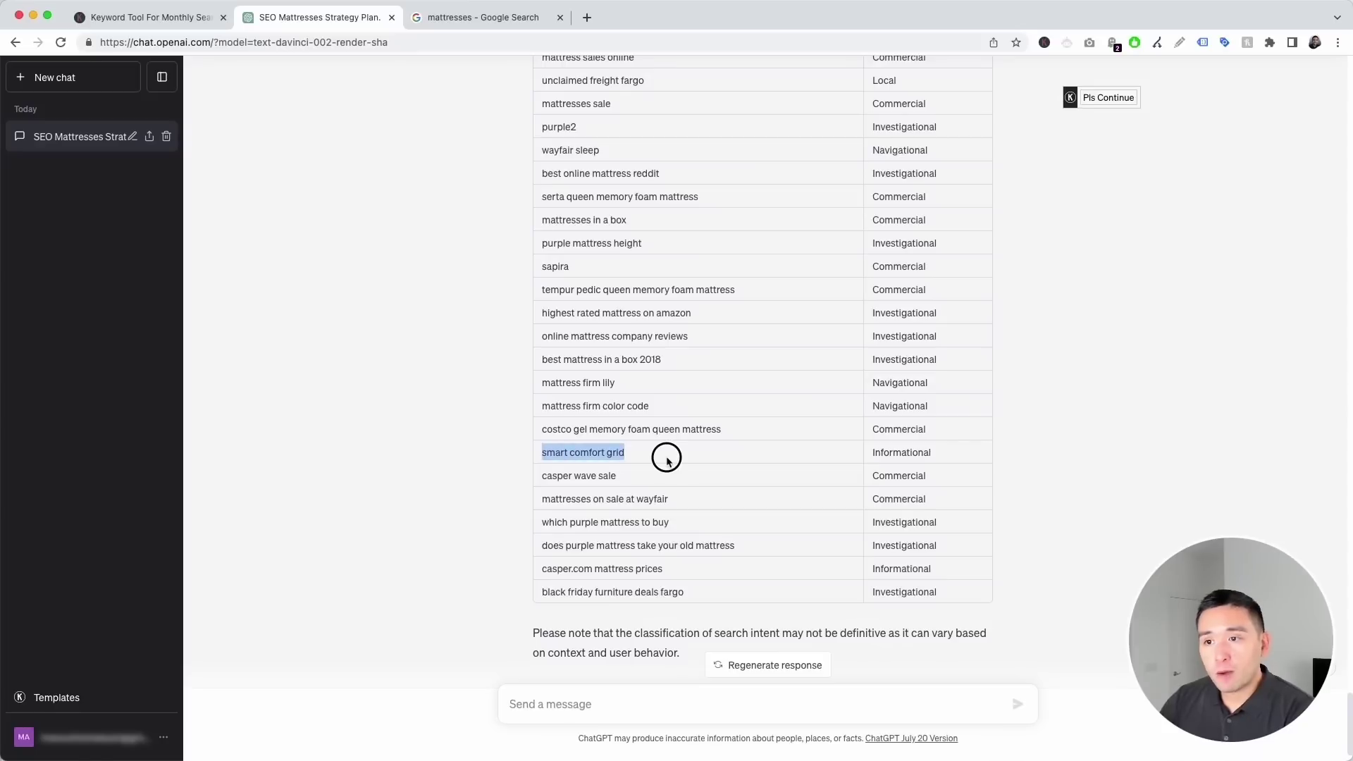
{"action": "left_click_drag", "start_coordinate": [870, 455], "coordinate": [952, 455]}
{"action": "left_click", "coordinate": [951, 455]}
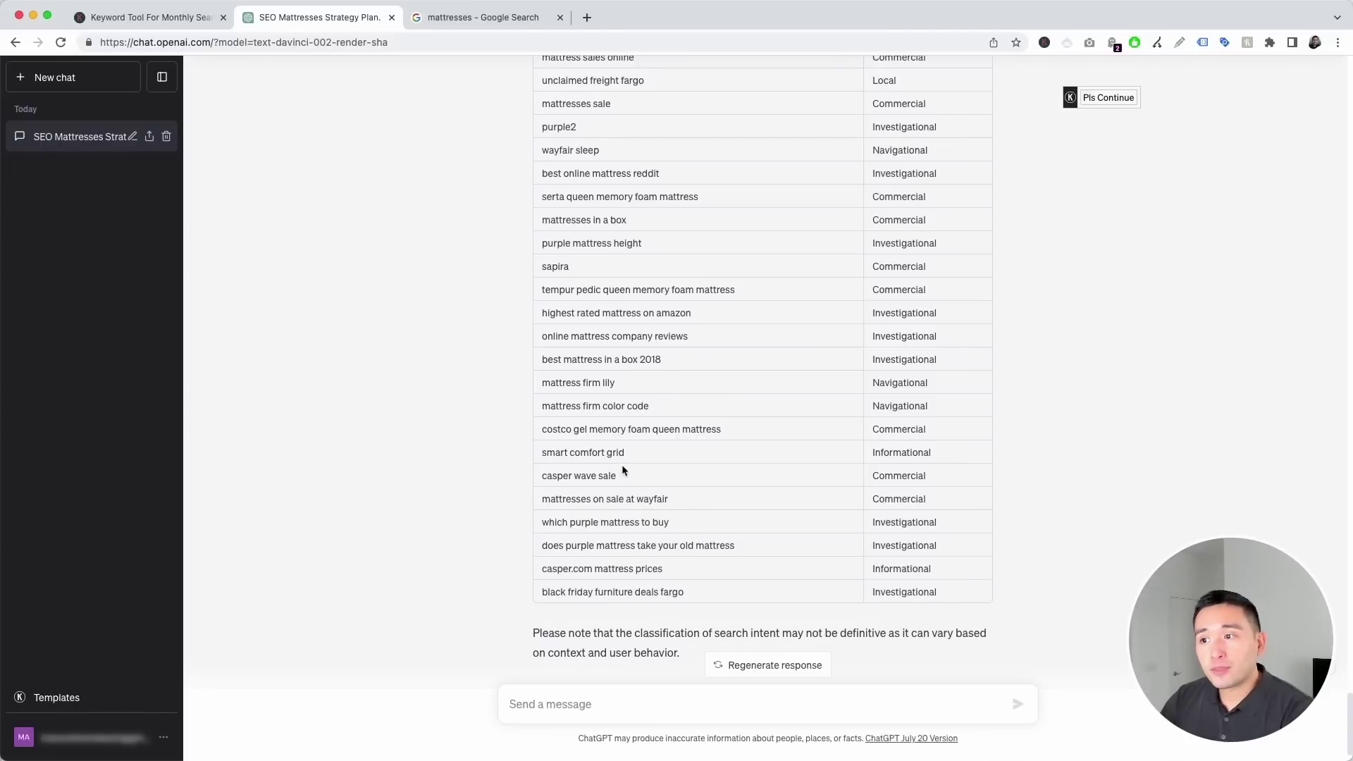
{"action": "left_click_drag", "start_coordinate": [907, 547], "coordinate": [562, 557]}
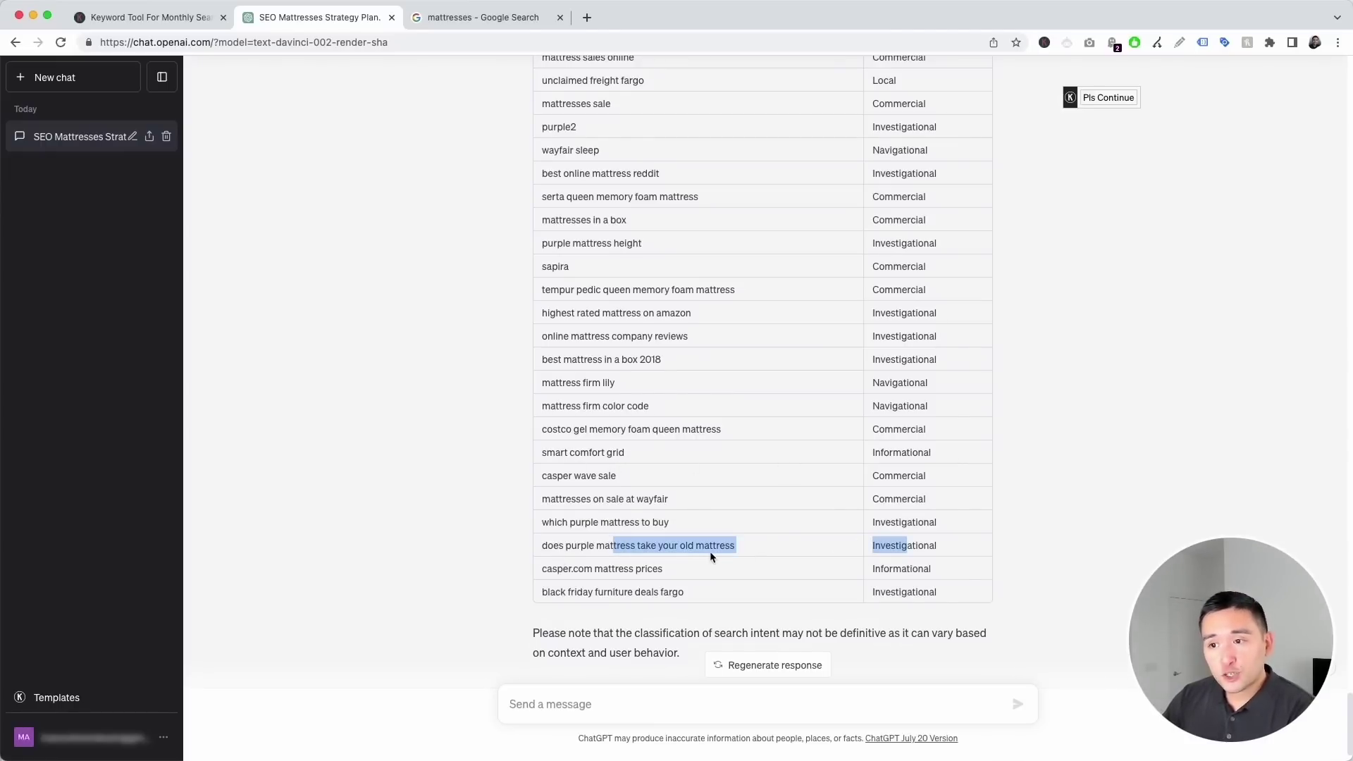
{"action": "left_click", "coordinate": [944, 549]}
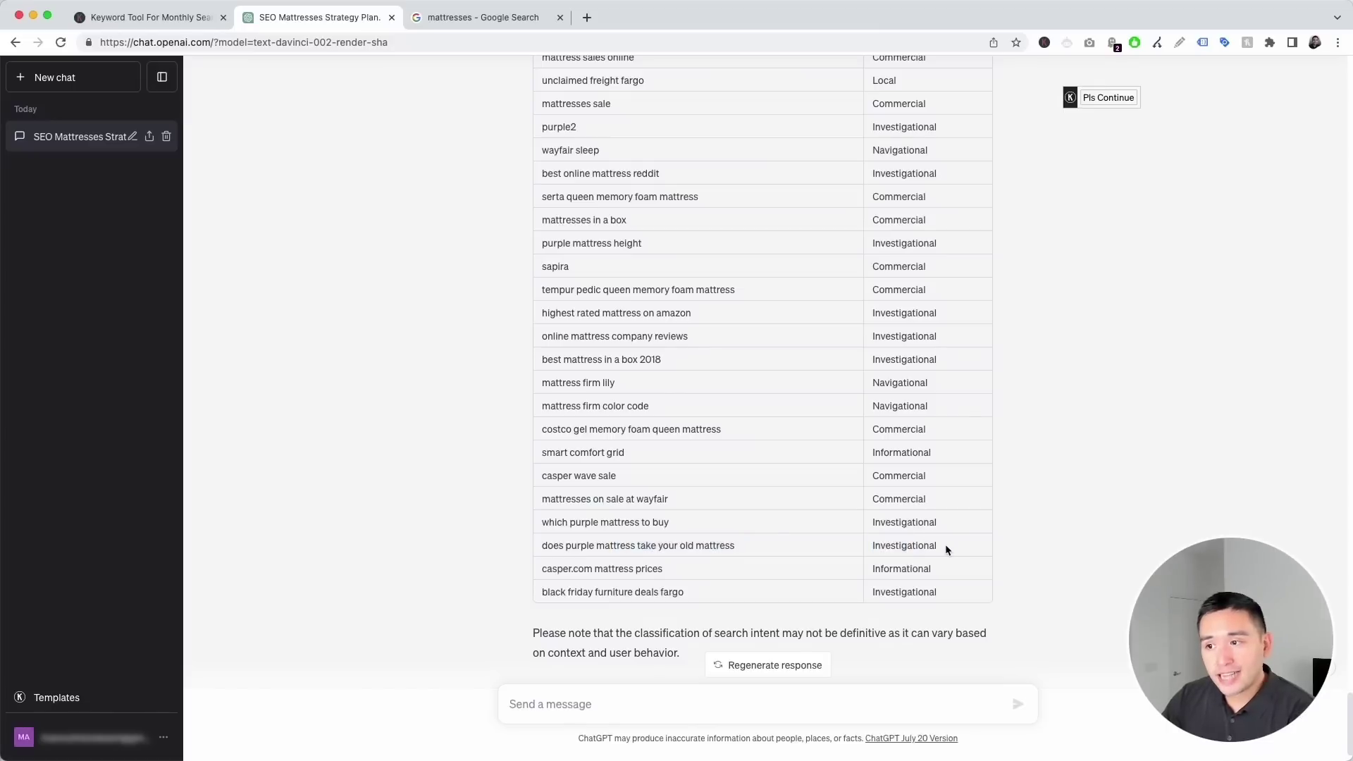
{"action": "left_click_drag", "start_coordinate": [945, 544], "coordinate": [876, 546]}
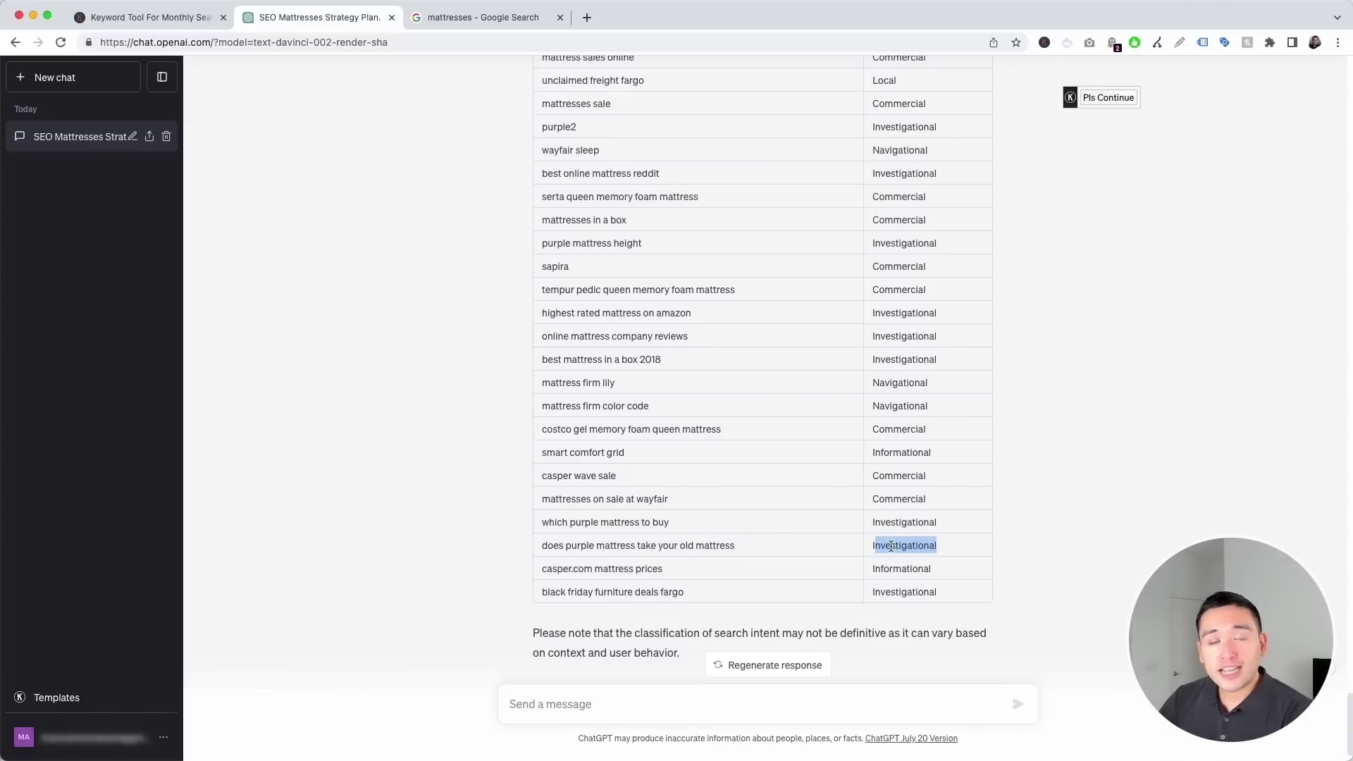
{"action": "left_click_drag", "start_coordinate": [804, 547], "coordinate": [547, 546]}
Return to the start of the search intent table and check the classification of "mattresses purple"
{"action": "scroll", "coordinate": [839, 532], "scroll_direction": "up", "scroll_amount": 2}
{"action": "scroll", "coordinate": [828, 525], "scroll_direction": "up", "scroll_amount": 6}
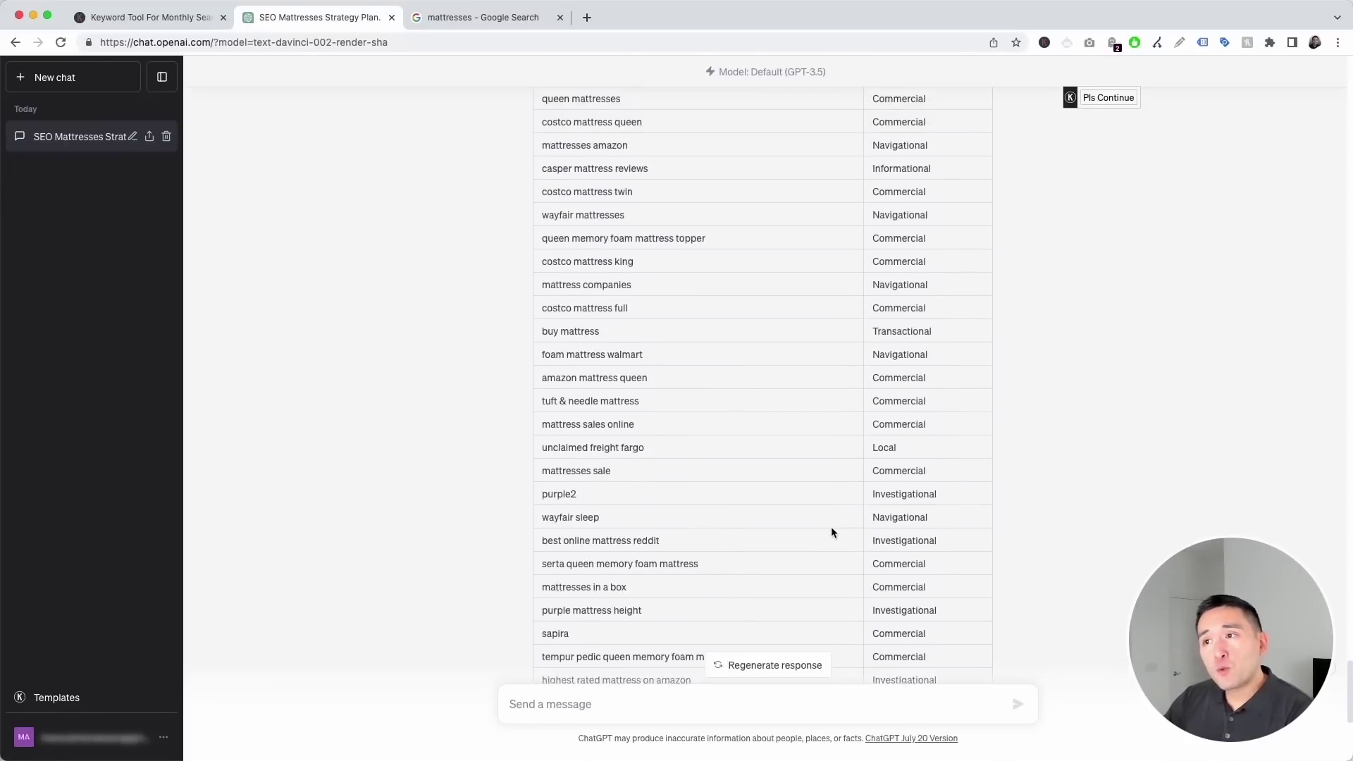
{"action": "scroll", "coordinate": [830, 534], "scroll_direction": "up", "scroll_amount": 1}
{"action": "left_click_drag", "start_coordinate": [560, 252], "coordinate": [677, 253]}
{"action": "left_click_drag", "start_coordinate": [865, 250], "coordinate": [934, 255]}
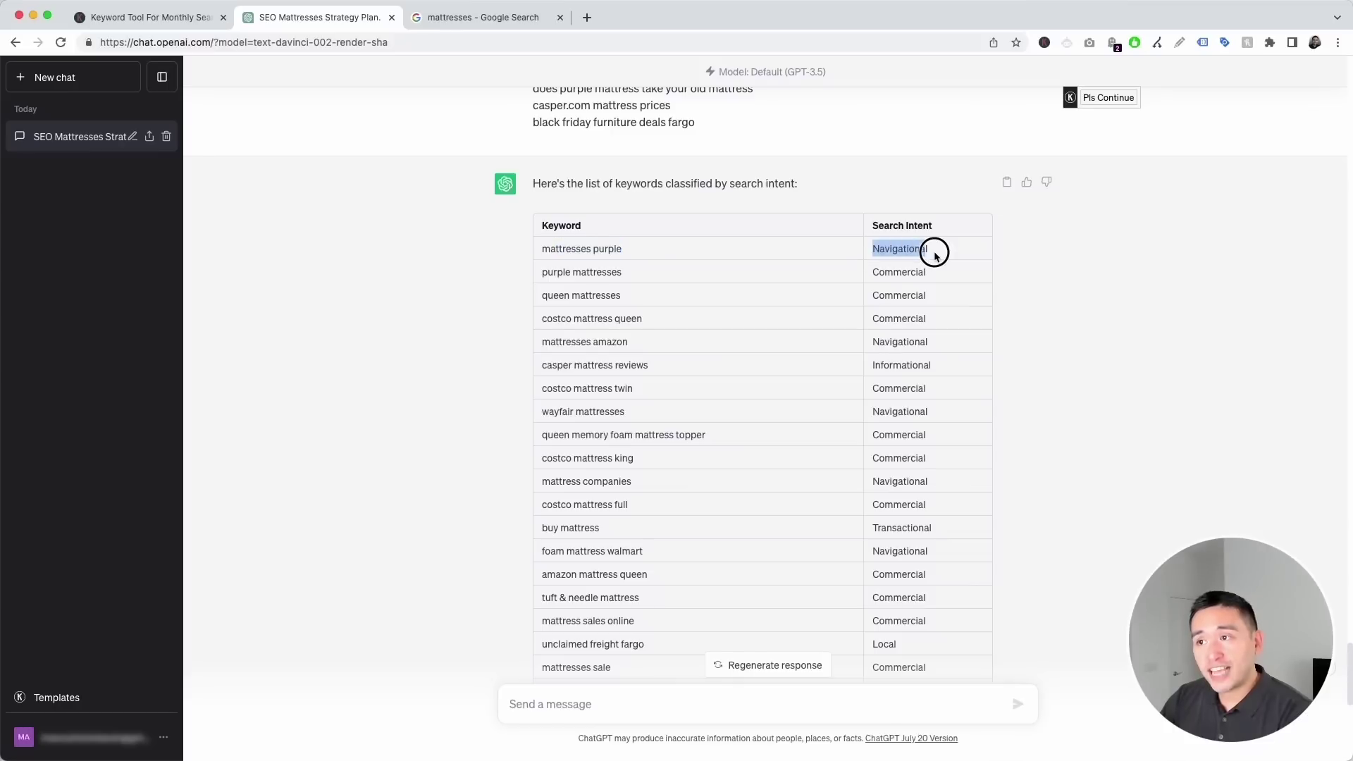
{"action": "left_click", "coordinate": [938, 253]}
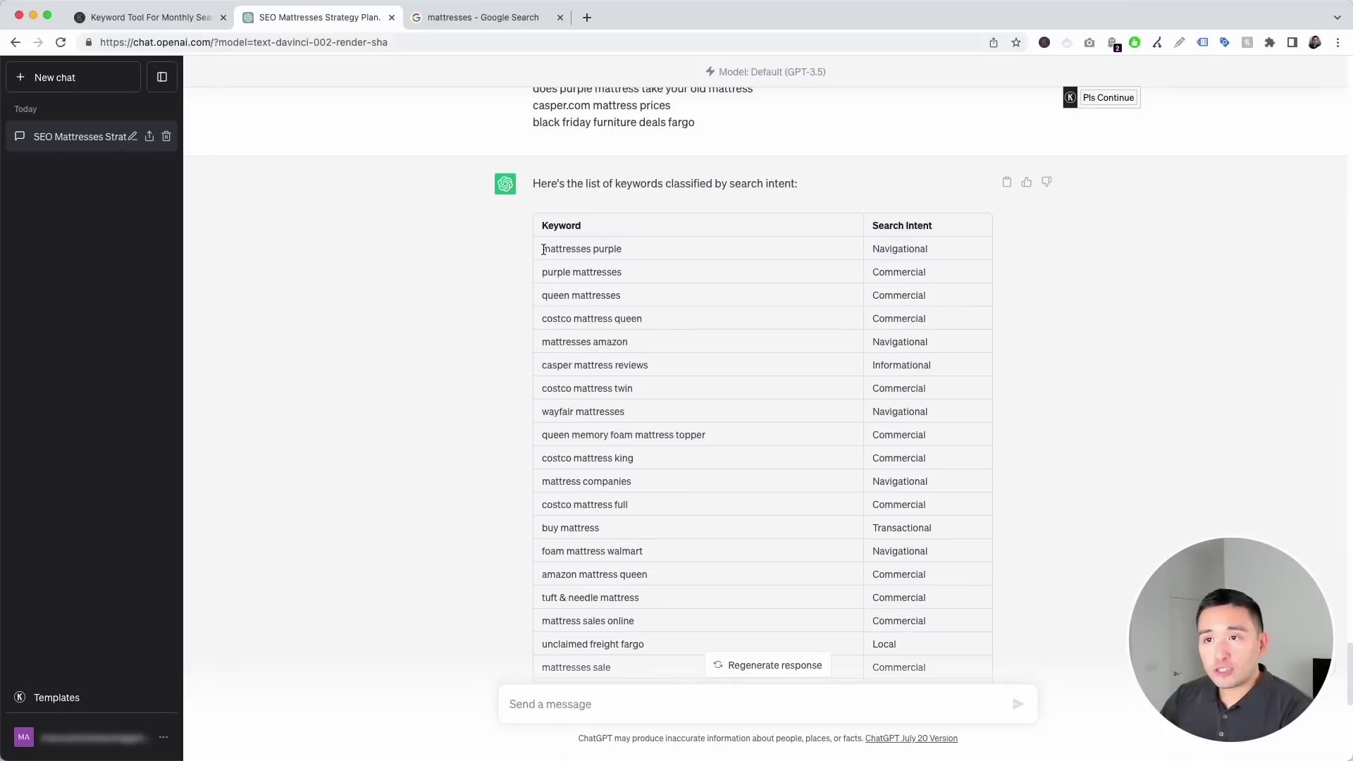
{"action": "left_click_drag", "start_coordinate": [544, 249], "coordinate": [624, 250]}
{"action": "left_click", "coordinate": [625, 248]}
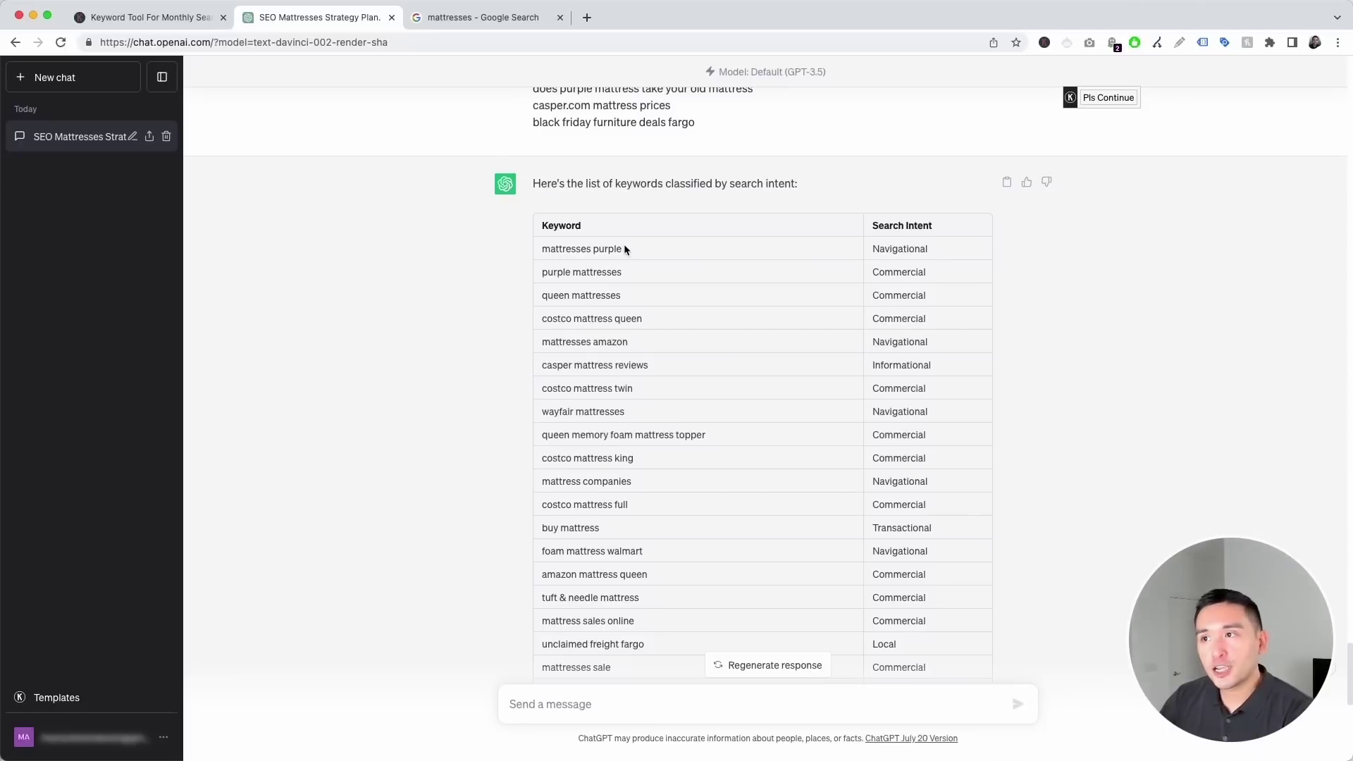
{"action": "left_click_drag", "start_coordinate": [624, 248], "coordinate": [540, 251]}
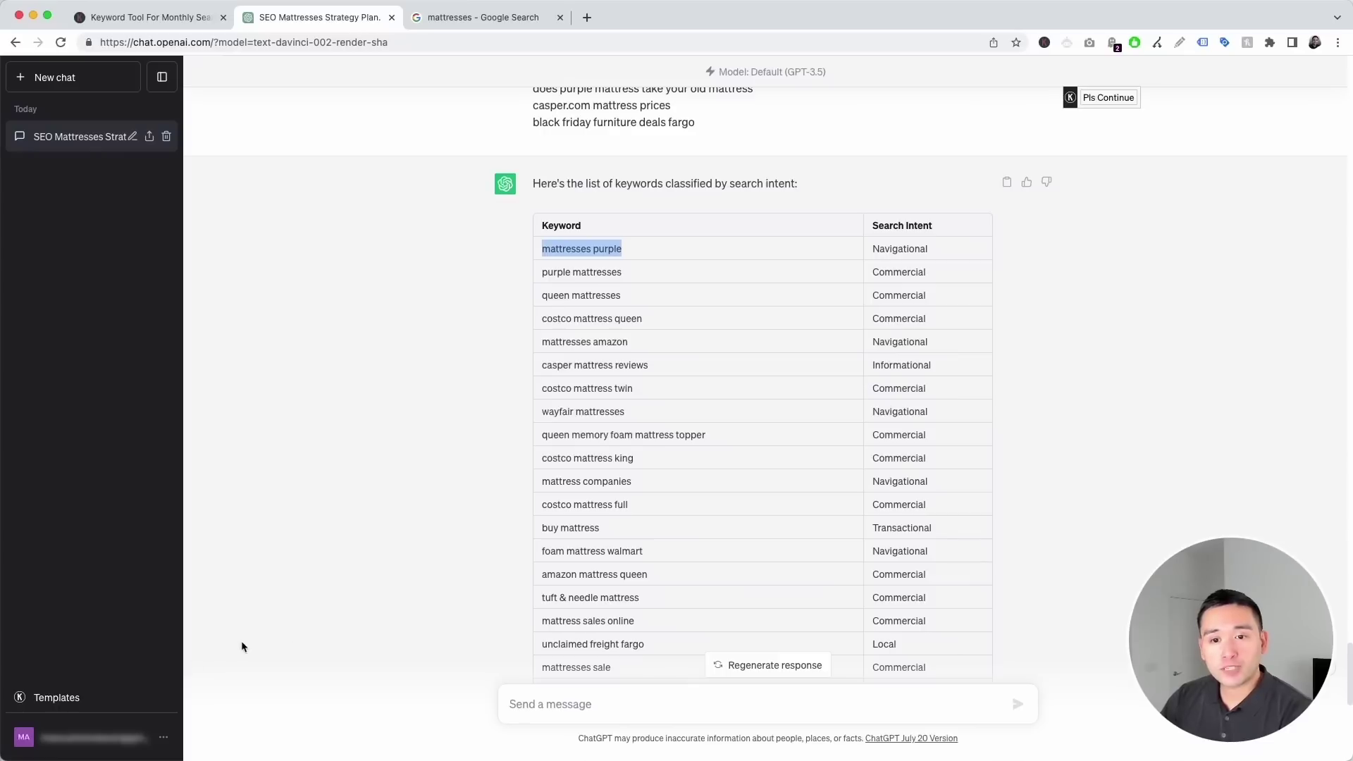
Open the Keywords Everywhere prompt templates, choose Related Keyword Generator, and move the dialog off the keyword column
{"action": "left_click", "coordinate": [99, 700]}
{"action": "left_click", "coordinate": [828, 183]}
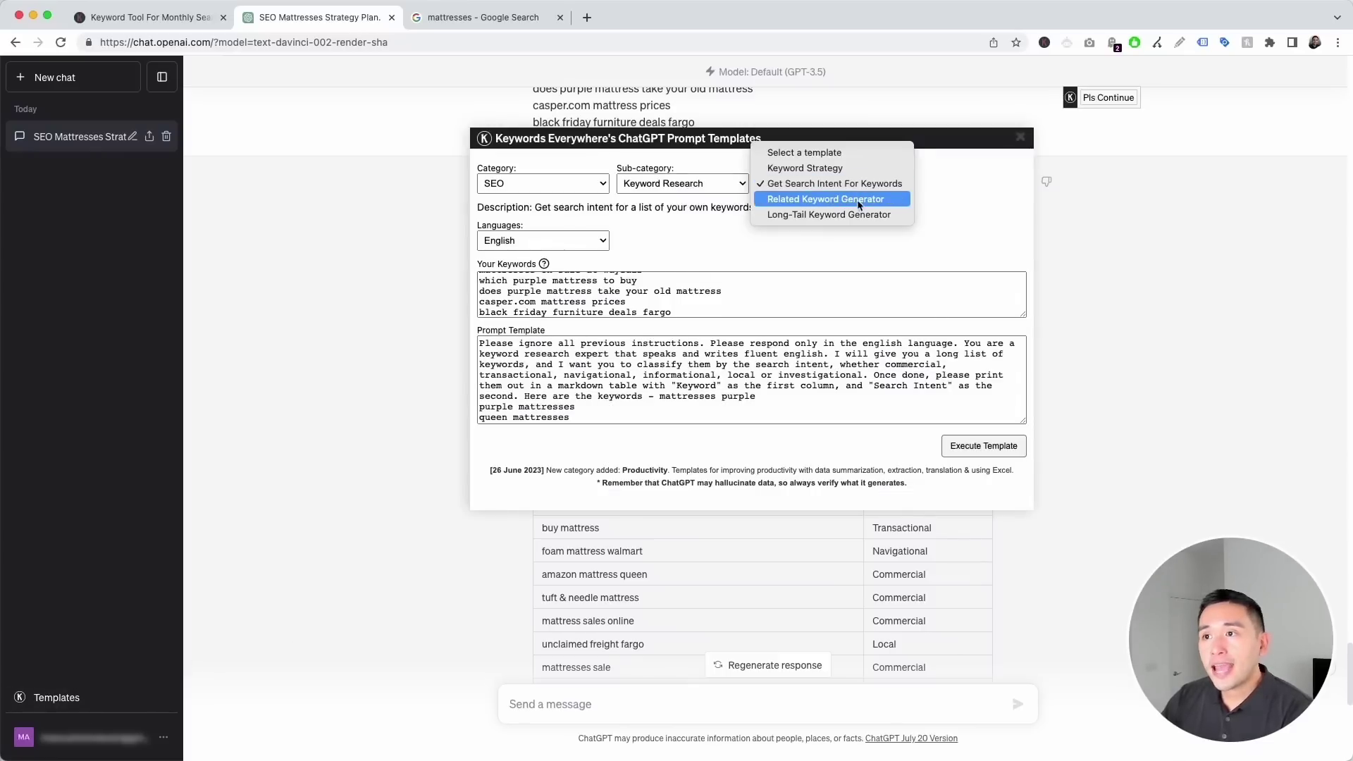
{"action": "left_click", "coordinate": [847, 203]}
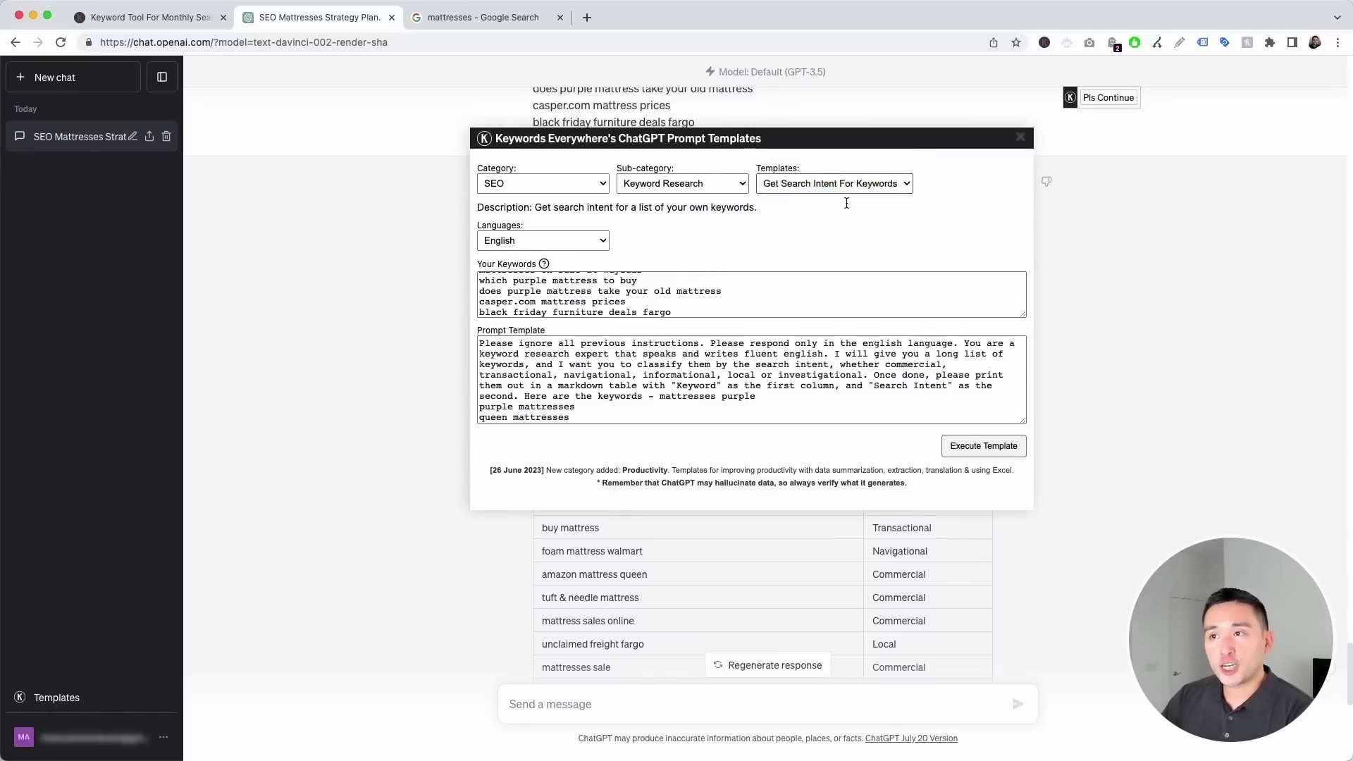
{"action": "left_click_drag", "start_coordinate": [596, 141], "coordinate": [874, 150]}
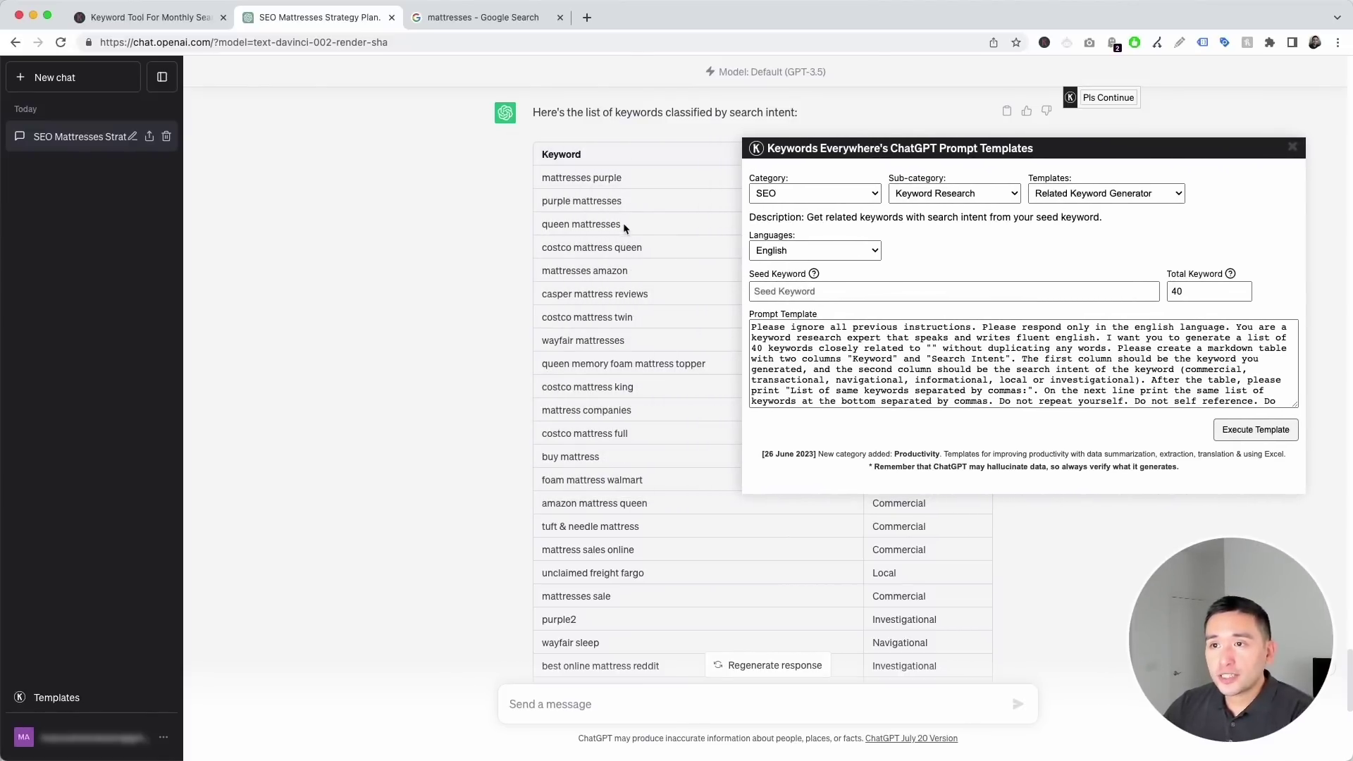
Copy "queen mattresses" from the table into the Related Keyword Generator's Seed Keyword field and execute the template
{"action": "left_click_drag", "start_coordinate": [621, 224], "coordinate": [549, 224]}
{"action": "key", "text": "super+c"}
{"action": "left_click_drag", "start_coordinate": [882, 151], "coordinate": [809, 149]}
{"action": "left_click", "coordinate": [778, 289]}
{"action": "key", "text": "super+v"}
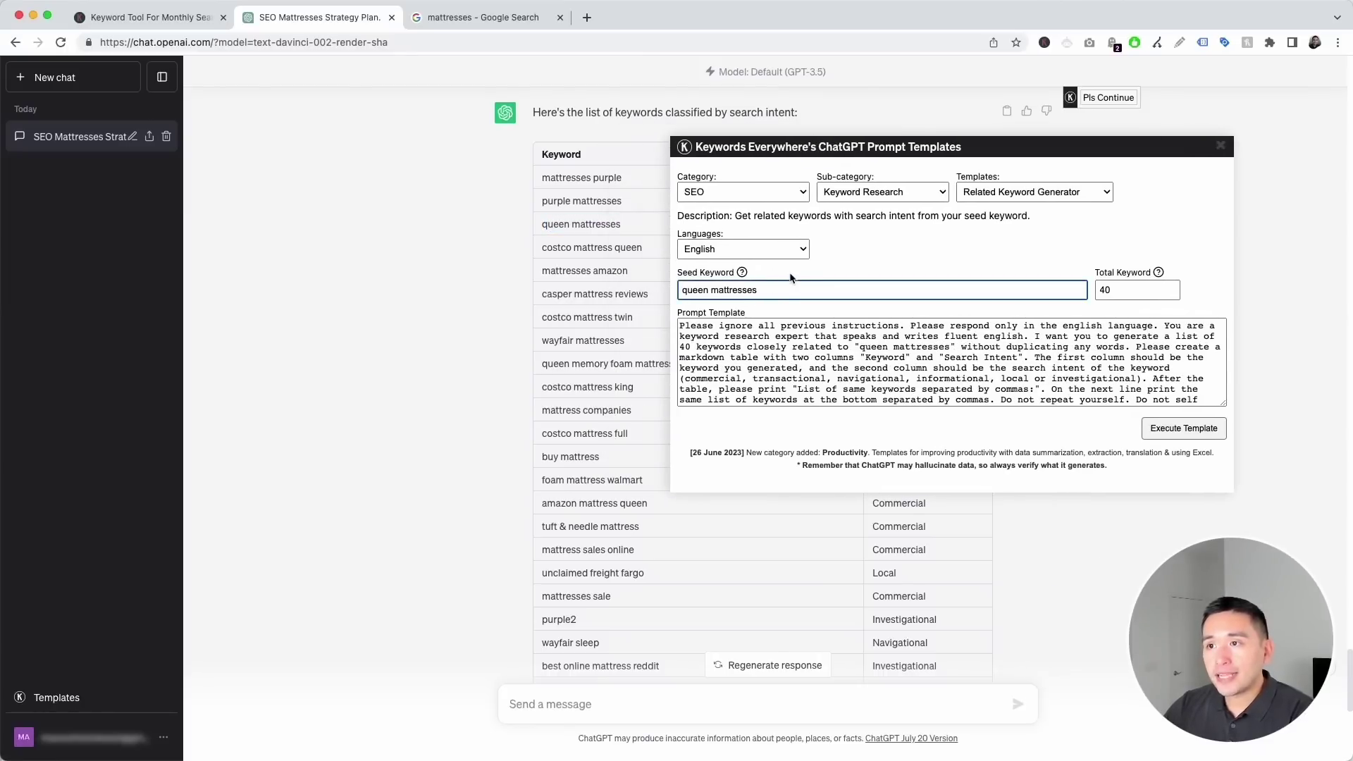
{"action": "left_click_drag", "start_coordinate": [892, 148], "coordinate": [800, 147]}
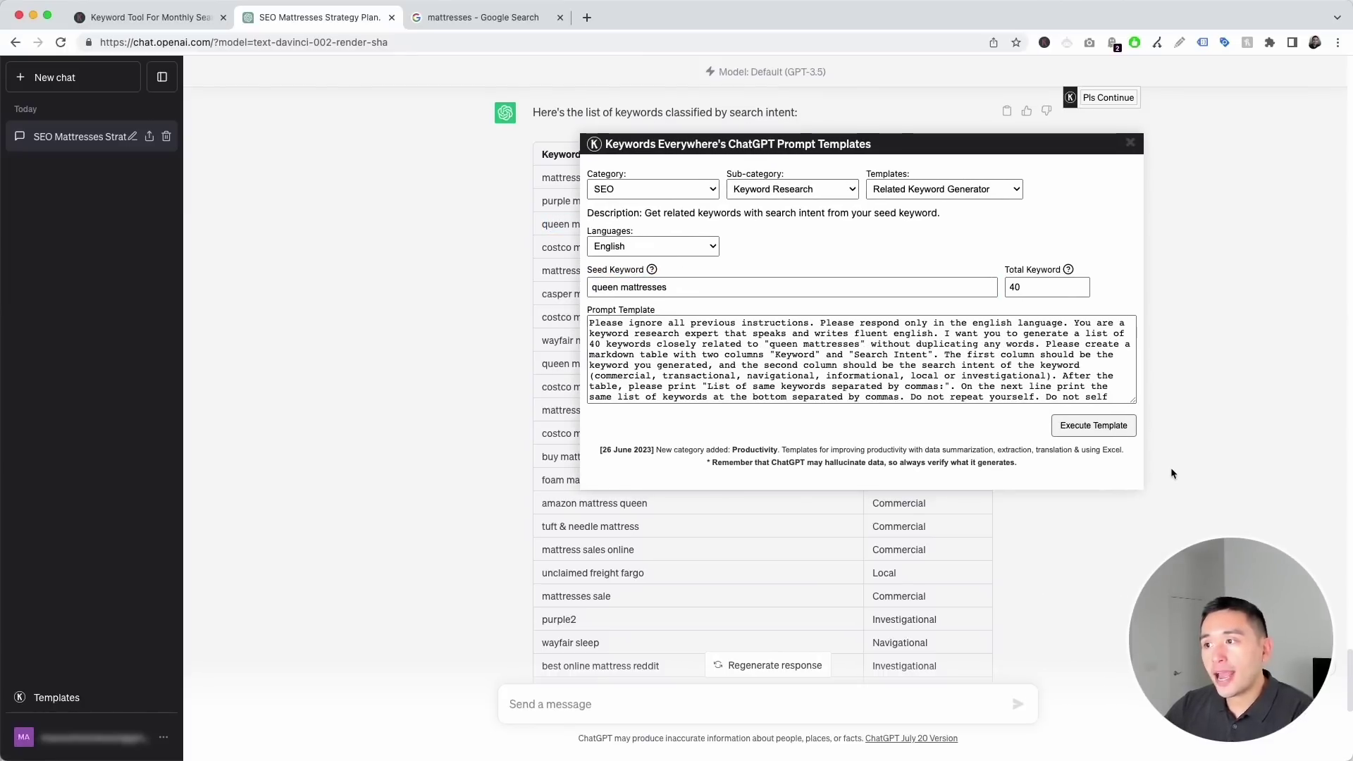
{"action": "left_click", "coordinate": [1093, 425]}
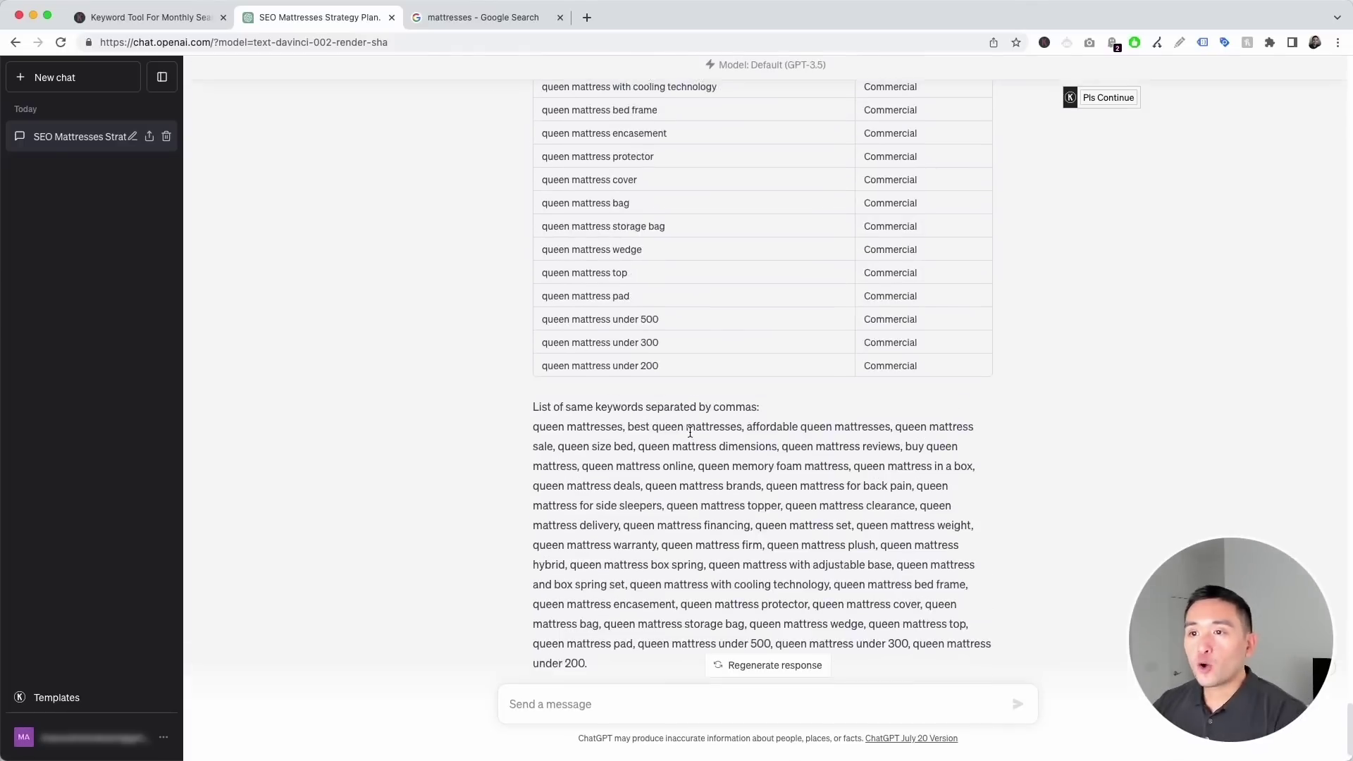
Review the related keywords generated for "queen mattresses" together with their search intents
{"action": "scroll", "coordinate": [691, 431], "scroll_direction": "up", "scroll_amount": 6}
{"action": "scroll", "coordinate": [696, 436], "scroll_direction": "up", "scroll_amount": 6}
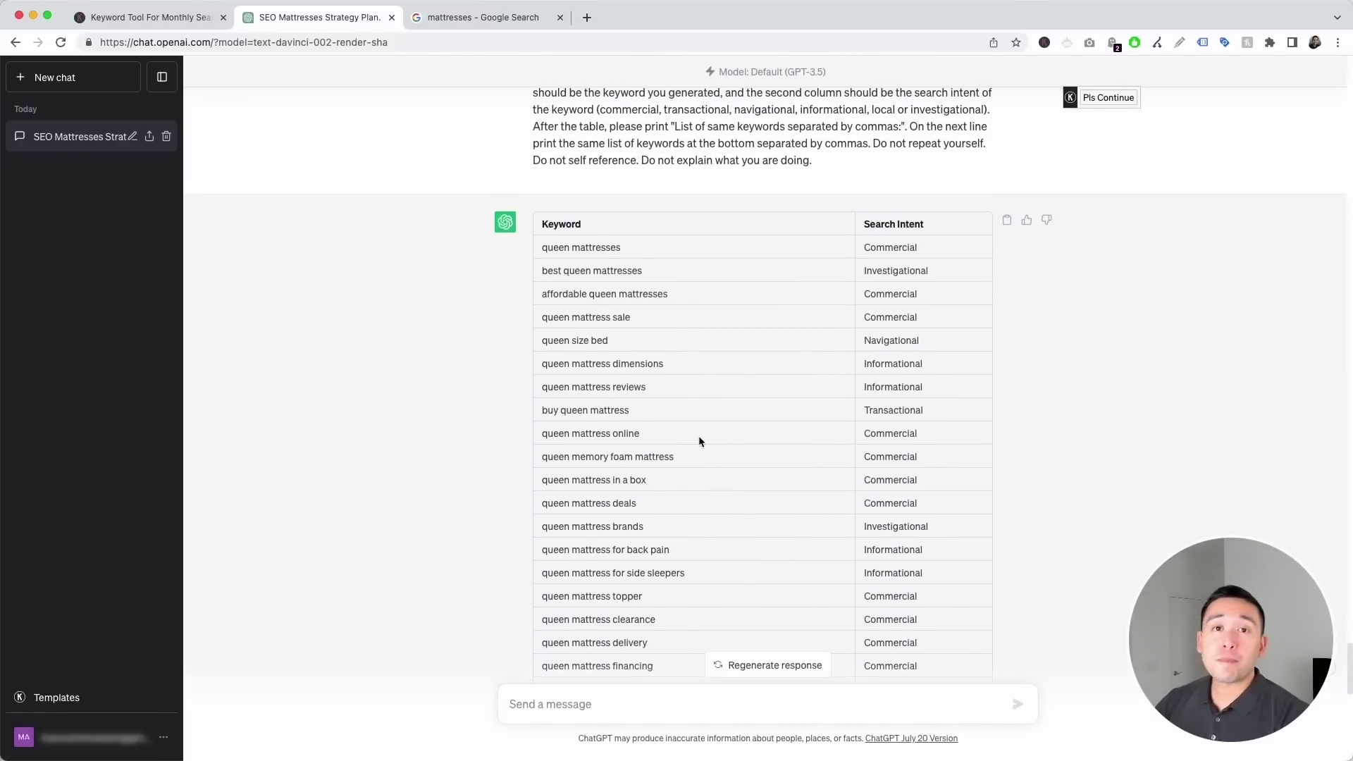
{"action": "left_click_drag", "start_coordinate": [542, 271], "coordinate": [653, 277]}
{"action": "left_click_drag", "start_coordinate": [554, 303], "coordinate": [648, 392]}
{"action": "left_click", "coordinate": [569, 457]}
{"action": "left_click_drag", "start_coordinate": [580, 552], "coordinate": [669, 551]}
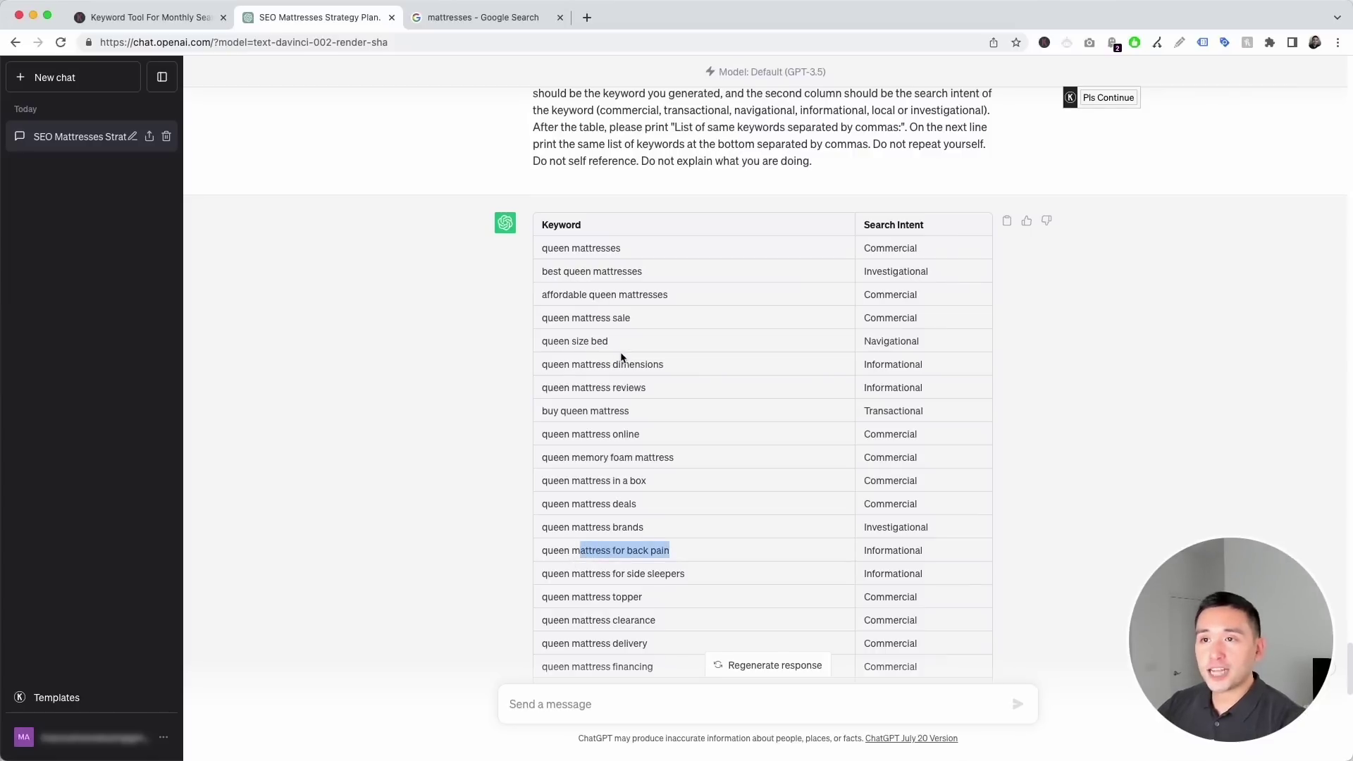
{"action": "left_click_drag", "start_coordinate": [869, 225], "coordinate": [900, 345]}
{"action": "left_click", "coordinate": [902, 265]}
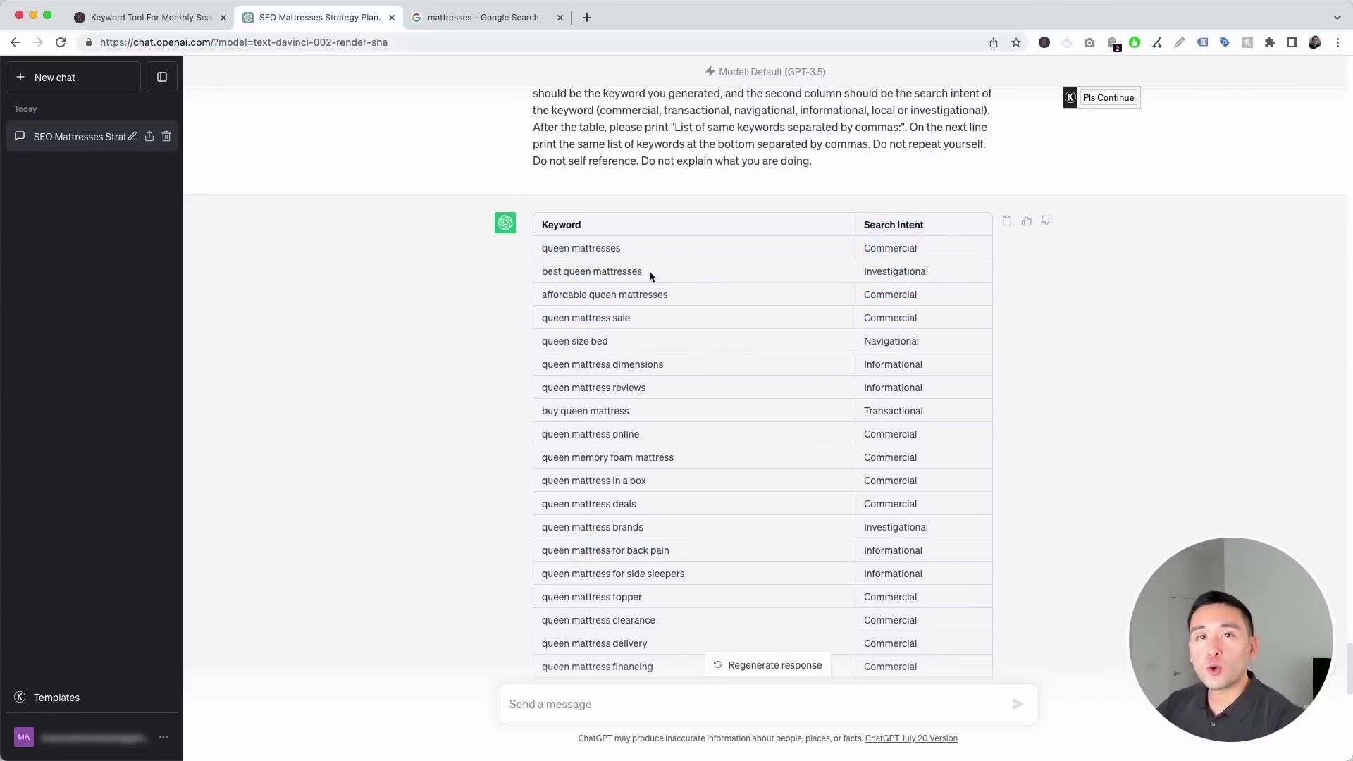
{"action": "scroll", "coordinate": [649, 275], "scroll_direction": "down", "scroll_amount": 3}
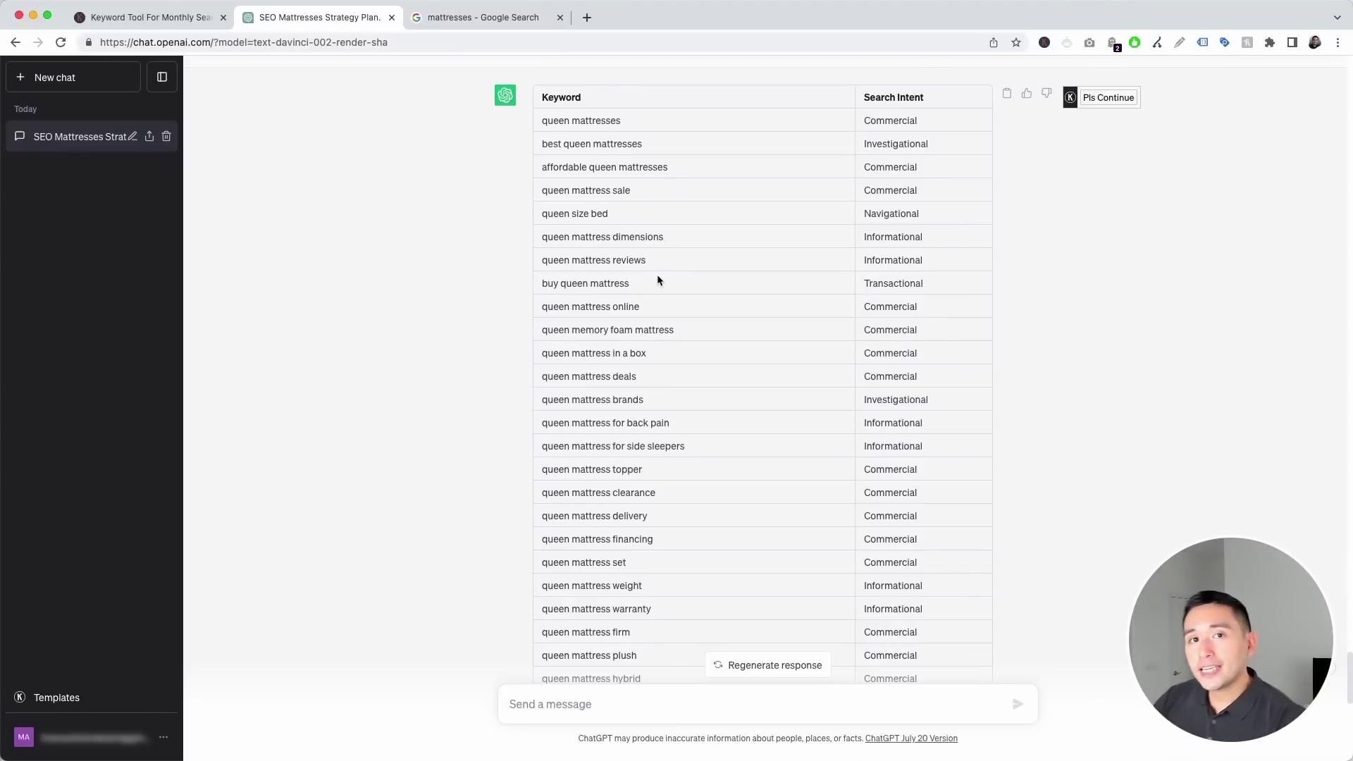
{"action": "scroll", "coordinate": [707, 255], "scroll_direction": "up", "scroll_amount": 1}
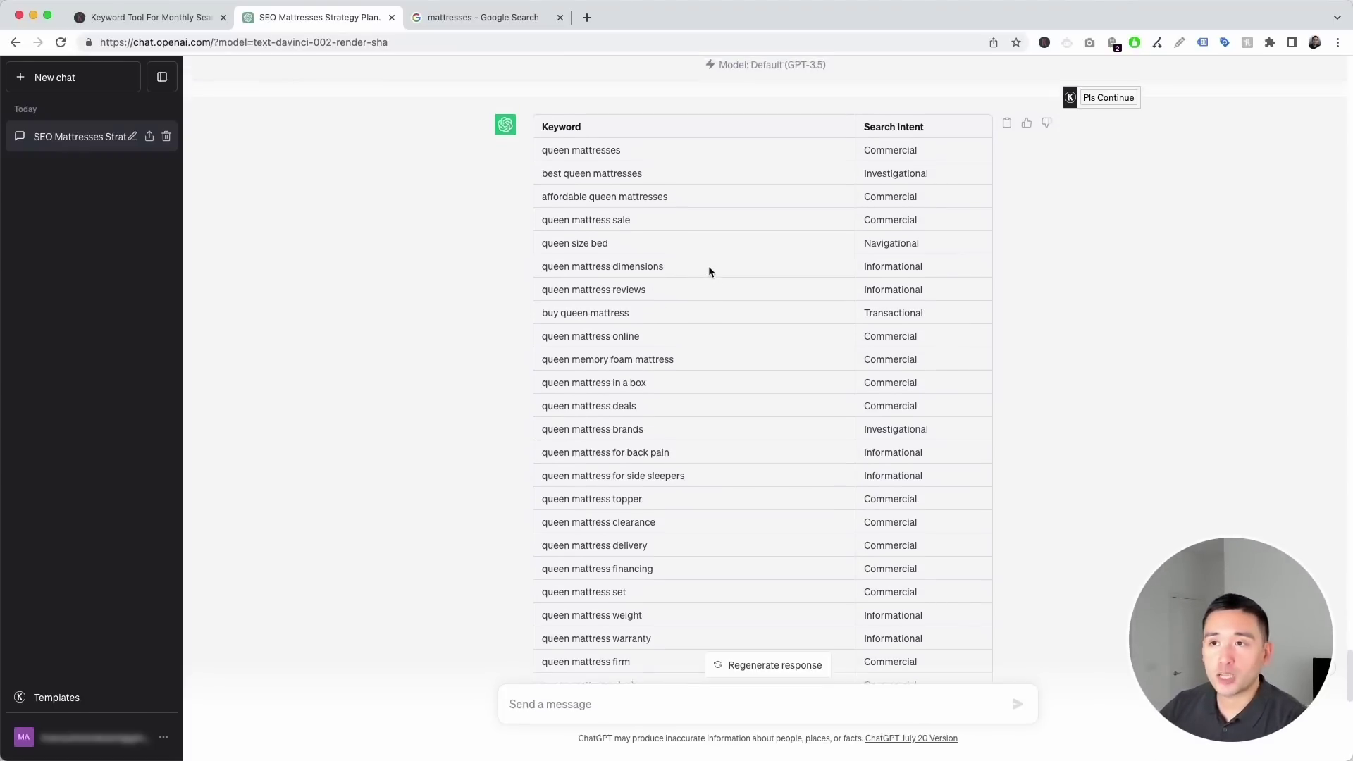
{"action": "scroll", "coordinate": [662, 247], "scroll_direction": "down", "scroll_amount": 9}
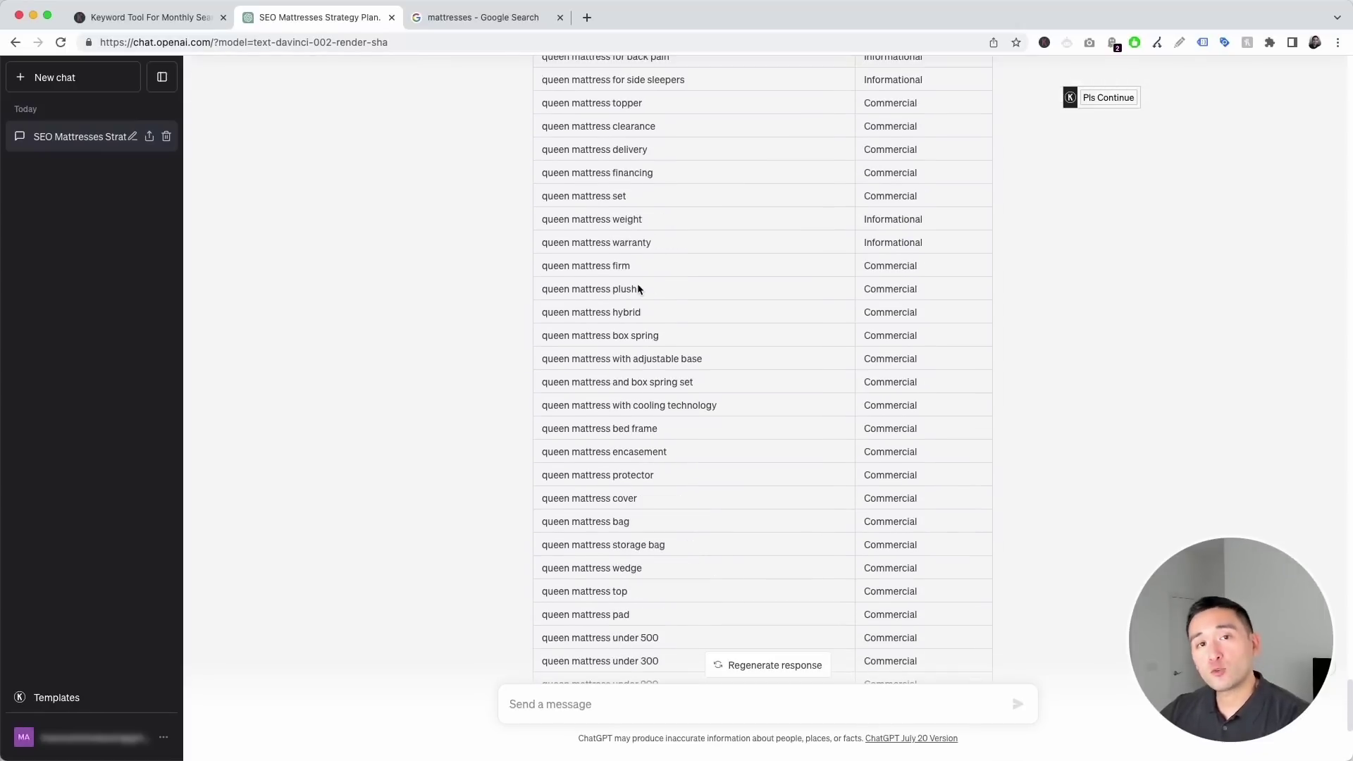
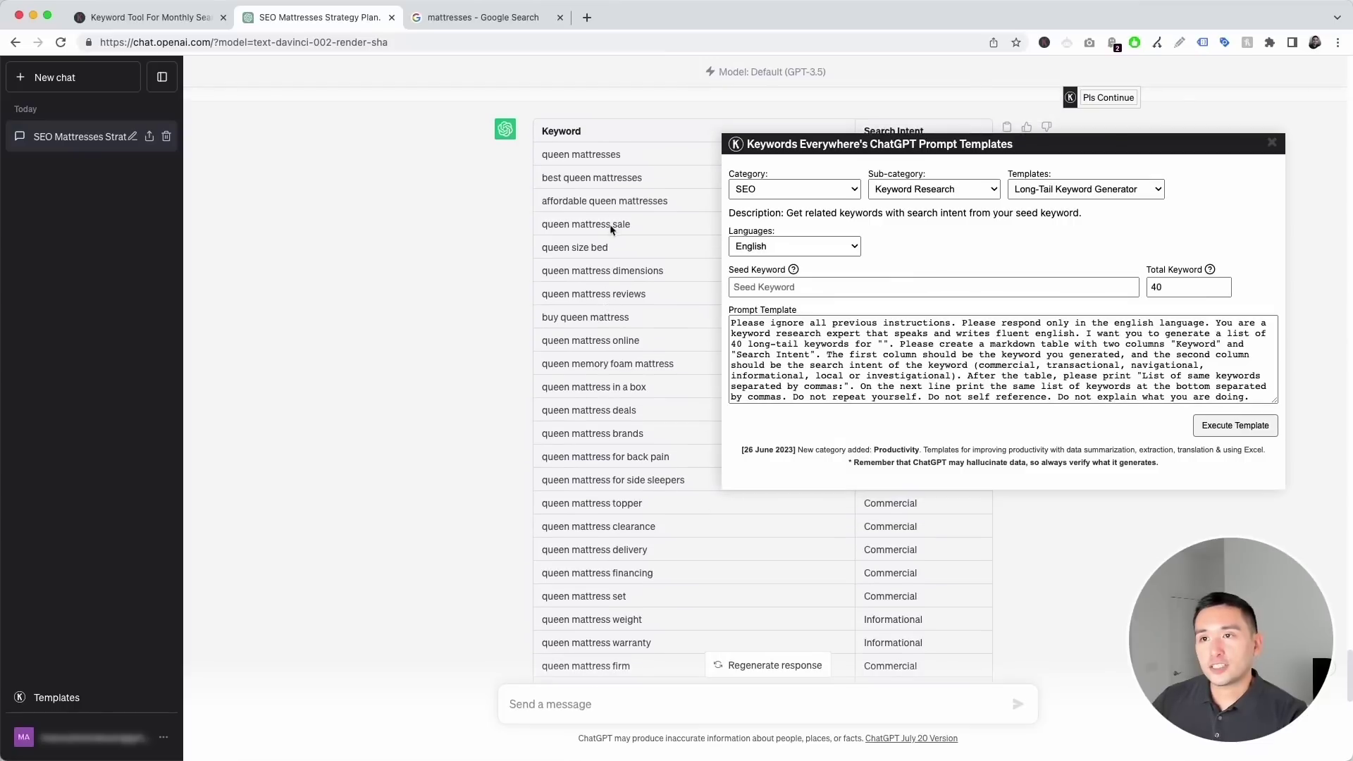
Copy the keyword "affordable queen mattresses" from the related keywords table
{"action": "left_click_drag", "start_coordinate": [559, 155], "coordinate": [639, 562]}
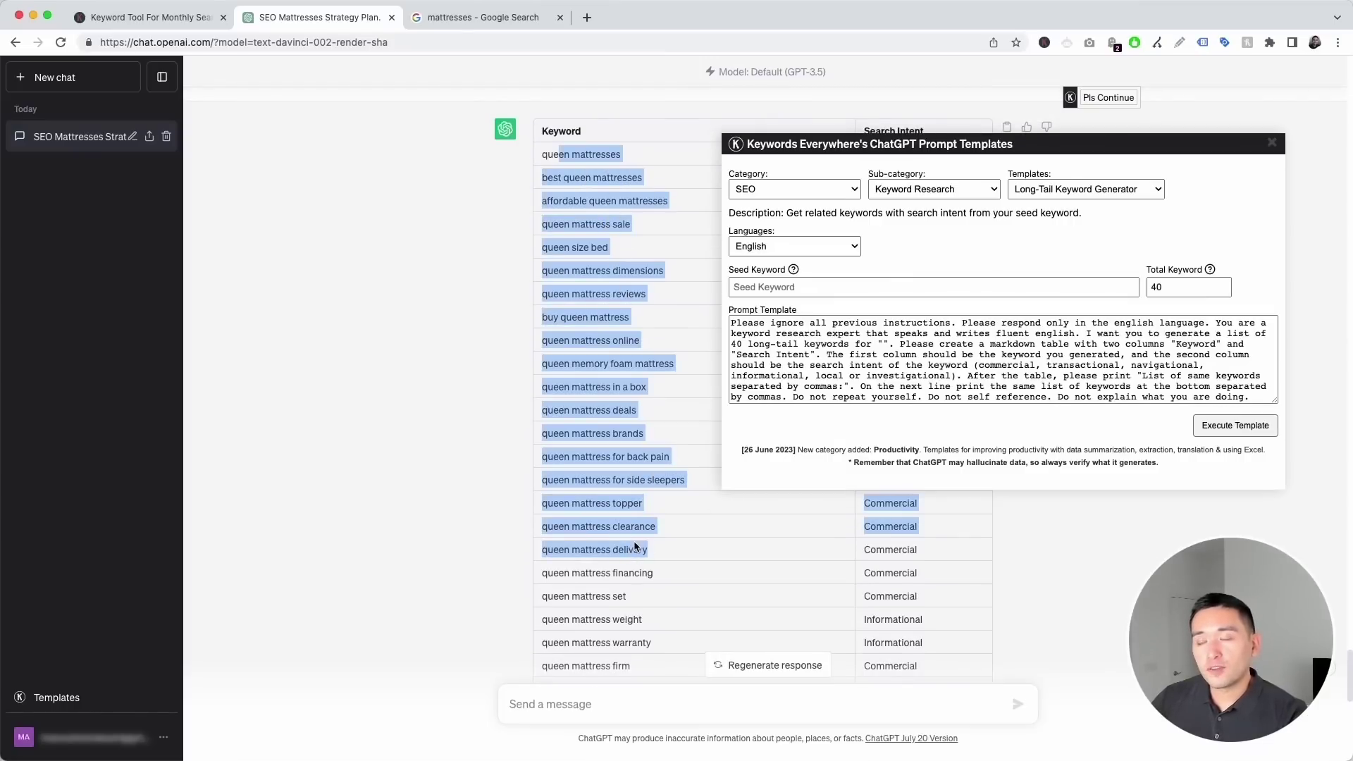
{"action": "scroll", "coordinate": [637, 553], "scroll_direction": "up", "scroll_amount": 1}
{"action": "left_click", "coordinate": [690, 234]}
{"action": "left_click_drag", "start_coordinate": [691, 234], "coordinate": [540, 229]}
{"action": "key", "text": "super+c"}
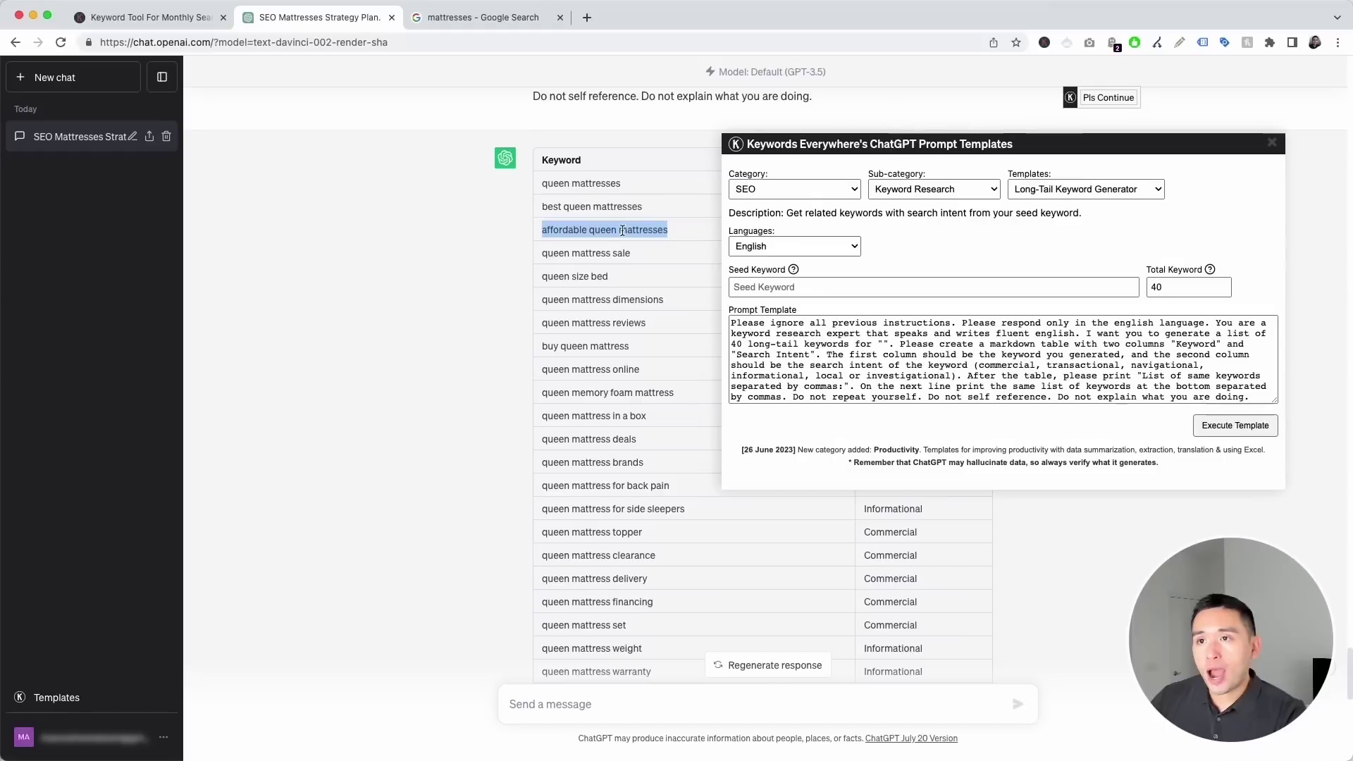
Paste "affordable queen mattresses" as the Long-Tail Keyword Generator's seed keyword and execute the template
{"action": "left_click_drag", "start_coordinate": [845, 143], "coordinate": [736, 127]}
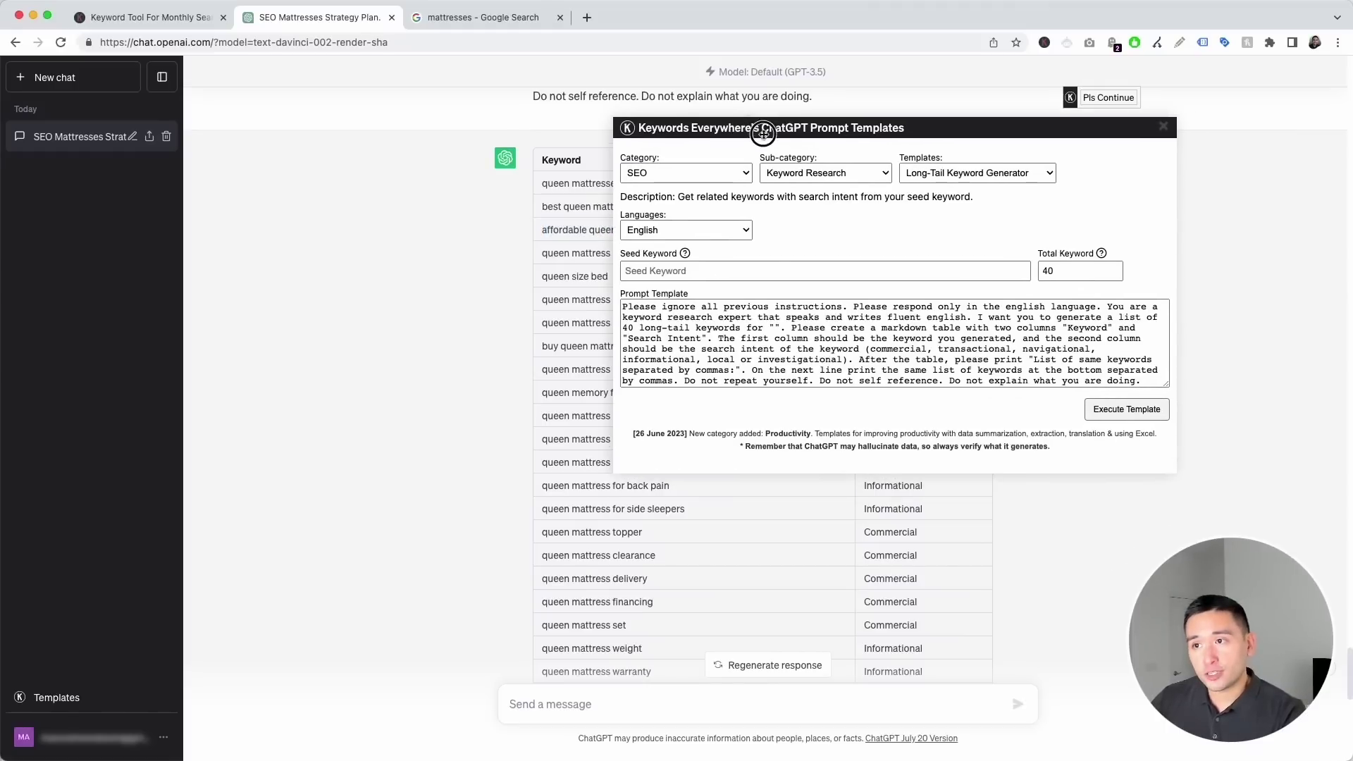
{"action": "left_click", "coordinate": [699, 275]}
{"action": "key", "text": "super+v"}
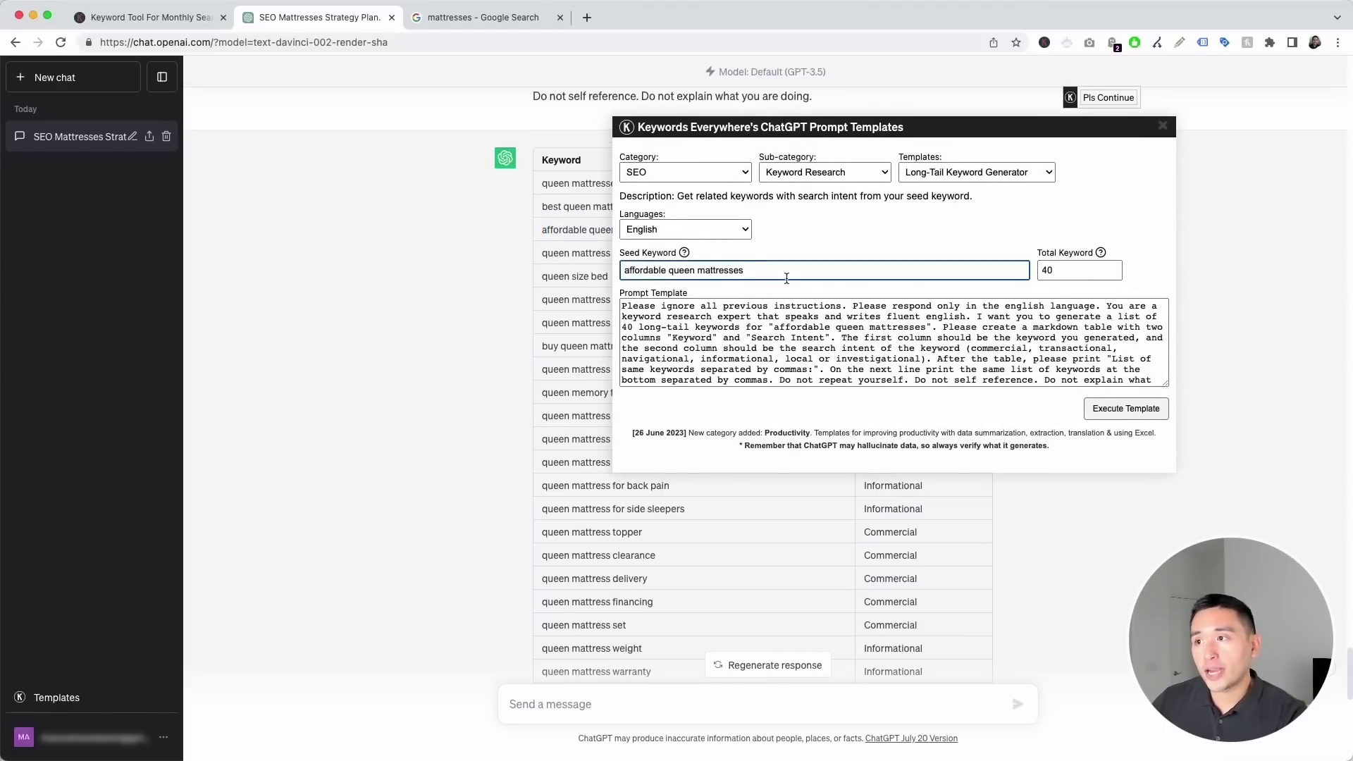
{"action": "left_click", "coordinate": [1120, 408]}
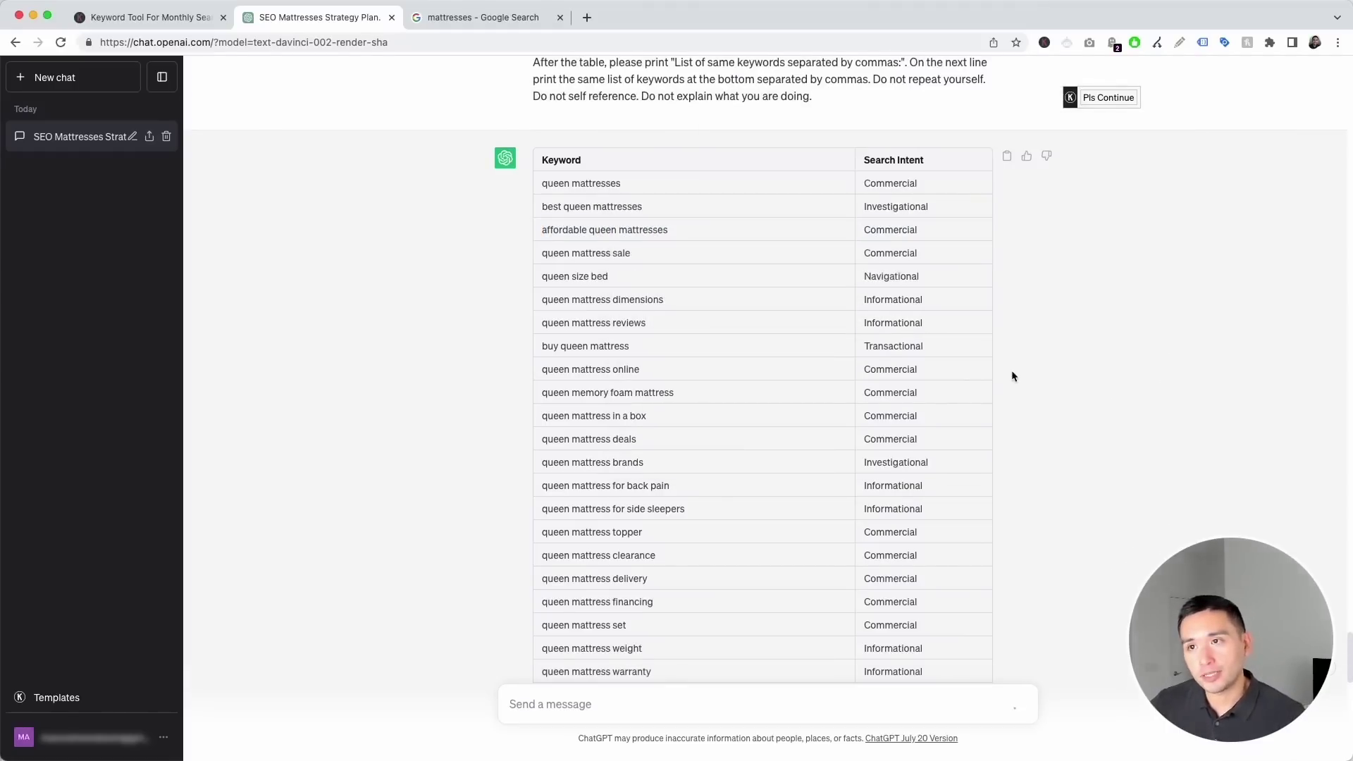
Review the long-tail keywords generated for "affordable queen mattresses", including the variants with price limits
{"action": "scroll", "coordinate": [805, 403], "scroll_direction": "up", "scroll_amount": 5}
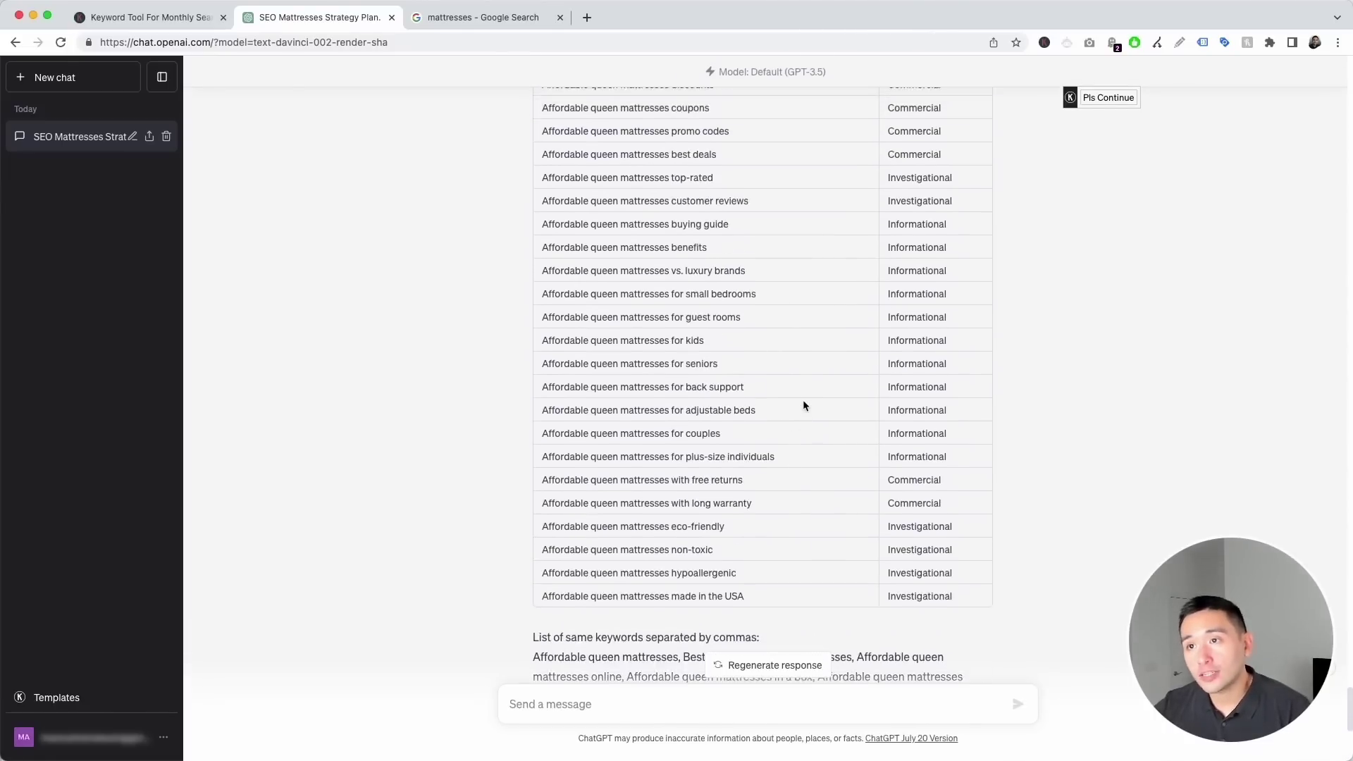
{"action": "scroll", "coordinate": [804, 402], "scroll_direction": "up", "scroll_amount": 8}
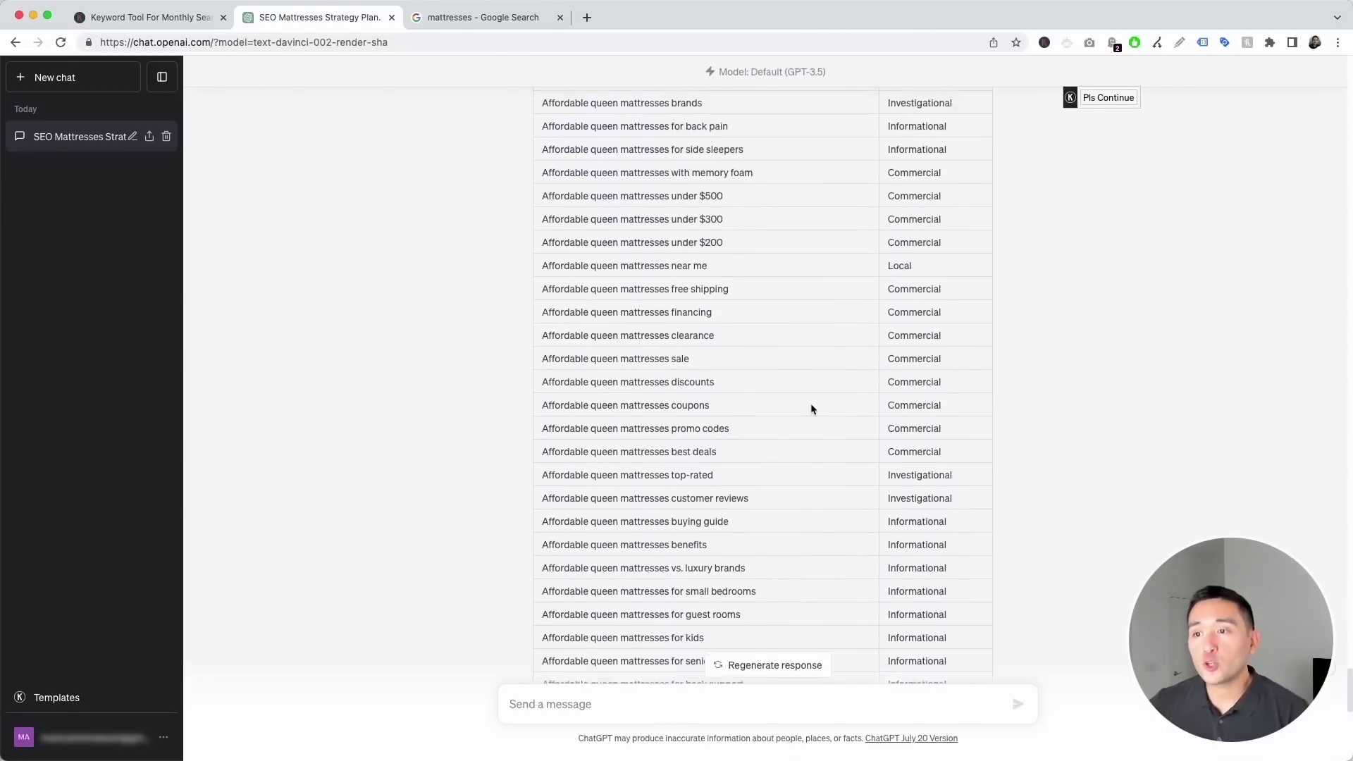
{"action": "scroll", "coordinate": [811, 409], "scroll_direction": "up", "scroll_amount": 10}
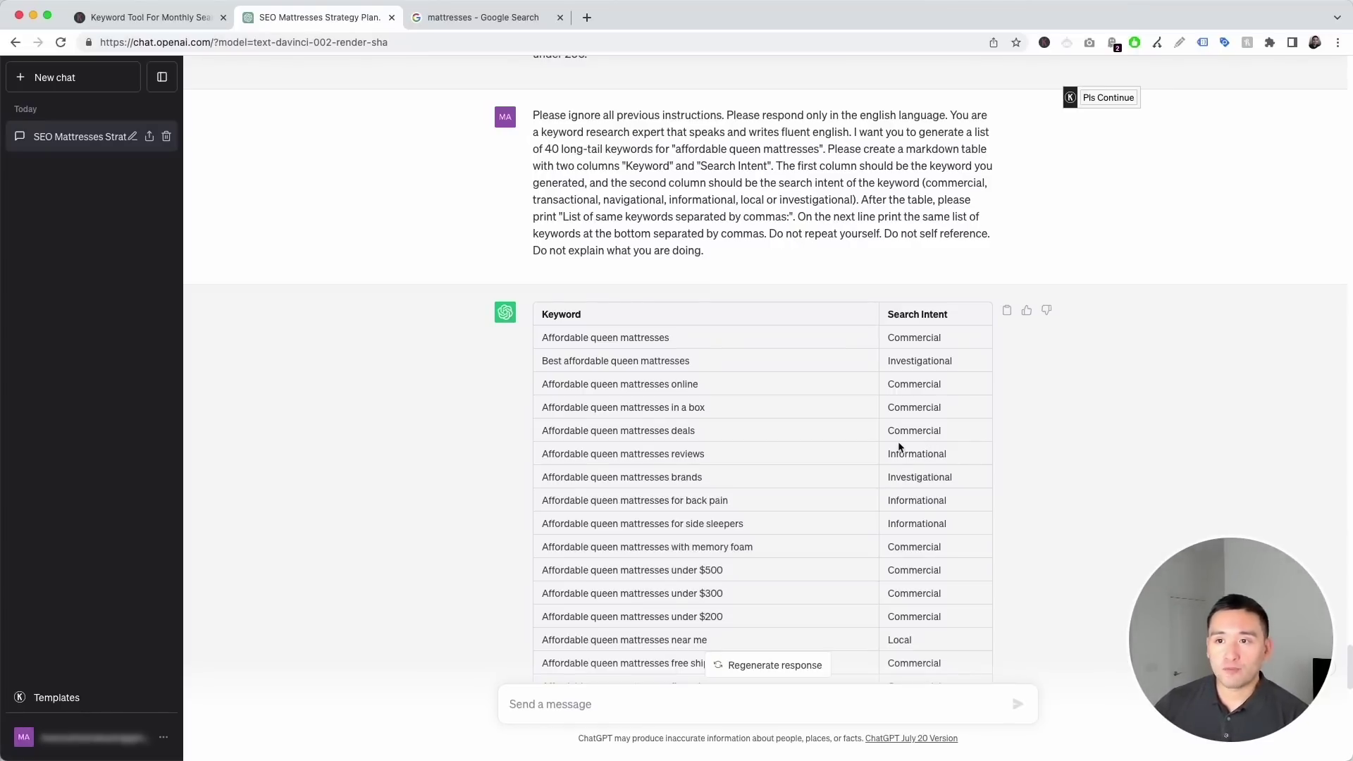
{"action": "scroll", "coordinate": [881, 440], "scroll_direction": "down", "scroll_amount": 5}
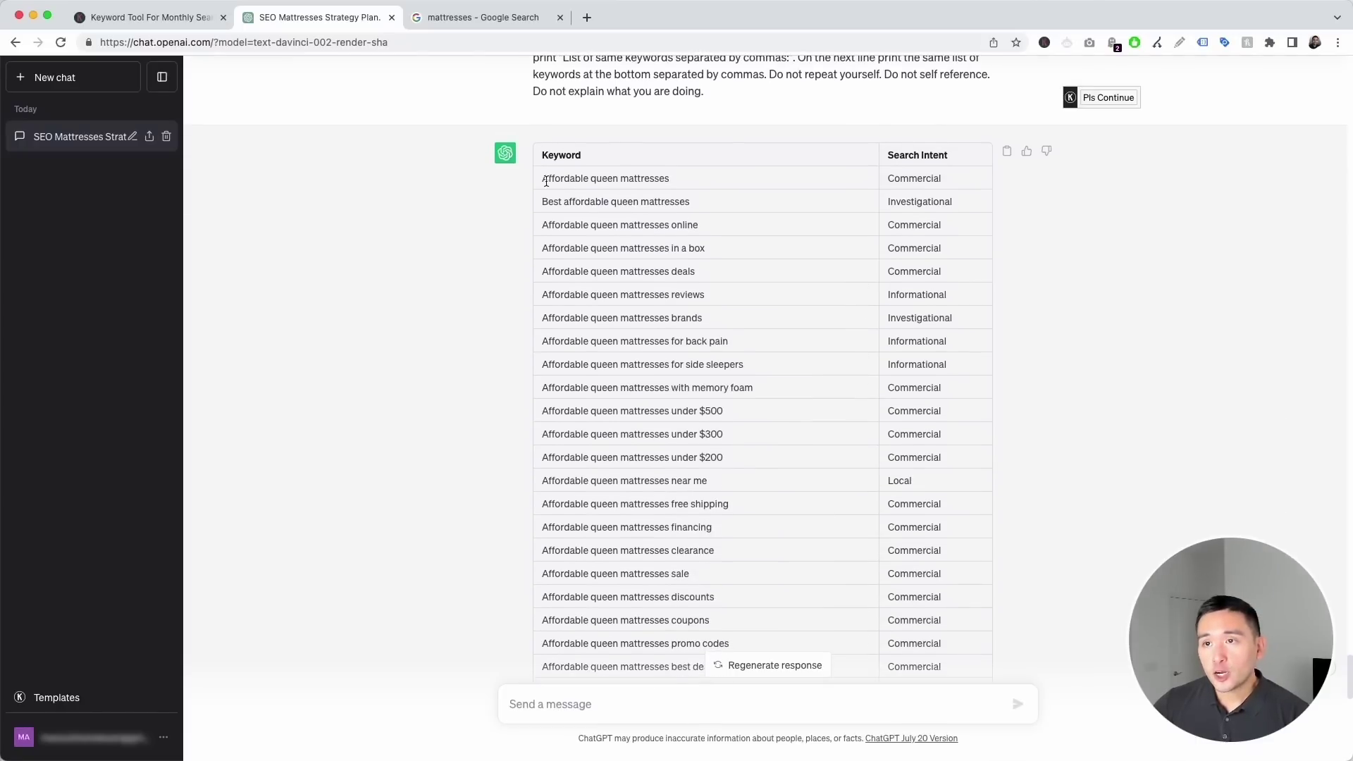
{"action": "left_click_drag", "start_coordinate": [544, 181], "coordinate": [620, 178]}
{"action": "left_click", "coordinate": [613, 202]}
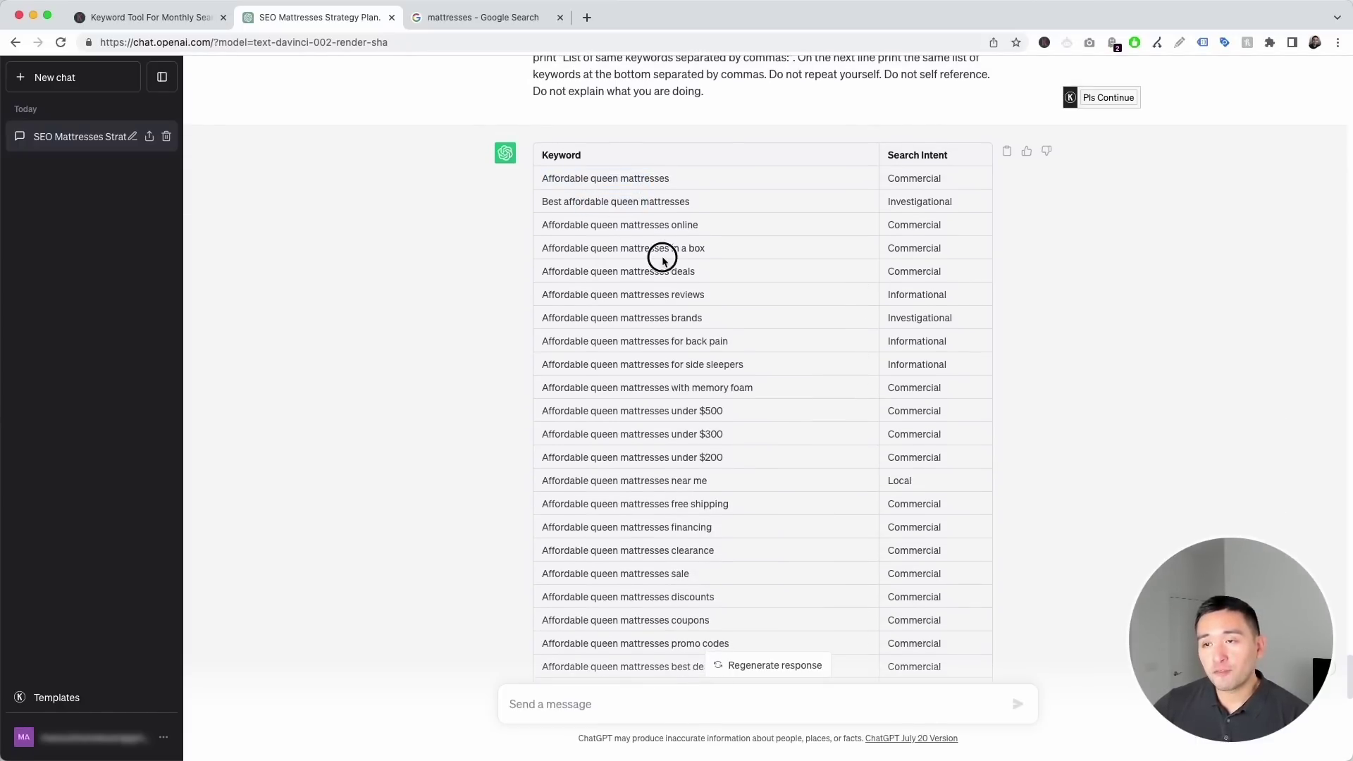
{"action": "mouse_move", "coordinate": [705, 399]}
{"action": "left_mouse_down"}
{"action": "mouse_move", "coordinate": [698, 407]}
{"action": "mouse_move", "coordinate": [716, 411]}
{"action": "left_mouse_up"}
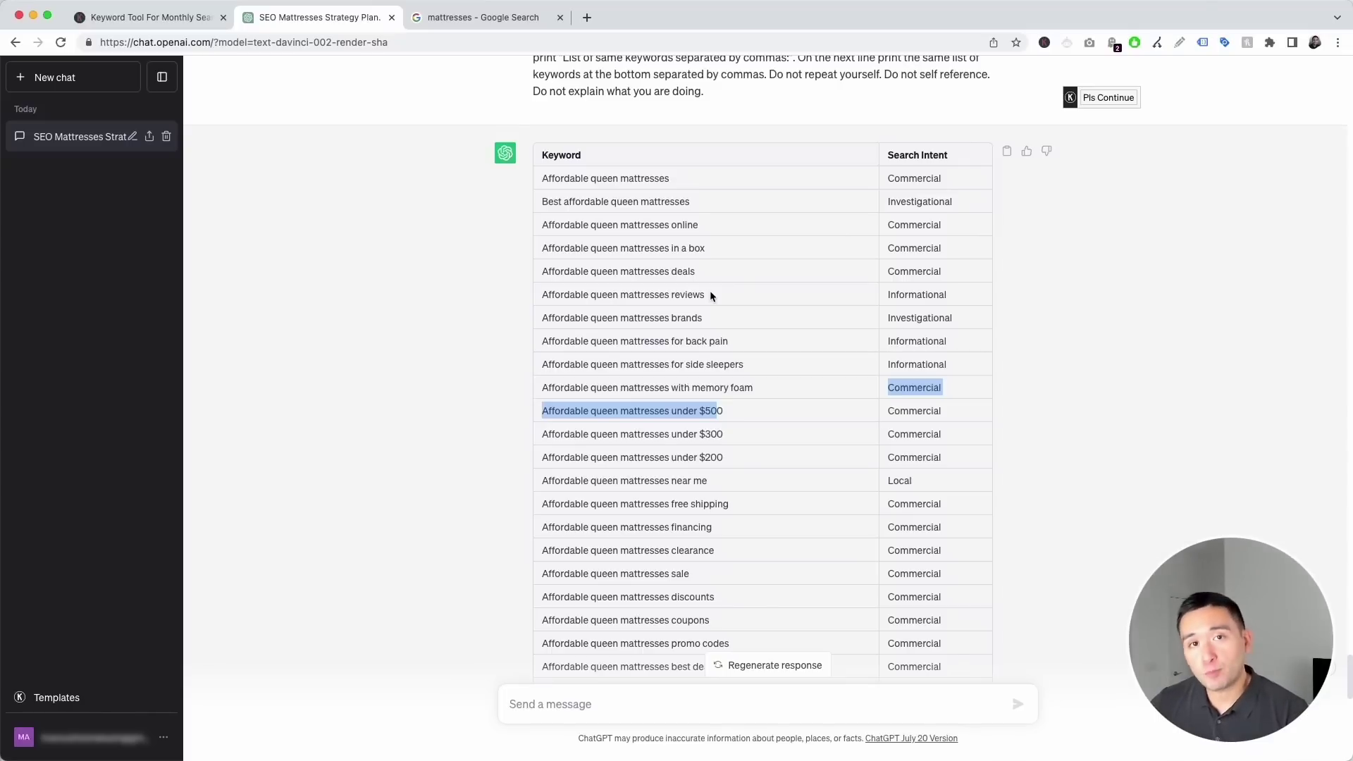
{"action": "left_click", "coordinate": [668, 262]}
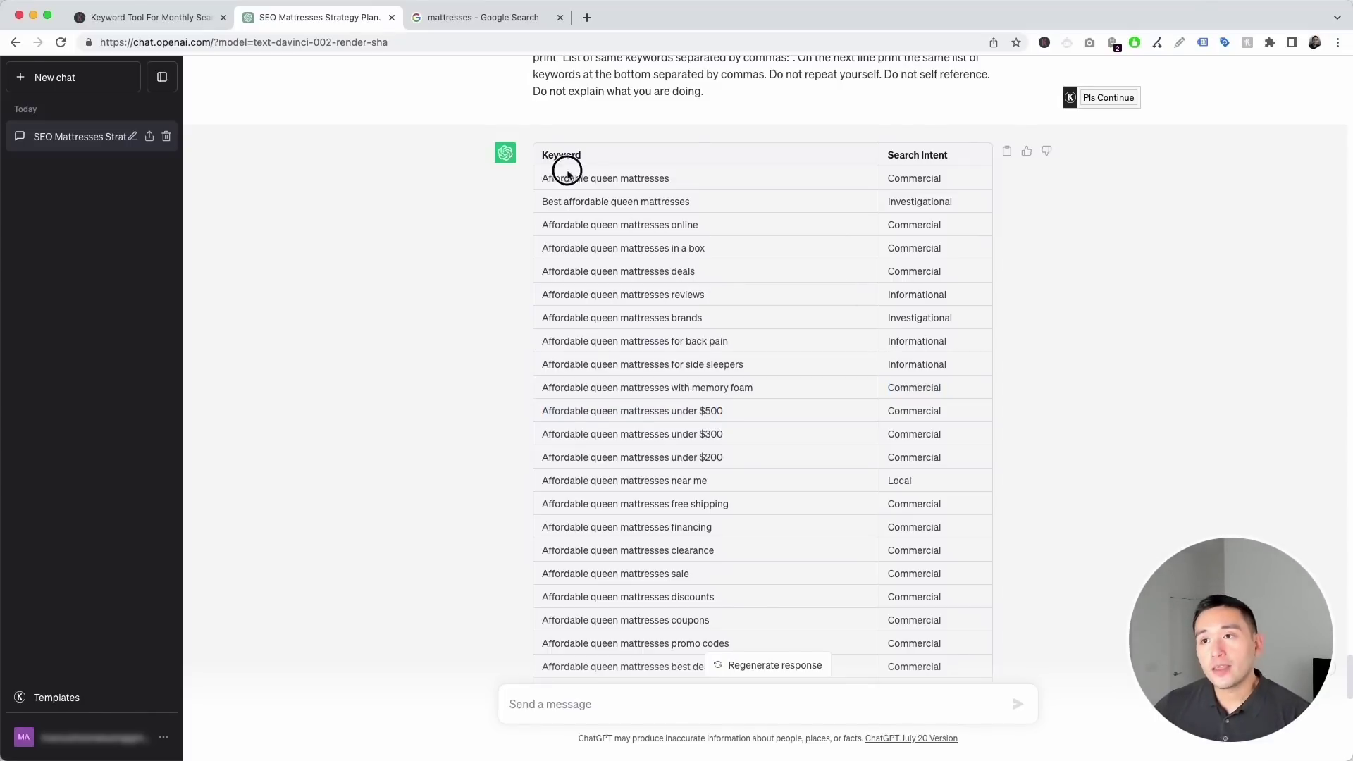
Examine the long-tail variants of "affordable queen mattresses" covering deals, reviews, brands, back pain, side sleepers and price limits
{"action": "left_click_drag", "start_coordinate": [599, 287], "coordinate": [634, 429]}
{"action": "left_click", "coordinate": [685, 468]}
{"action": "scroll", "coordinate": [687, 466], "scroll_direction": "down", "scroll_amount": 4}
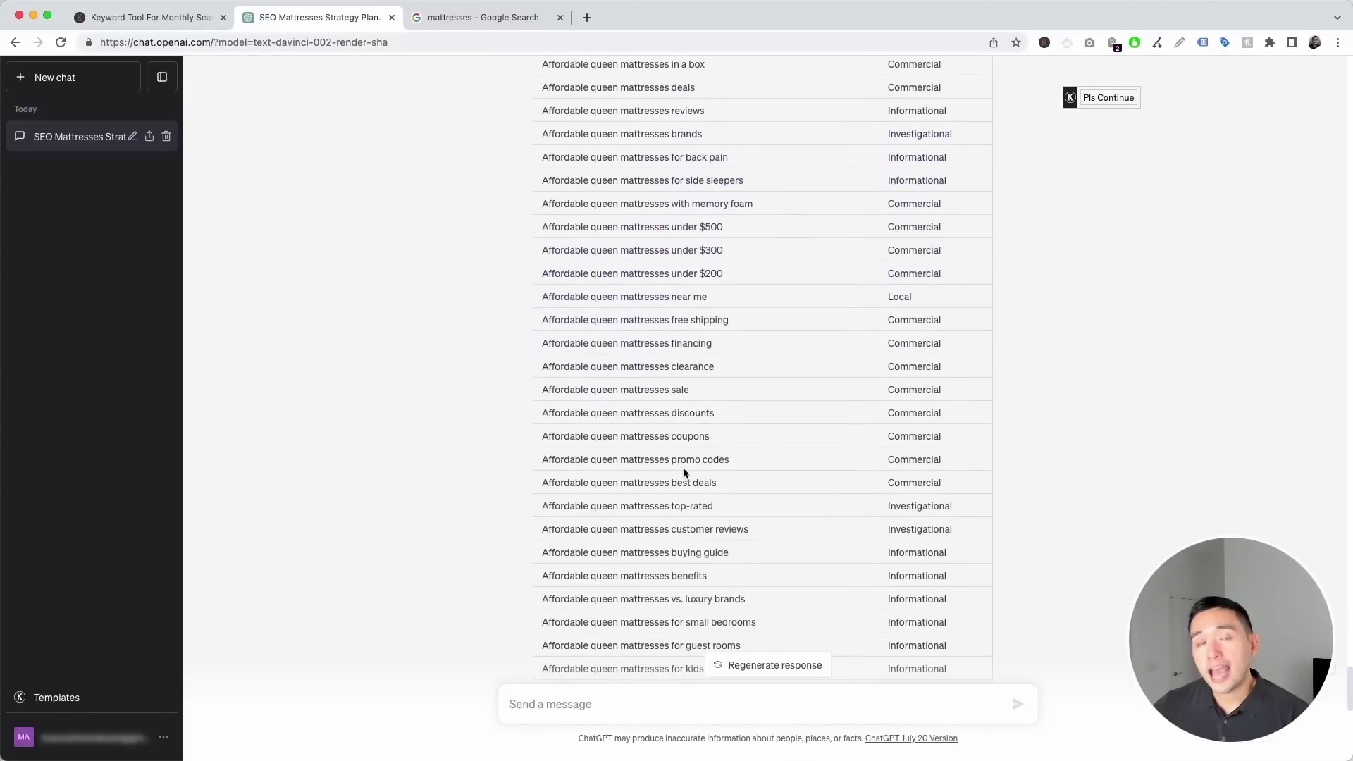
{"action": "scroll", "coordinate": [688, 467], "scroll_direction": "up", "scroll_amount": 4}
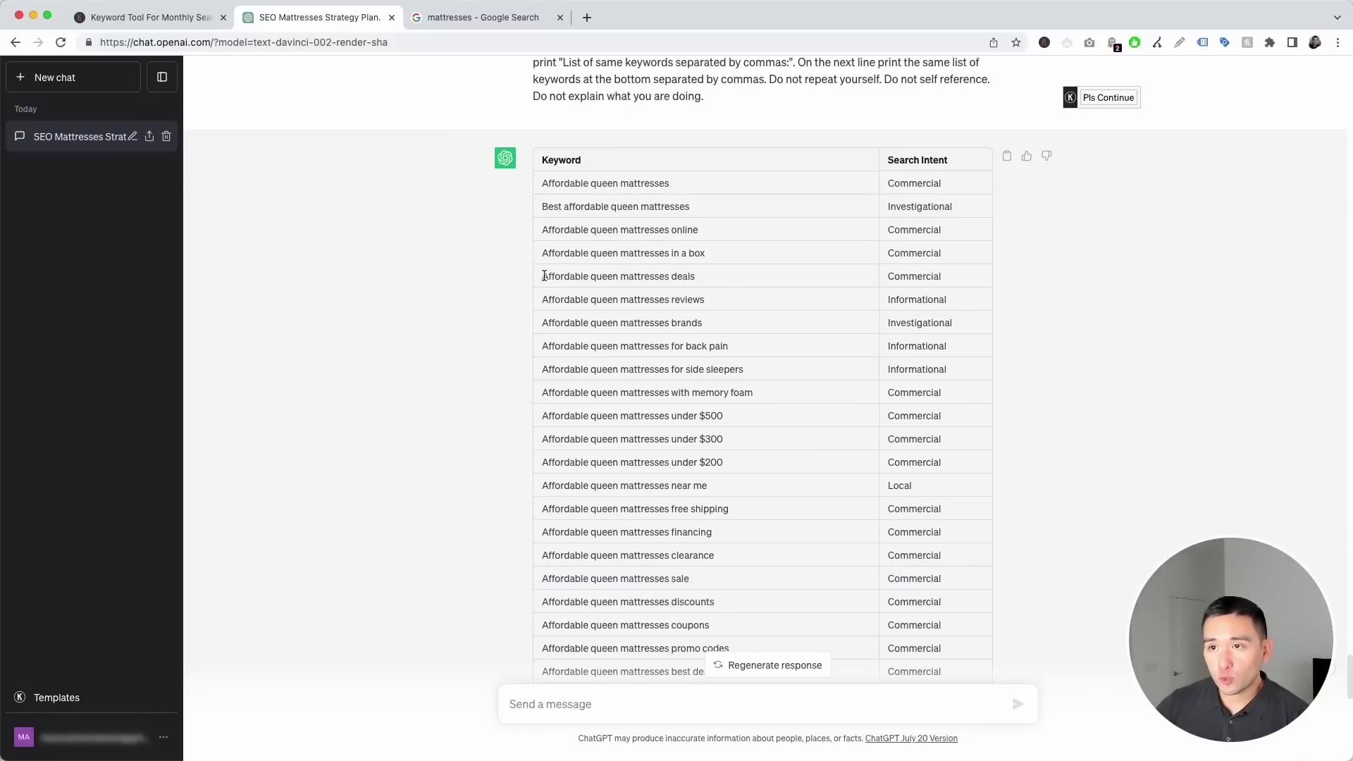
{"action": "mouse_move", "coordinate": [543, 276]}
{"action": "left_mouse_down"}
{"action": "mouse_move", "coordinate": [696, 277]}
{"action": "mouse_move", "coordinate": [712, 329]}
{"action": "mouse_move", "coordinate": [619, 284]}
{"action": "mouse_move", "coordinate": [542, 280]}
{"action": "left_mouse_up"}
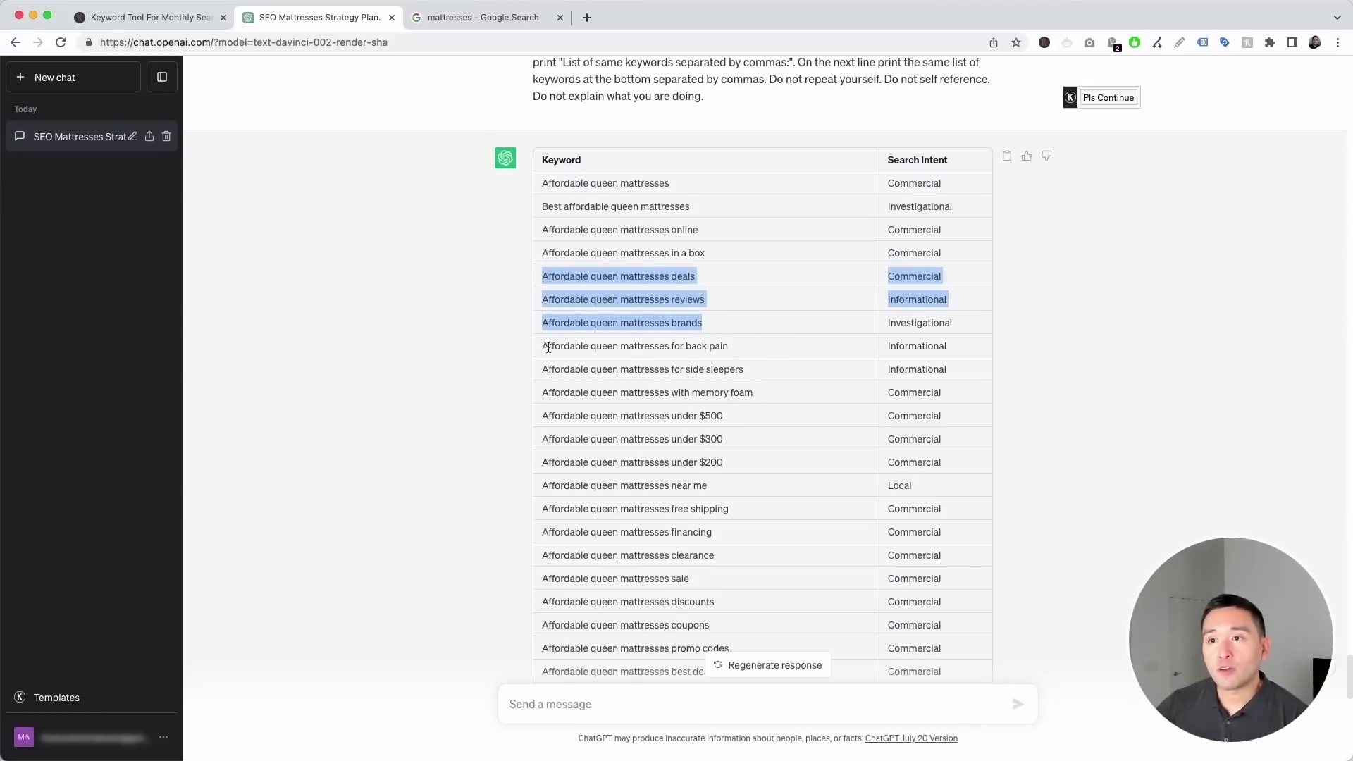
{"action": "left_click_drag", "start_coordinate": [549, 348], "coordinate": [727, 348]}
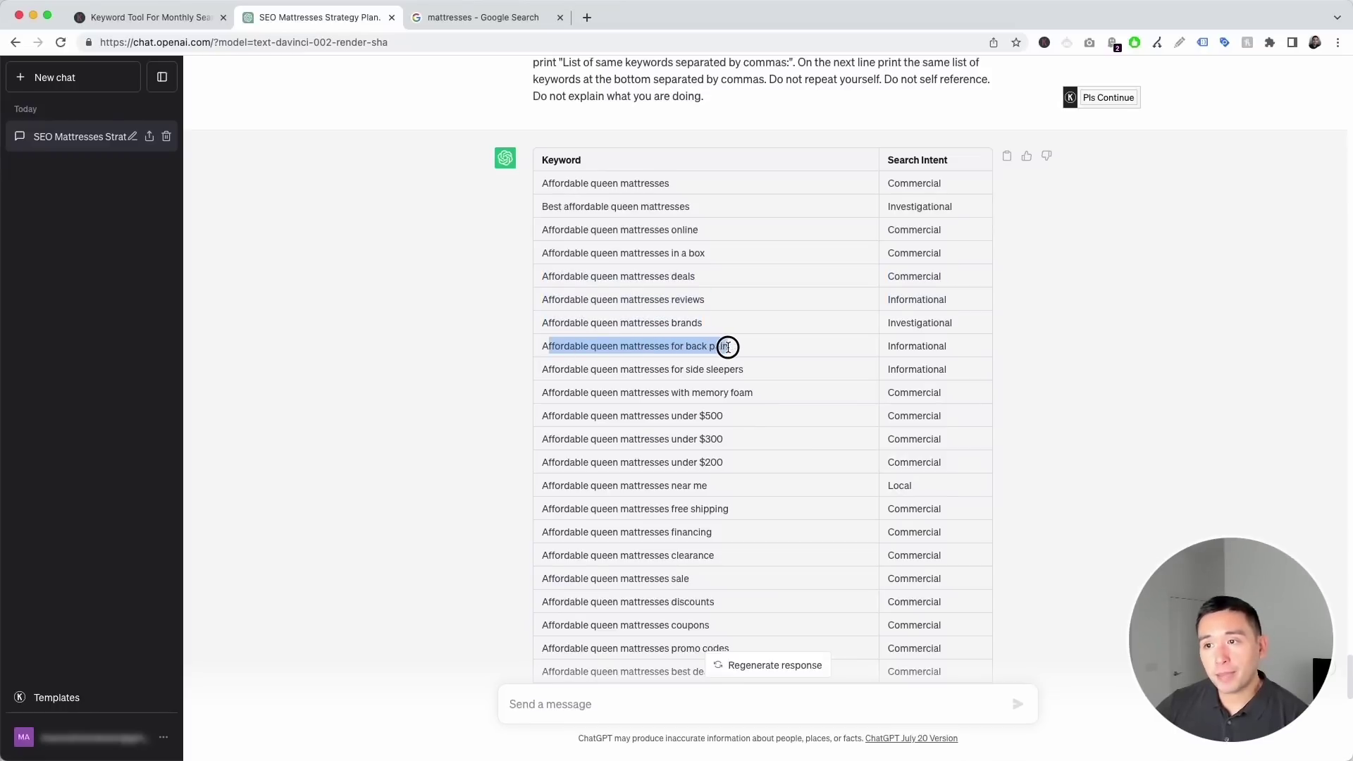
{"action": "mouse_move", "coordinate": [554, 371]}
{"action": "left_mouse_down"}
{"action": "mouse_move", "coordinate": [747, 375]}
{"action": "mouse_move", "coordinate": [683, 399]}
{"action": "mouse_move", "coordinate": [691, 472]}
{"action": "mouse_move", "coordinate": [681, 454]}
{"action": "left_mouse_up"}
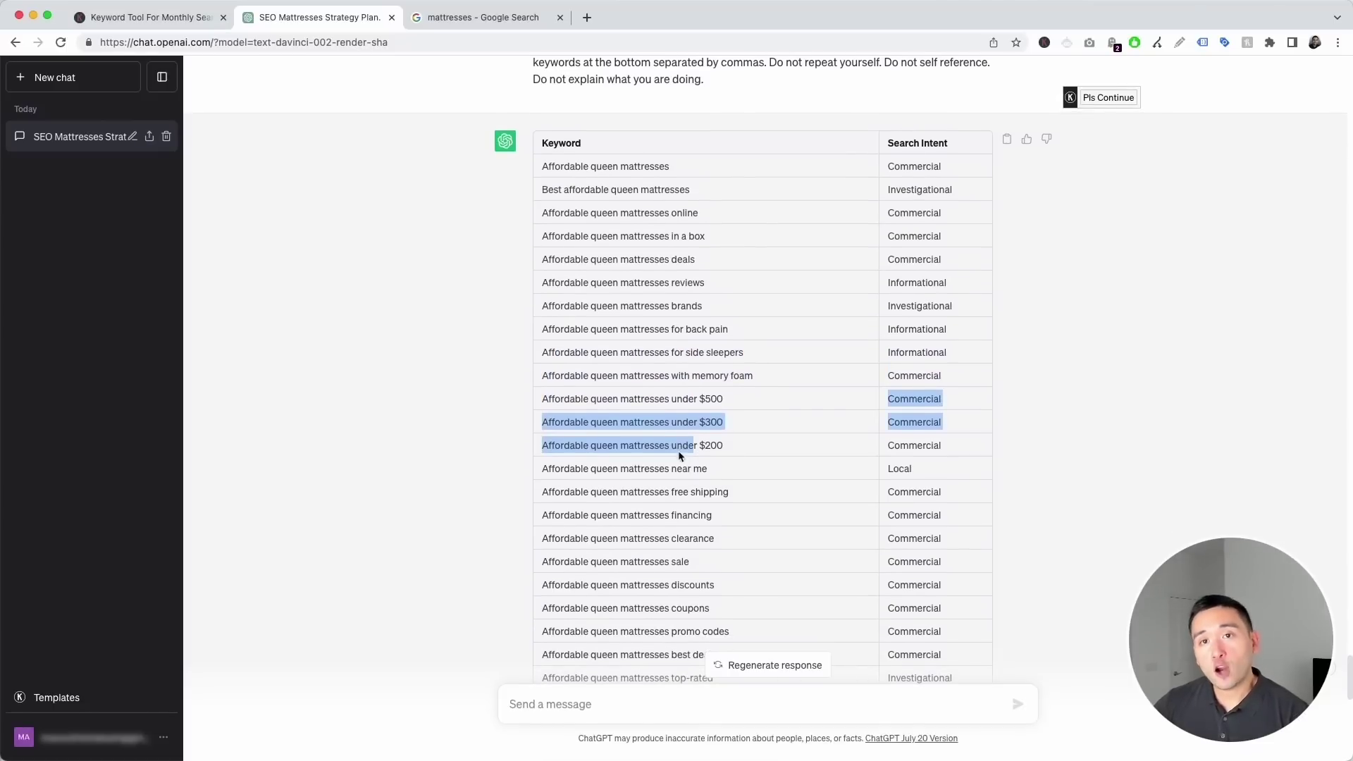
{"action": "mouse_move", "coordinate": [584, 190]}
{"action": "left_mouse_down"}
{"action": "mouse_move", "coordinate": [722, 486]}
{"action": "mouse_move", "coordinate": [720, 535]}
{"action": "left_mouse_up"}
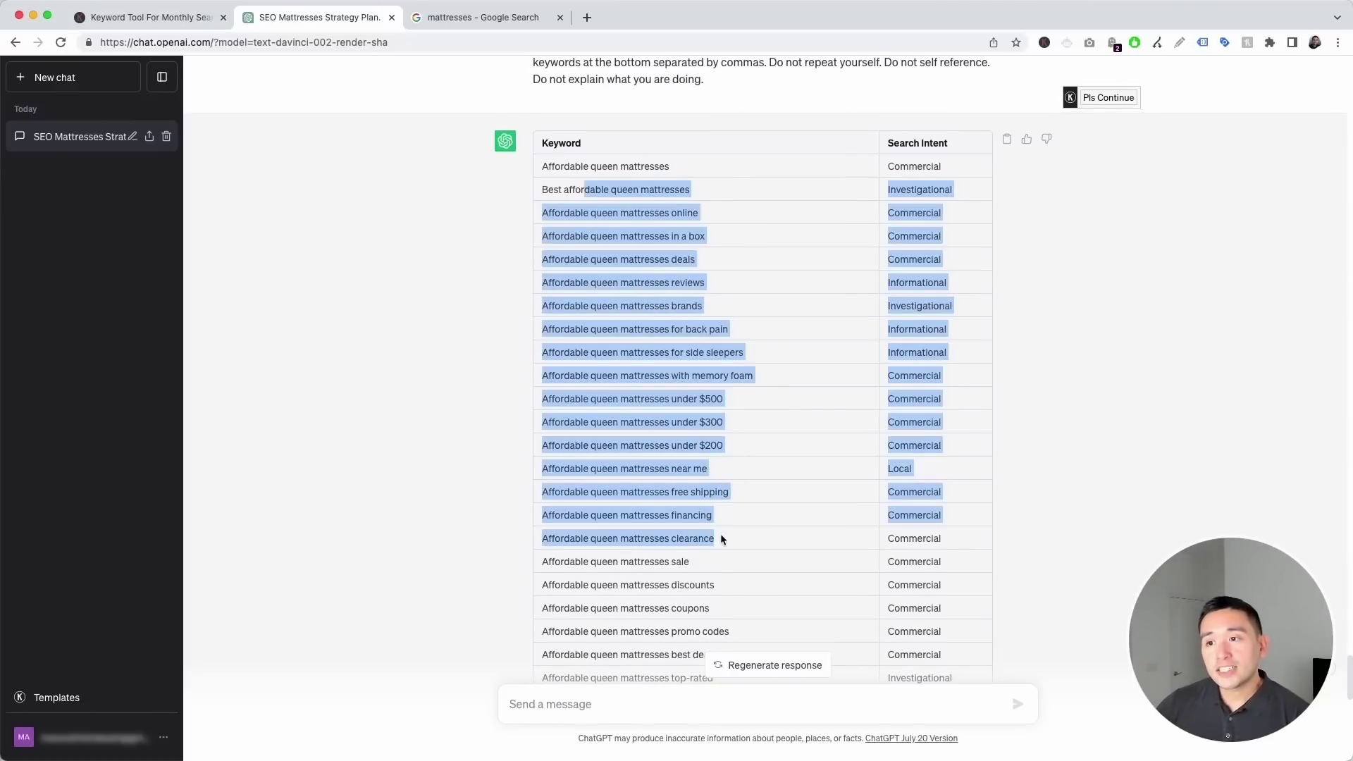
{"action": "left_click", "coordinate": [772, 353]}
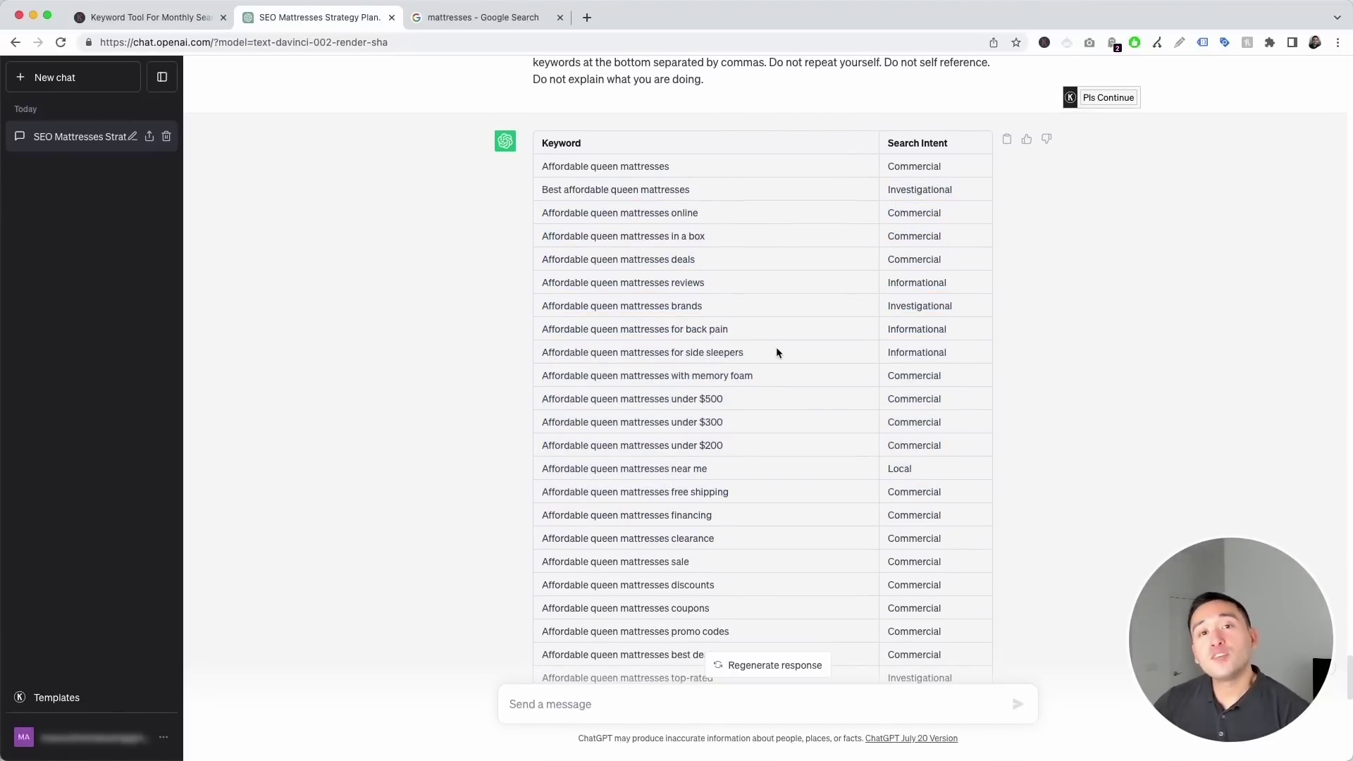
{"action": "left_click_drag", "start_coordinate": [598, 310], "coordinate": [600, 331]}
{"action": "left_click_drag", "start_coordinate": [613, 398], "coordinate": [687, 456]}
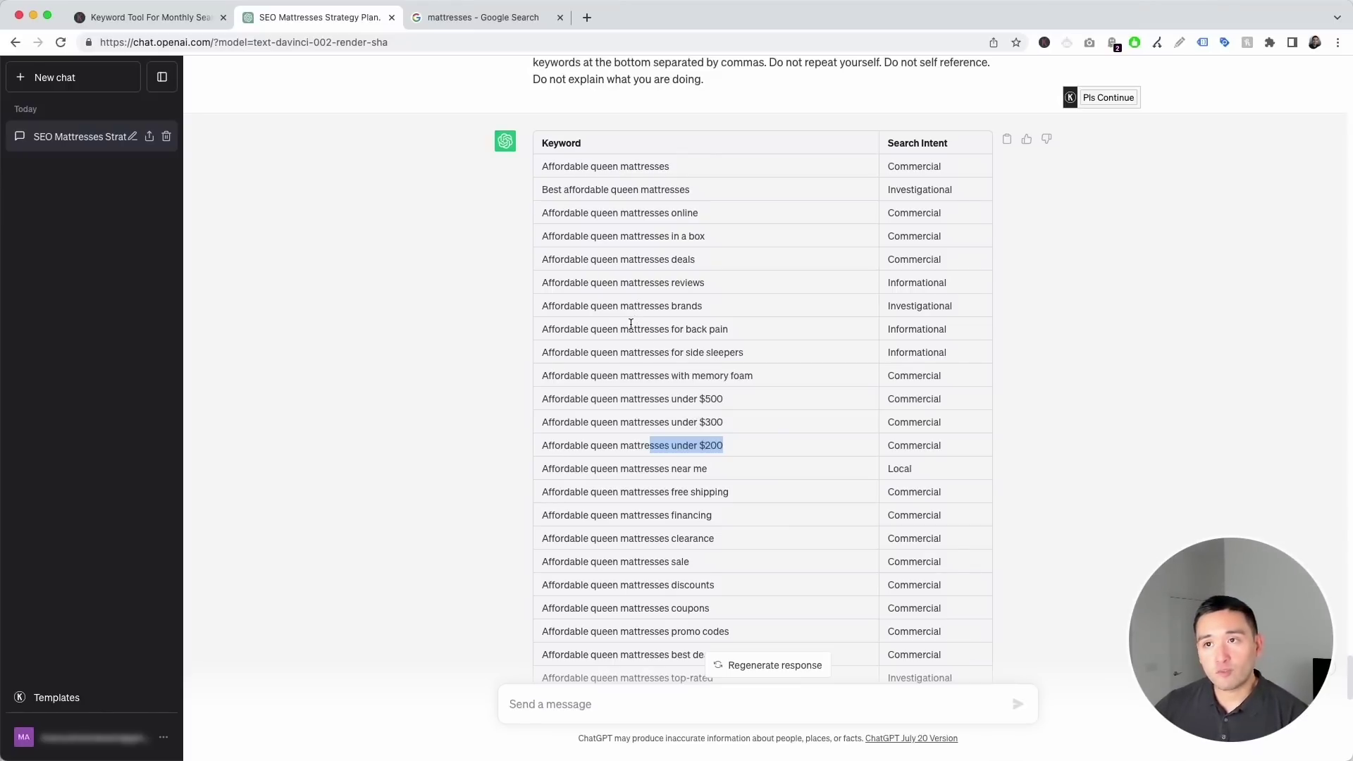
{"action": "left_click", "coordinate": [670, 338]}
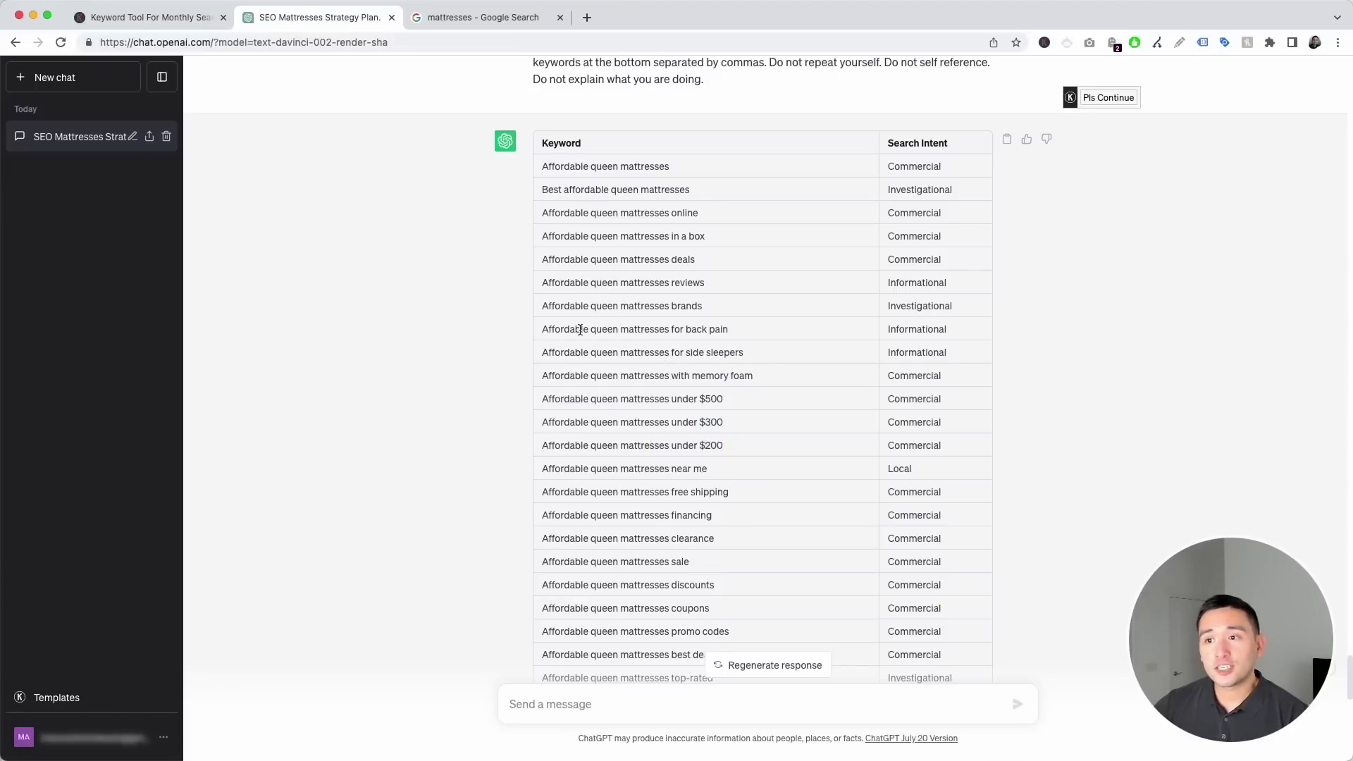
Read through the rest of the long-tail keyword table, from the back pain variants down to the comma-separated keyword list
{"action": "left_click_drag", "start_coordinate": [581, 329], "coordinate": [674, 505]}
{"action": "scroll", "coordinate": [612, 332], "scroll_direction": "down", "scroll_amount": 2}
{"action": "left_click", "coordinate": [596, 282]}
{"action": "left_click_drag", "start_coordinate": [568, 241], "coordinate": [649, 401]}
{"action": "scroll", "coordinate": [676, 402], "scroll_direction": "down", "scroll_amount": 5}
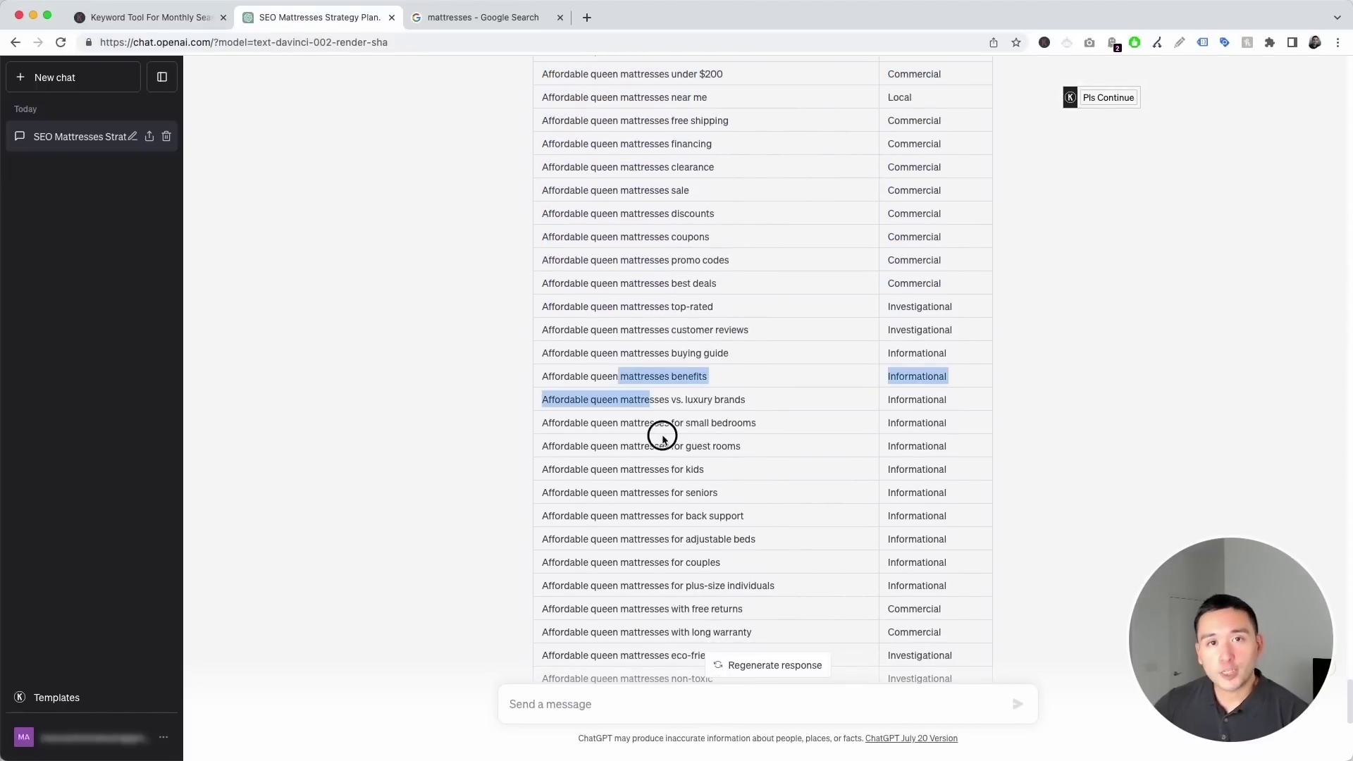
{"action": "left_click", "coordinate": [662, 437]}
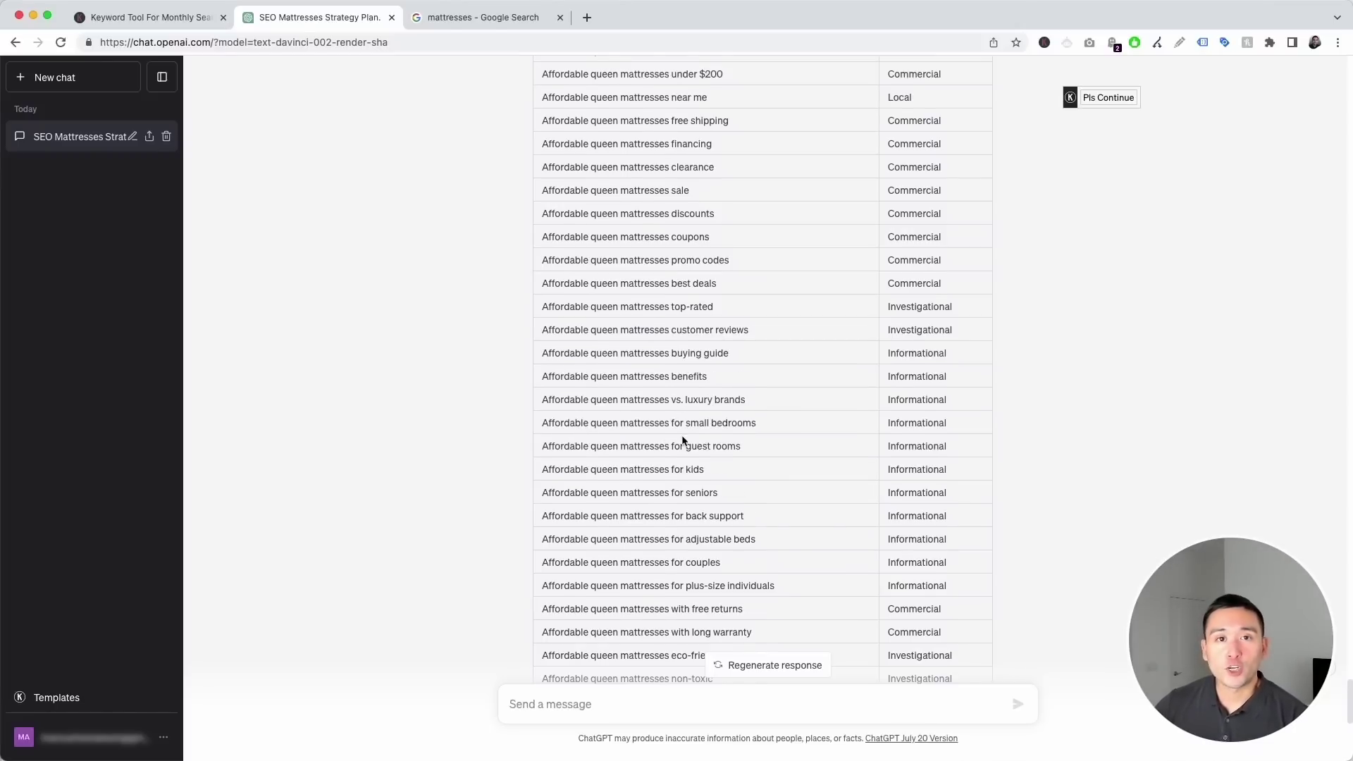
{"action": "scroll", "coordinate": [665, 435], "scroll_direction": "down", "scroll_amount": 5}
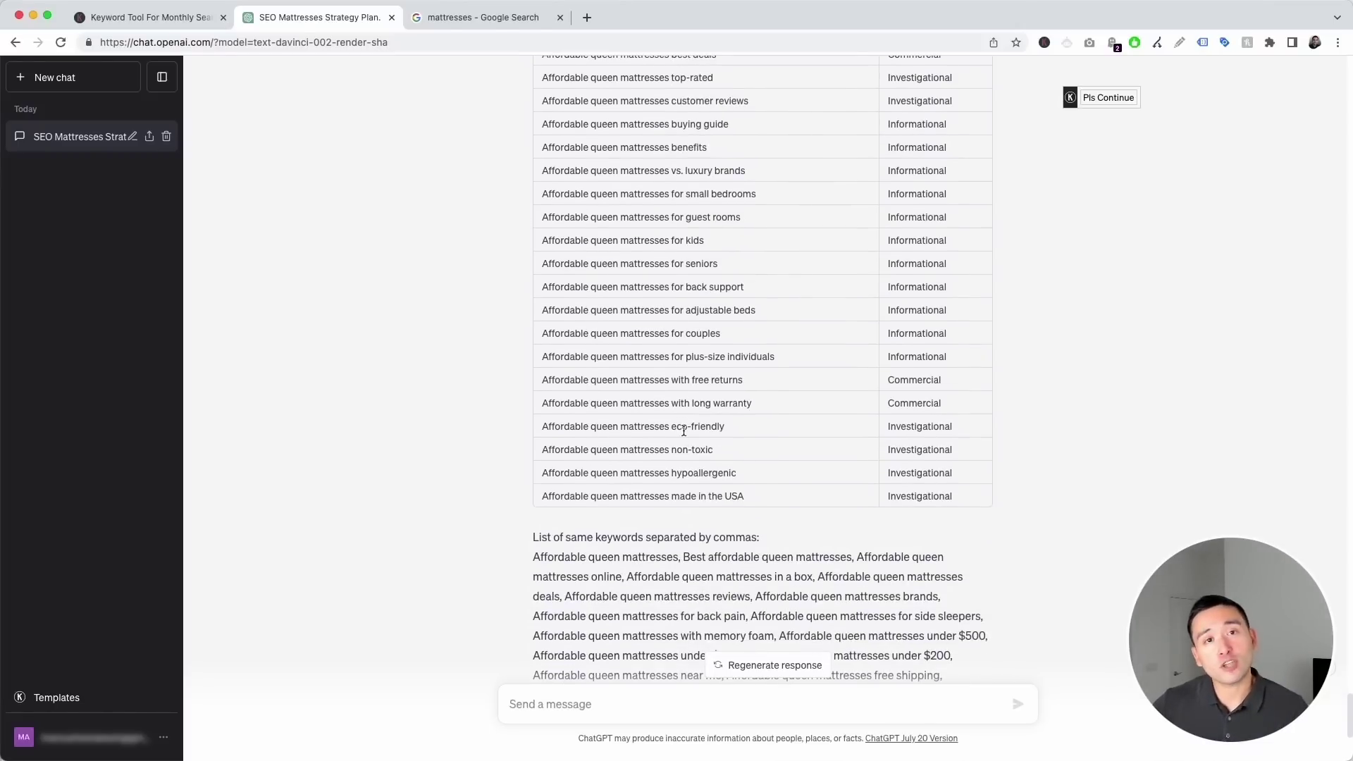